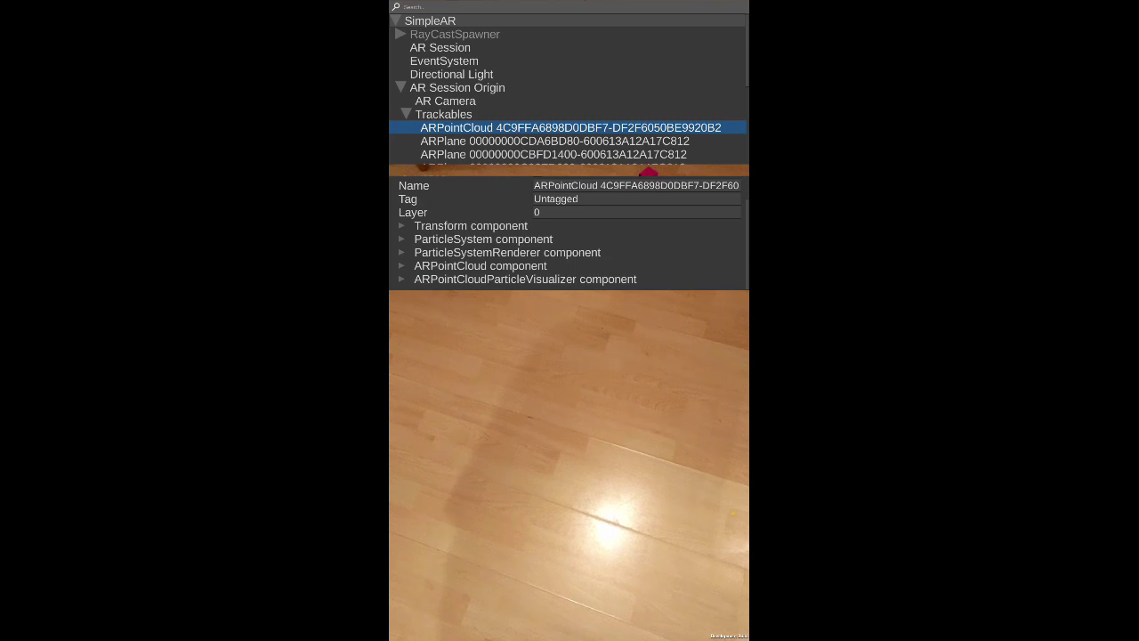
Inspect the first ARPlane and the ARPointCloud under Trackables in the on-device runtime hierarchy, and open the Lunar Console's options.
click(555, 140)
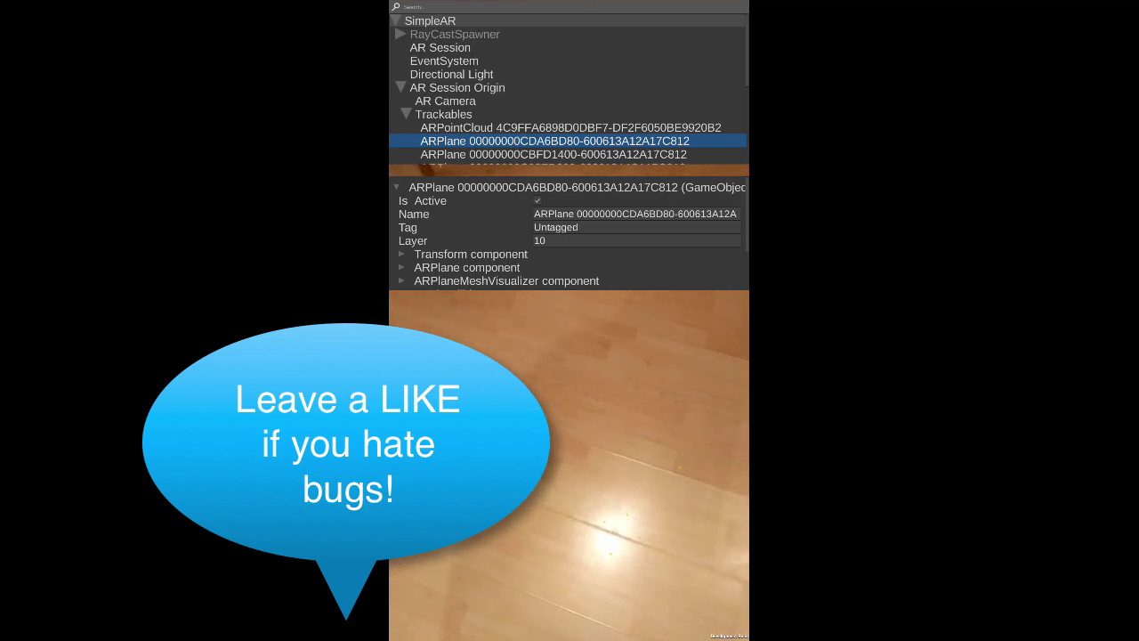
click(569, 128)
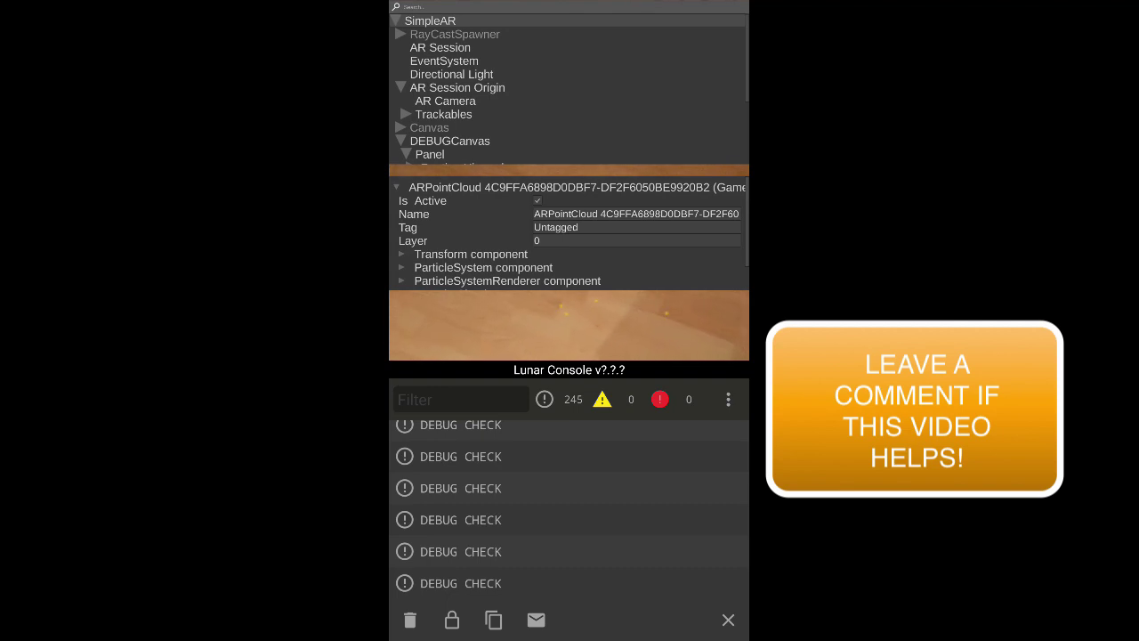
click(728, 399)
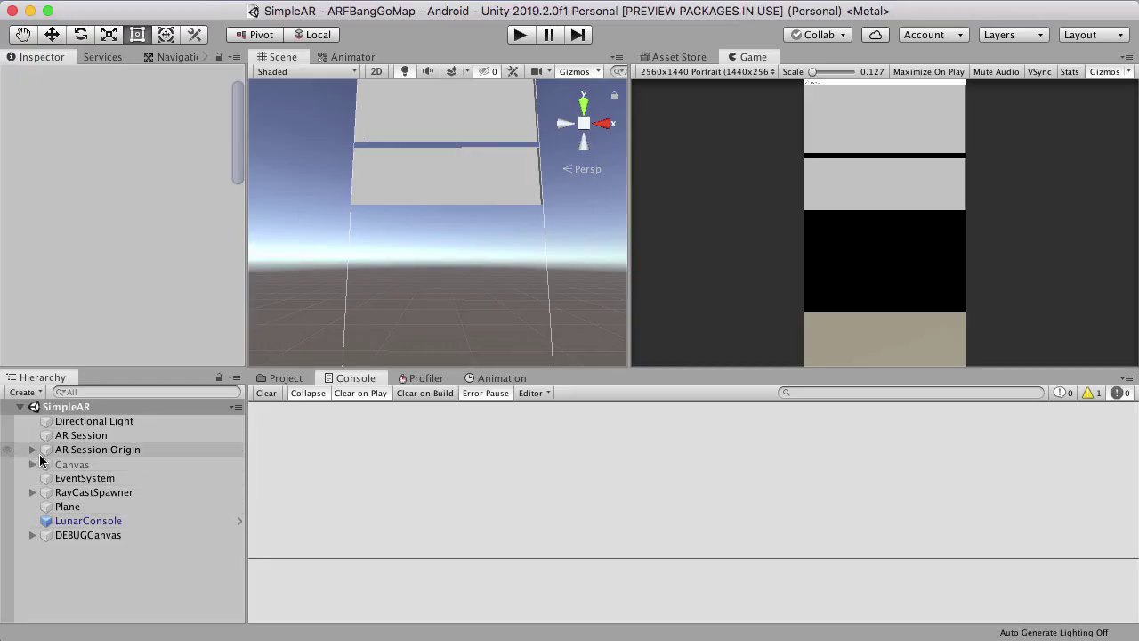
Expand AR Session Origin in the Unity scene hierarchy and select it to view its components.
click(30, 449)
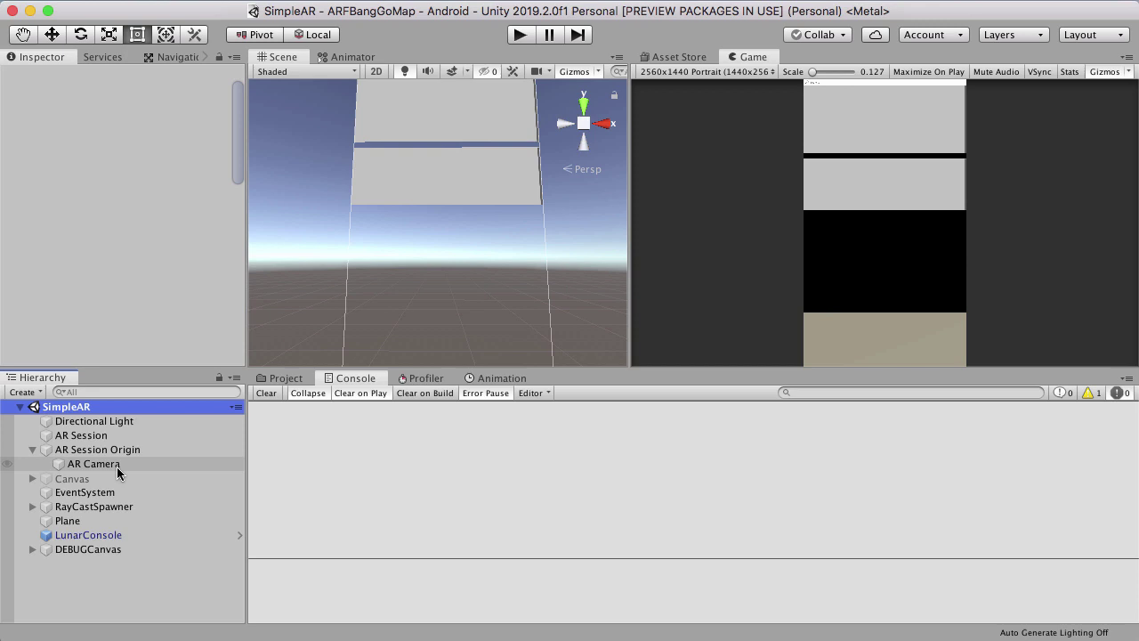
click(69, 450)
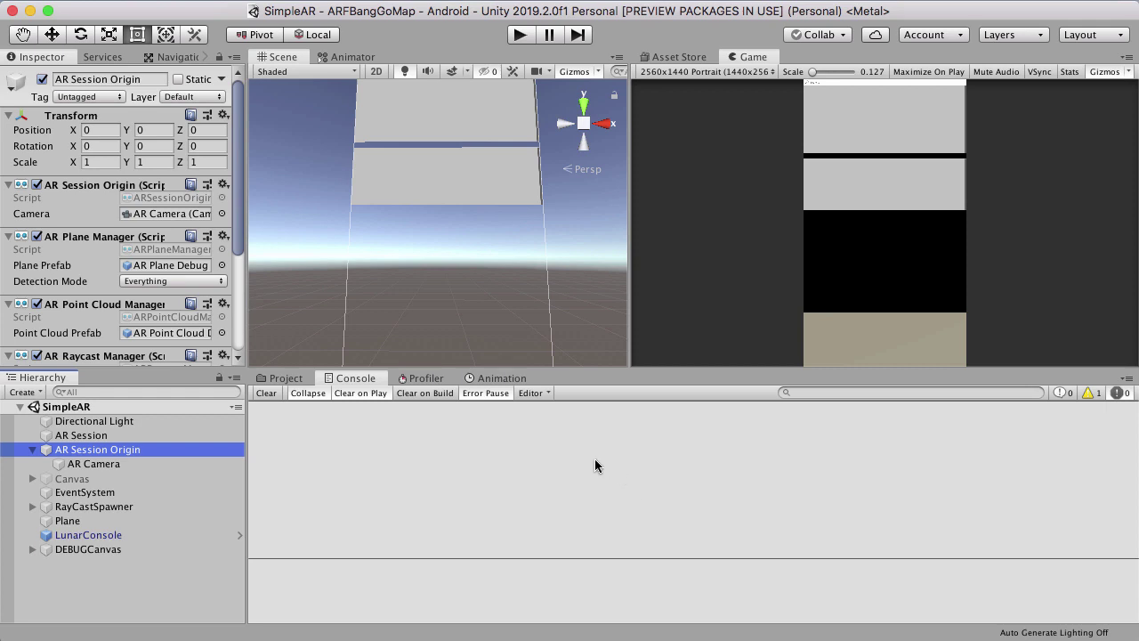
Switch to the browser to view the Runtime Inspector & Hierarchy page on the Unity Asset Store, and return to Unity.
key(super+Tab)
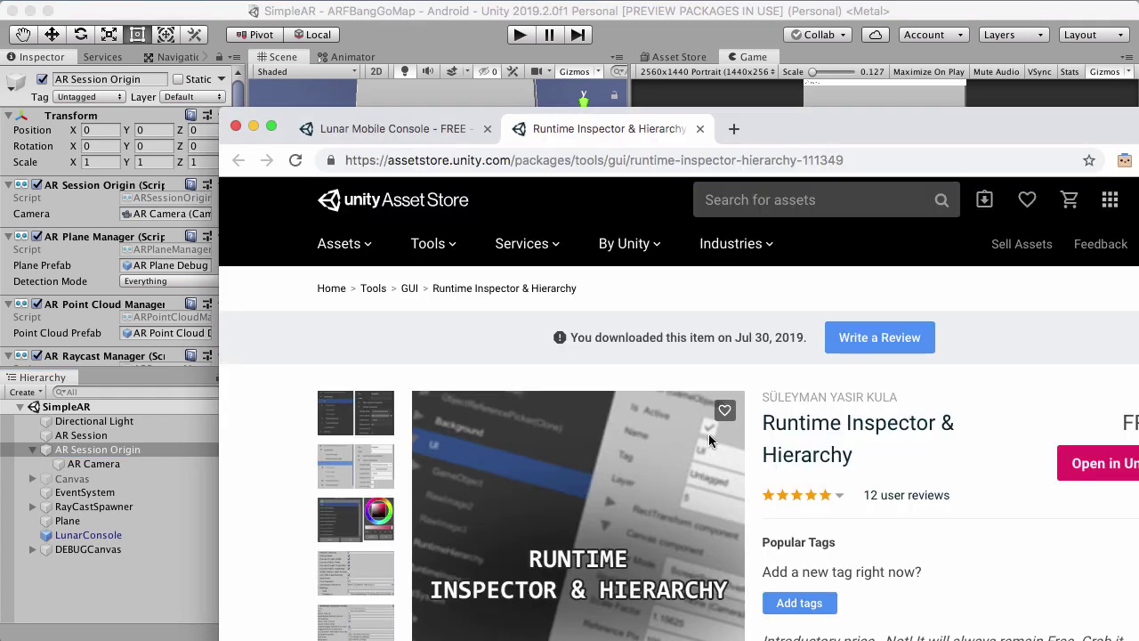
drag(815, 132, 714, 82)
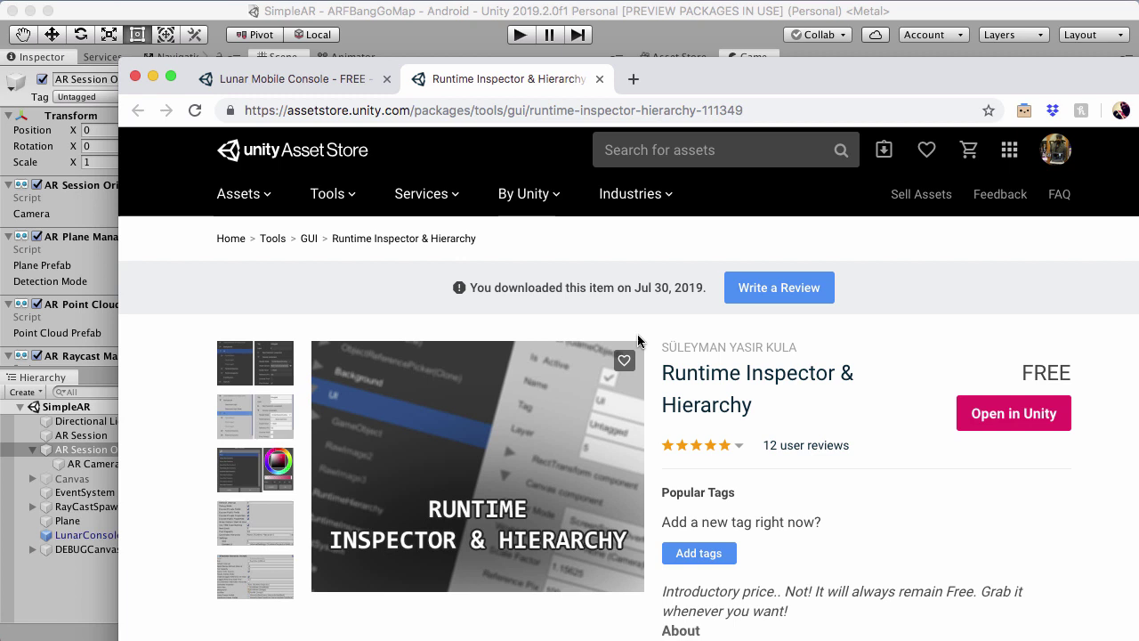
scroll(666, 320, down, 1)
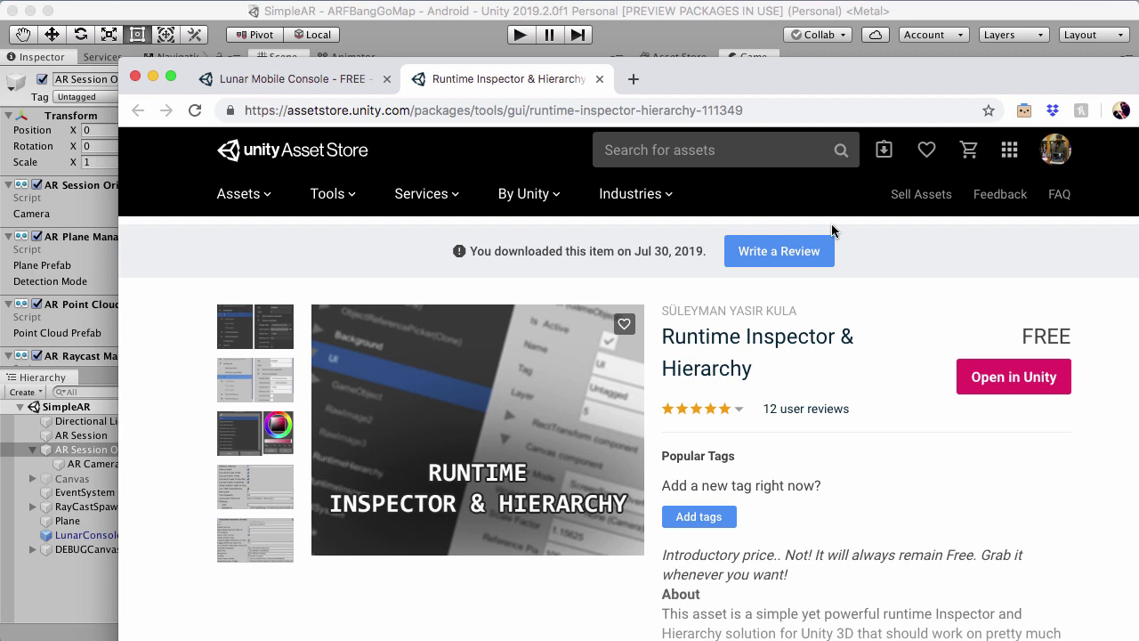
click(747, 14)
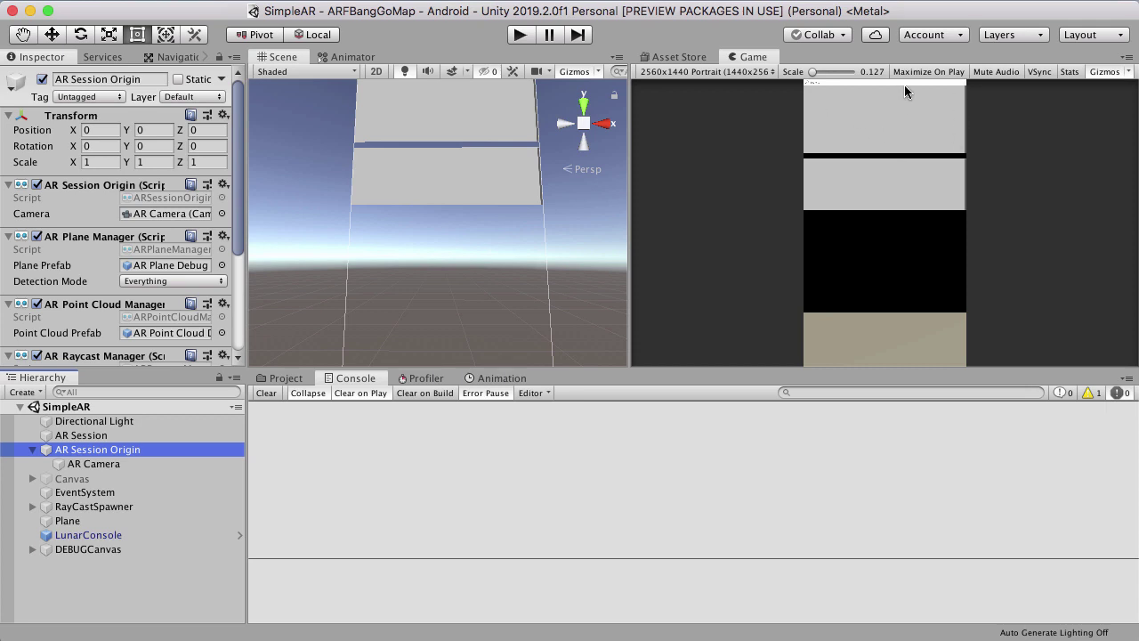
Run the SimpleAR scene in play mode and view the in-game runtime hierarchy up close in the Scene view.
click(516, 36)
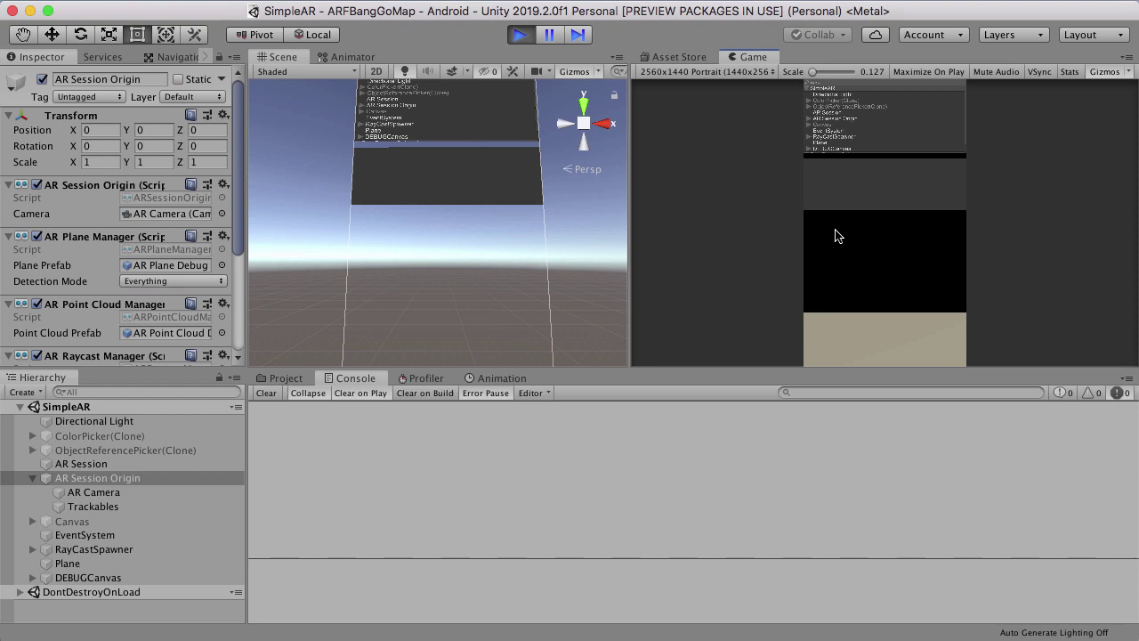
drag(812, 78, 815, 76)
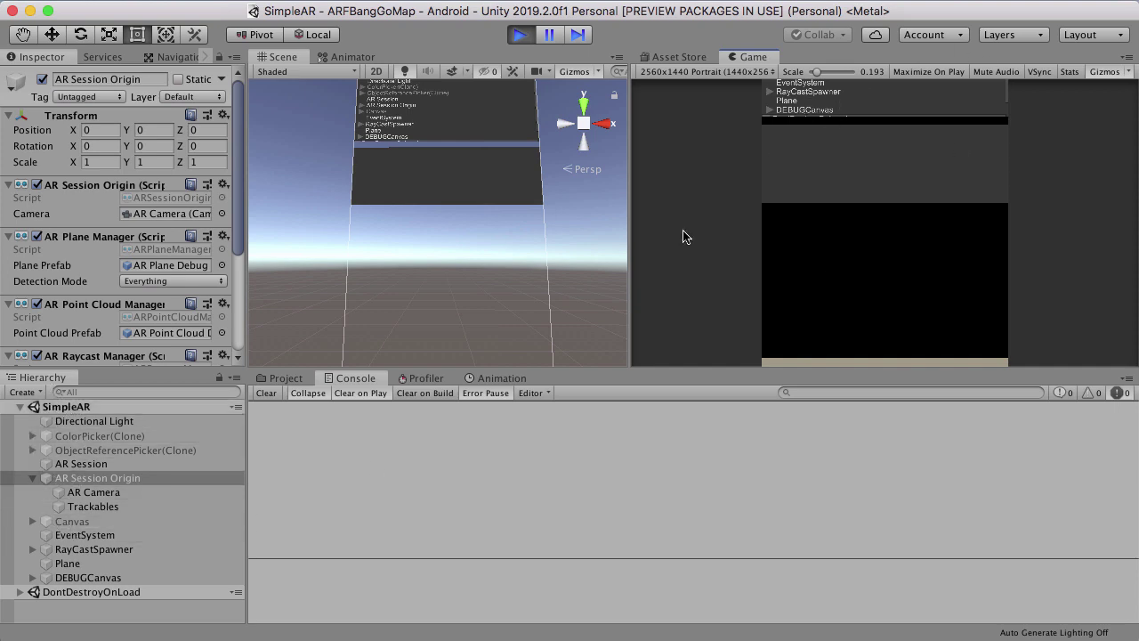
scroll(427, 146, down, 1)
scroll(432, 235, up, 10)
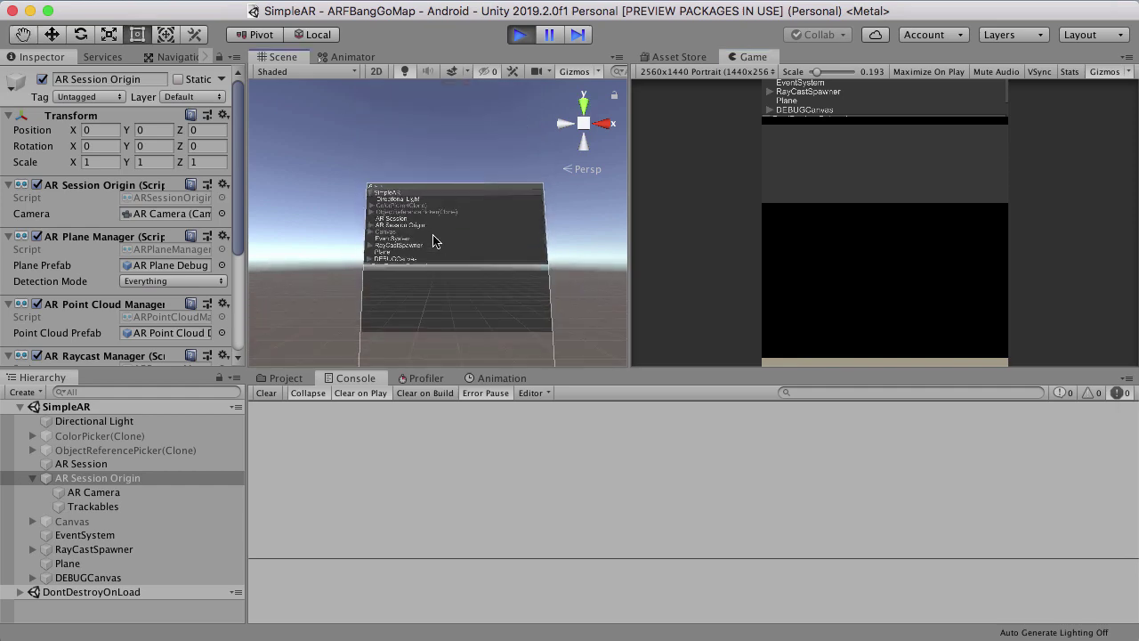
scroll(449, 263, up, 8)
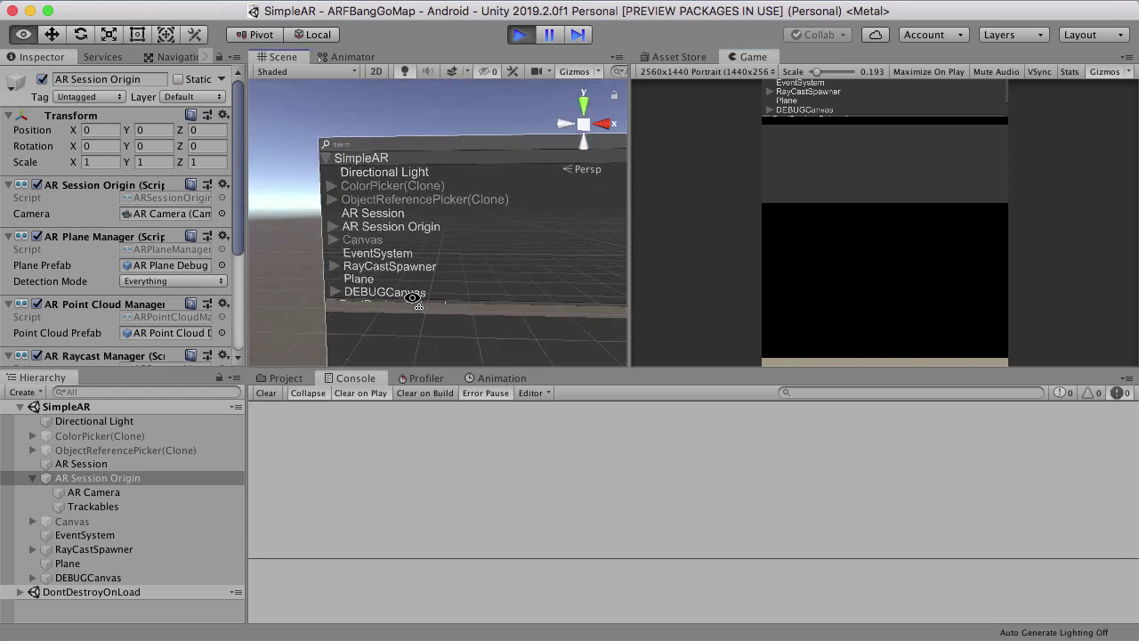
middle_drag(415, 229, 454, 174)
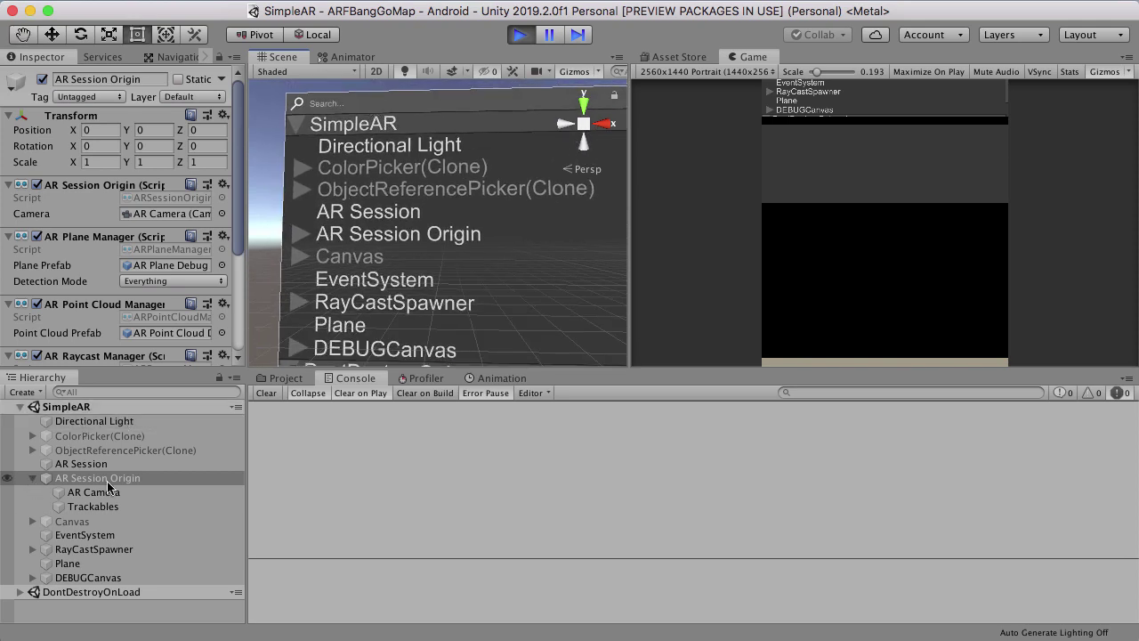
Expand AR Session Origin in the in-game runtime hierarchy and in the editor hierarchy to compare their children.
click(32, 478)
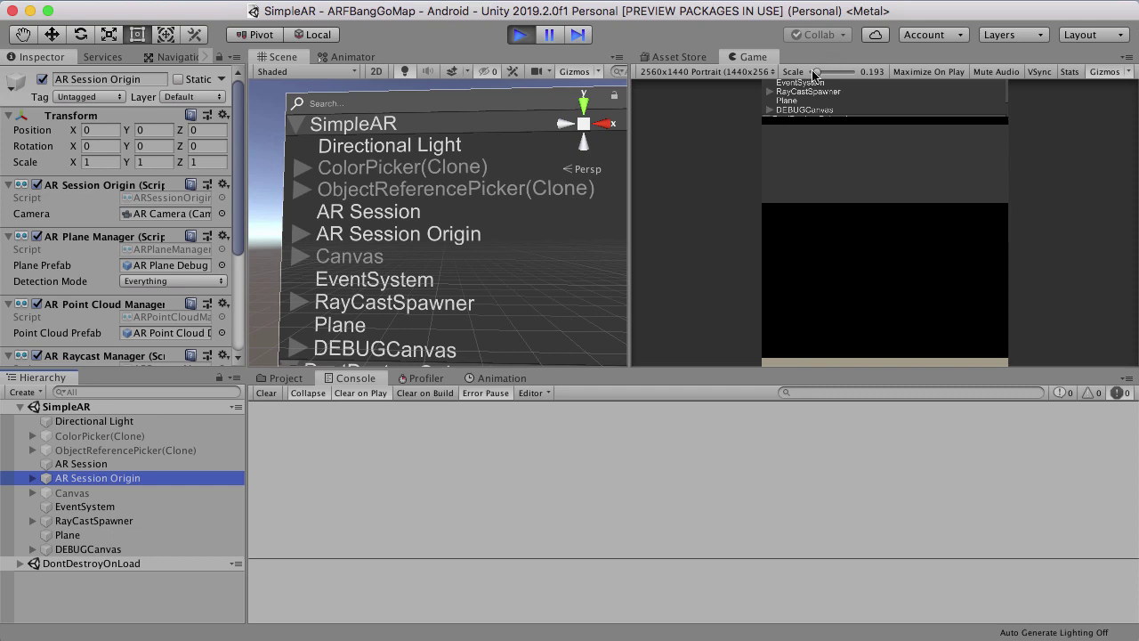
drag(813, 71, 803, 76)
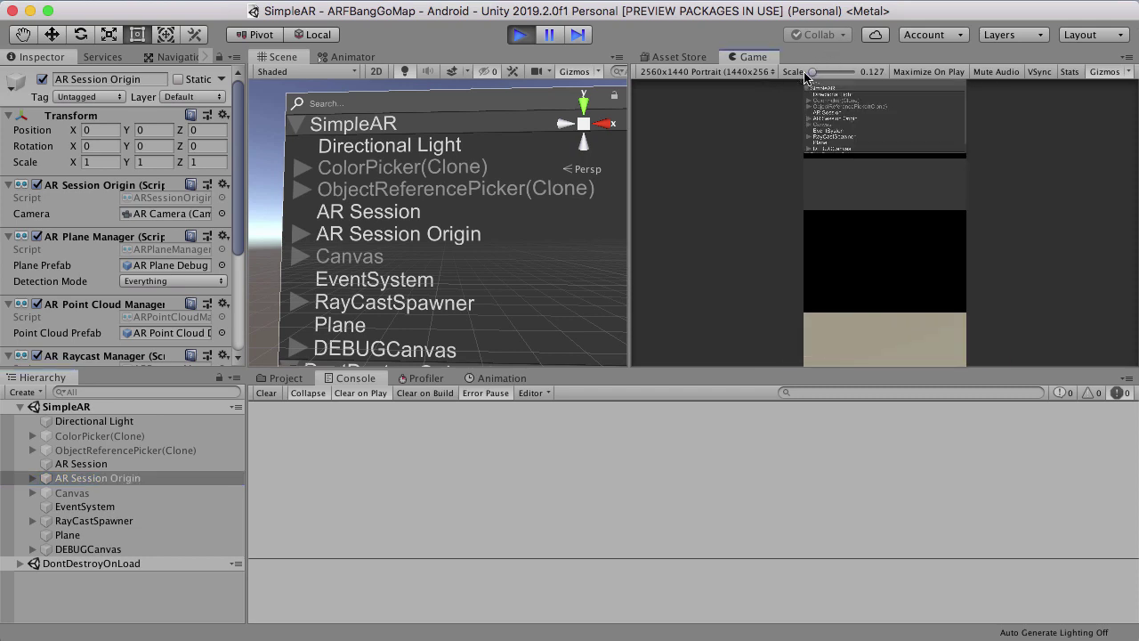
click(809, 119)
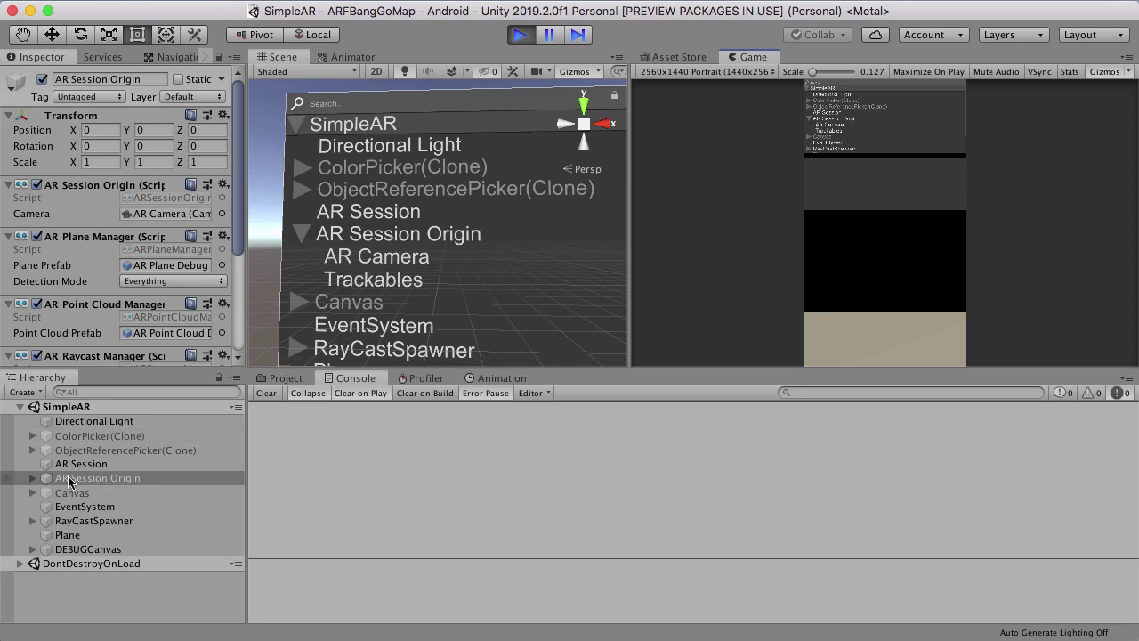
click(32, 478)
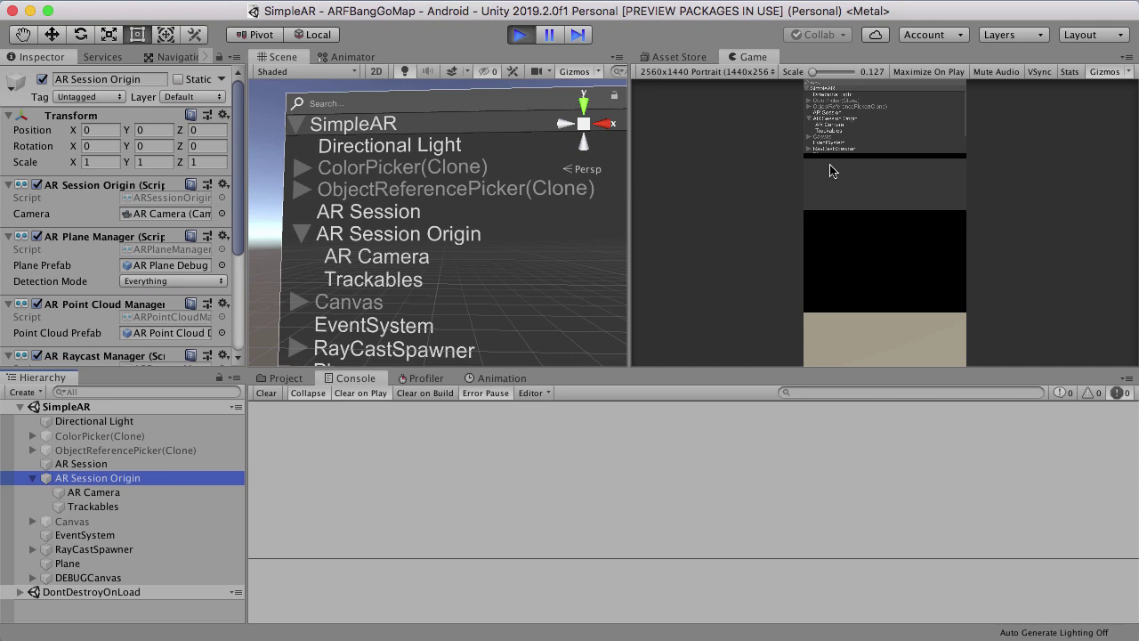
Select Trackables in the in-game runtime hierarchy so the runtime inspector shows its properties.
click(365, 283)
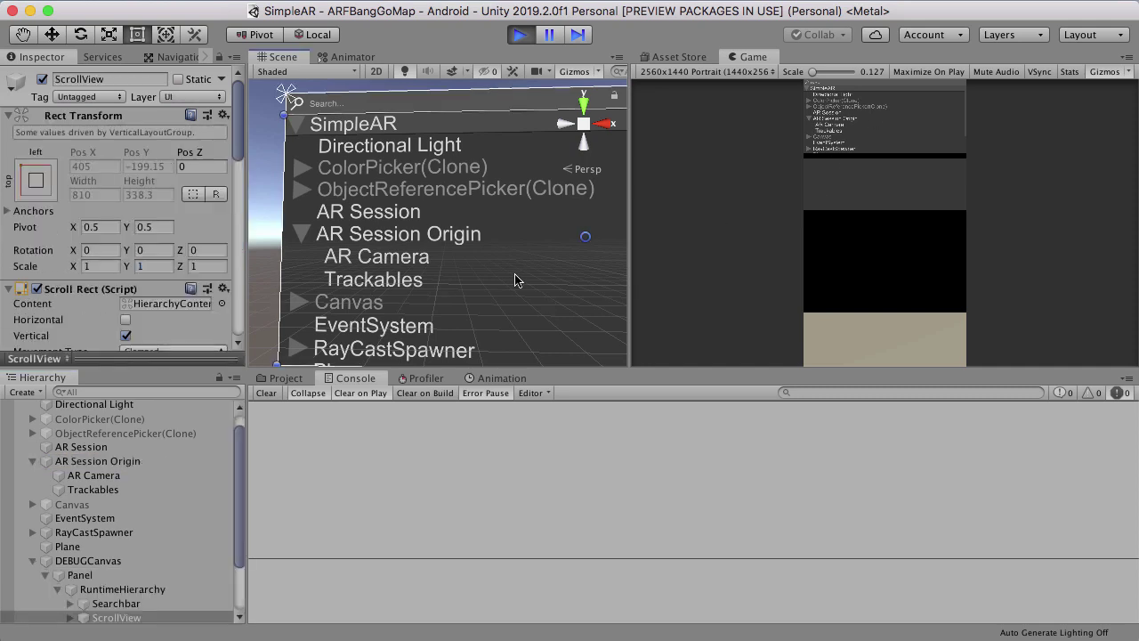
click(442, 282)
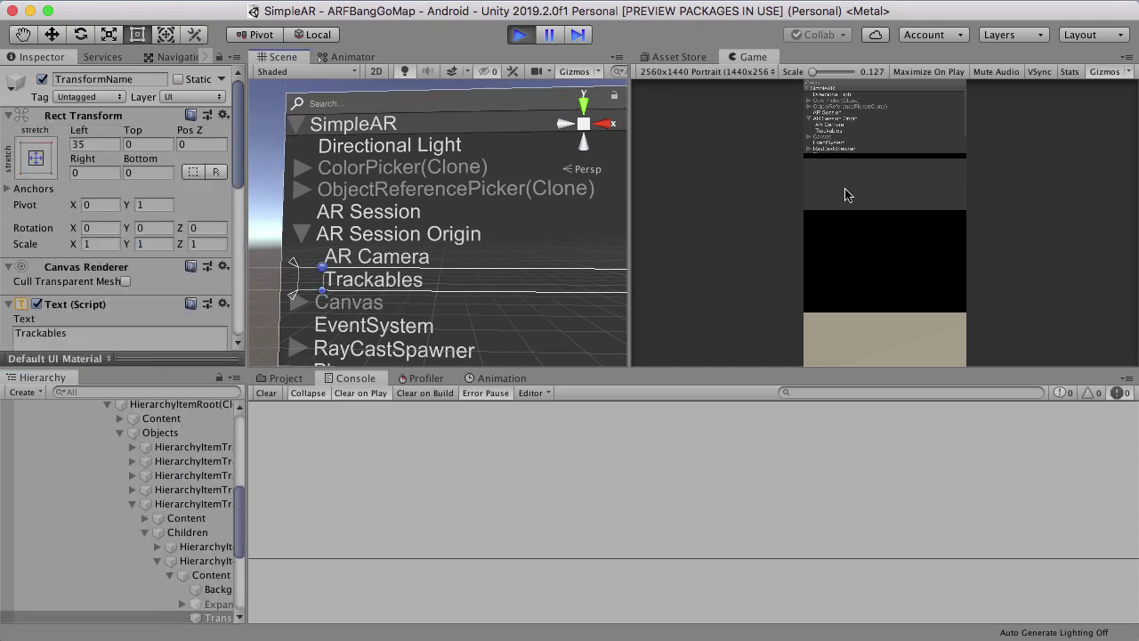
click(838, 130)
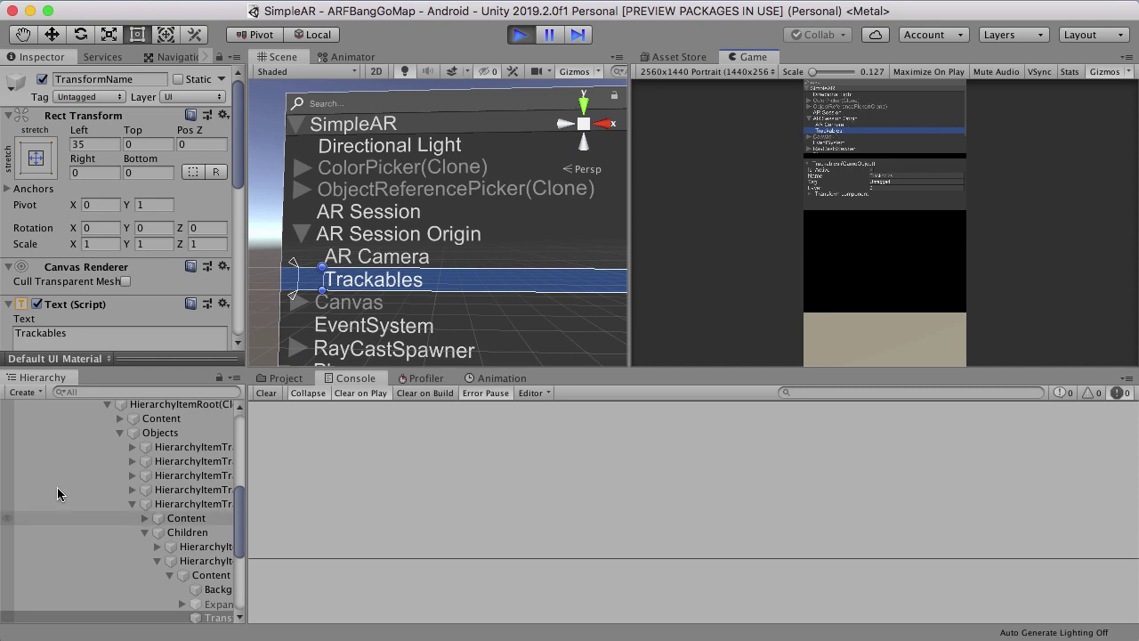
Collapse the expanded DEBUGCanvas tree in the editor hierarchy.
scroll(91, 464, up, 3)
click(82, 467)
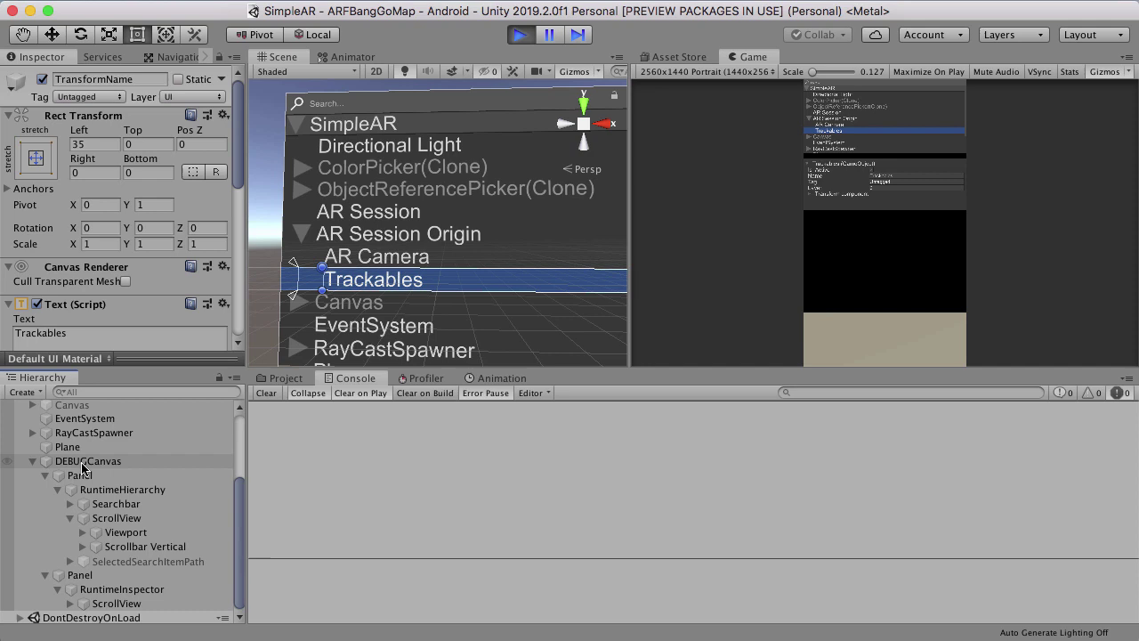
scroll(48, 485, up, 5)
click(45, 489)
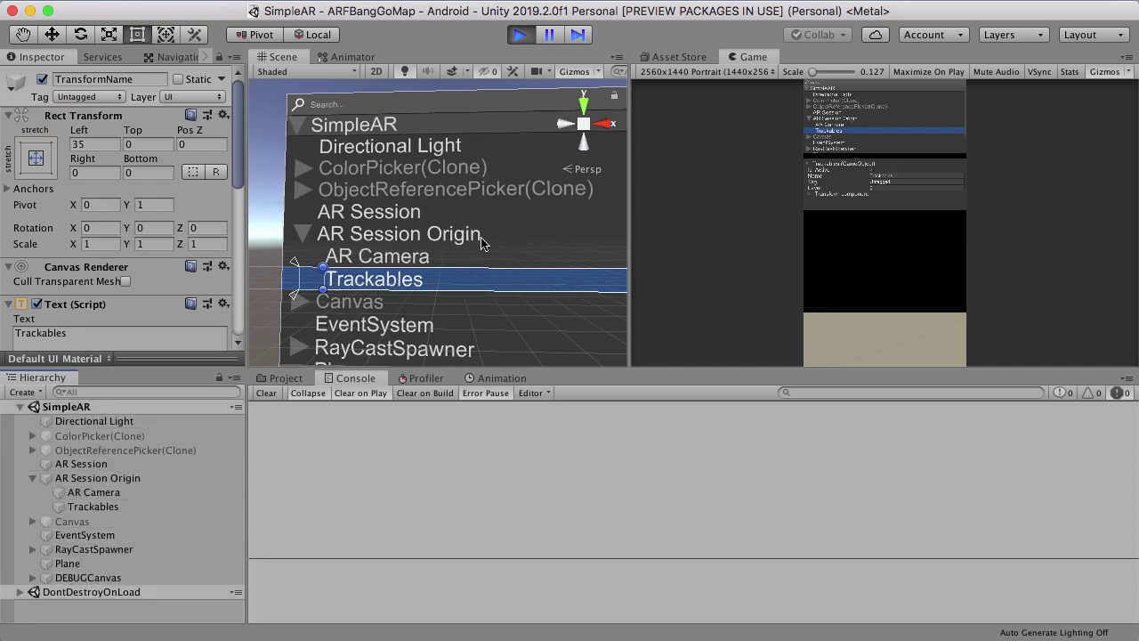
Expand the Transform component of Trackables in the in-game runtime inspector and turn off the object's Is Active option.
scroll(480, 242, down, 5)
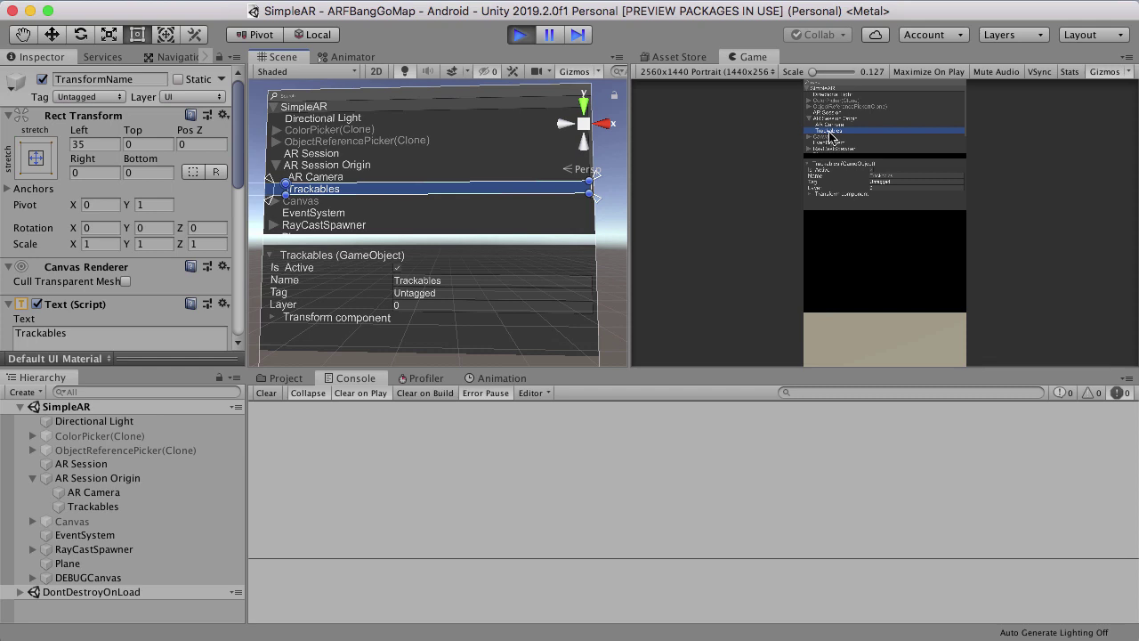
scroll(455, 210, up, 1)
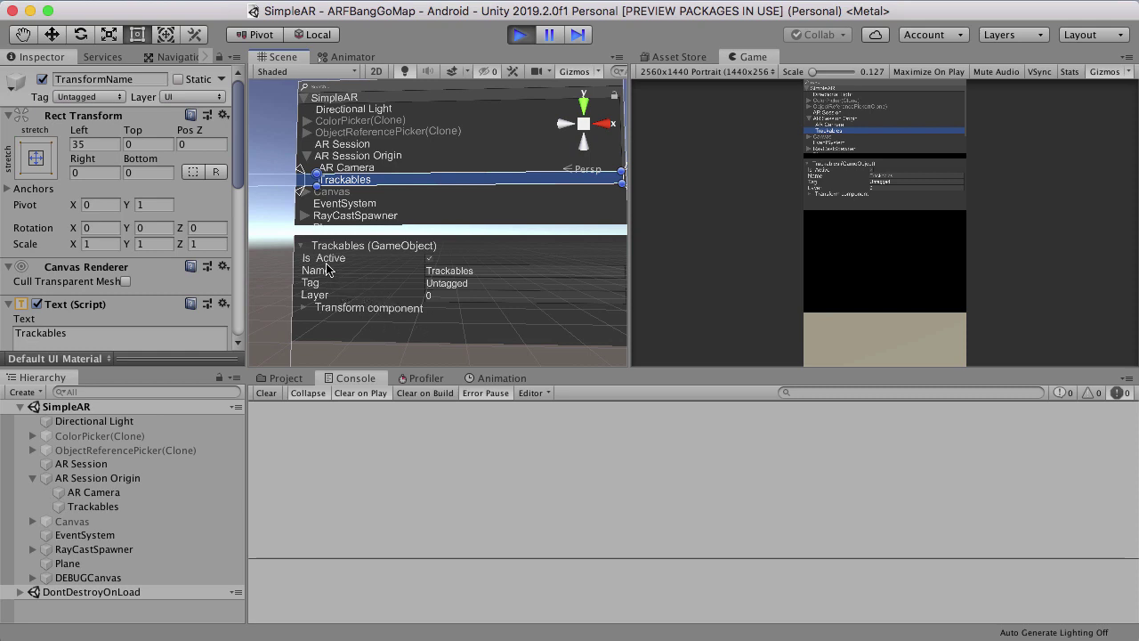
click(304, 314)
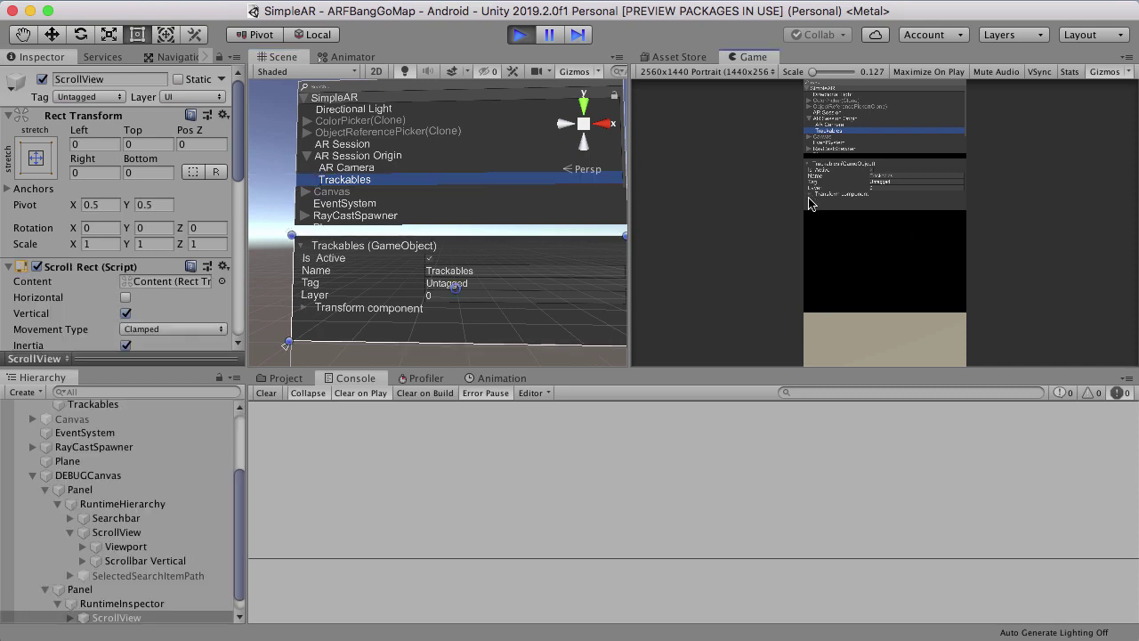
click(811, 198)
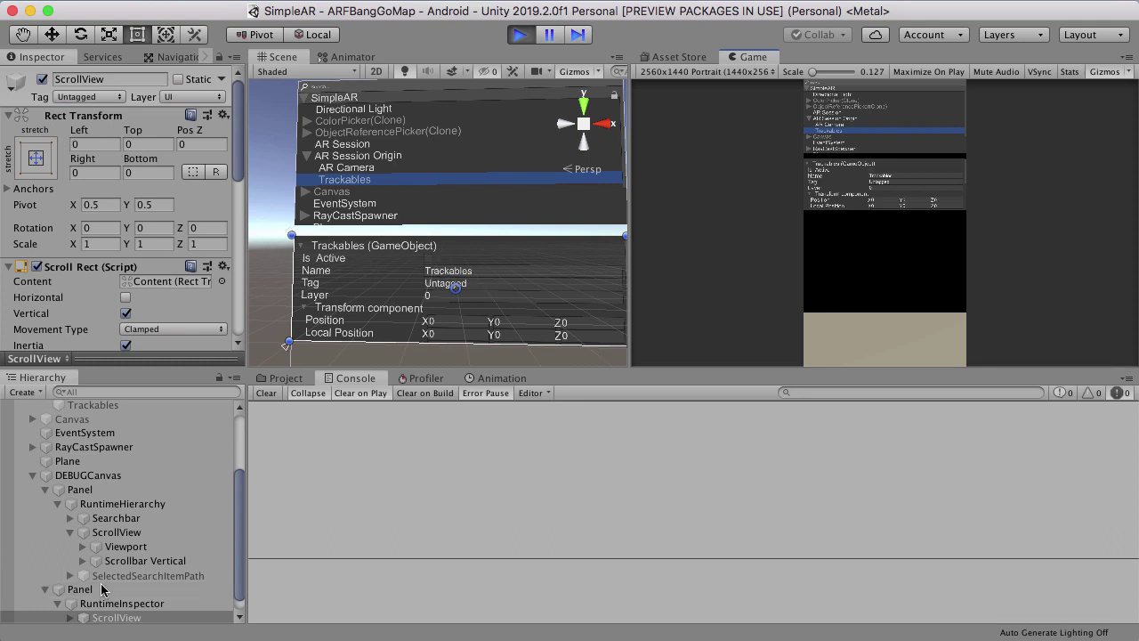
Reactivate Trackables with the Is Active option in the in-game runtime inspector and stop play mode.
scroll(89, 525, up, 1)
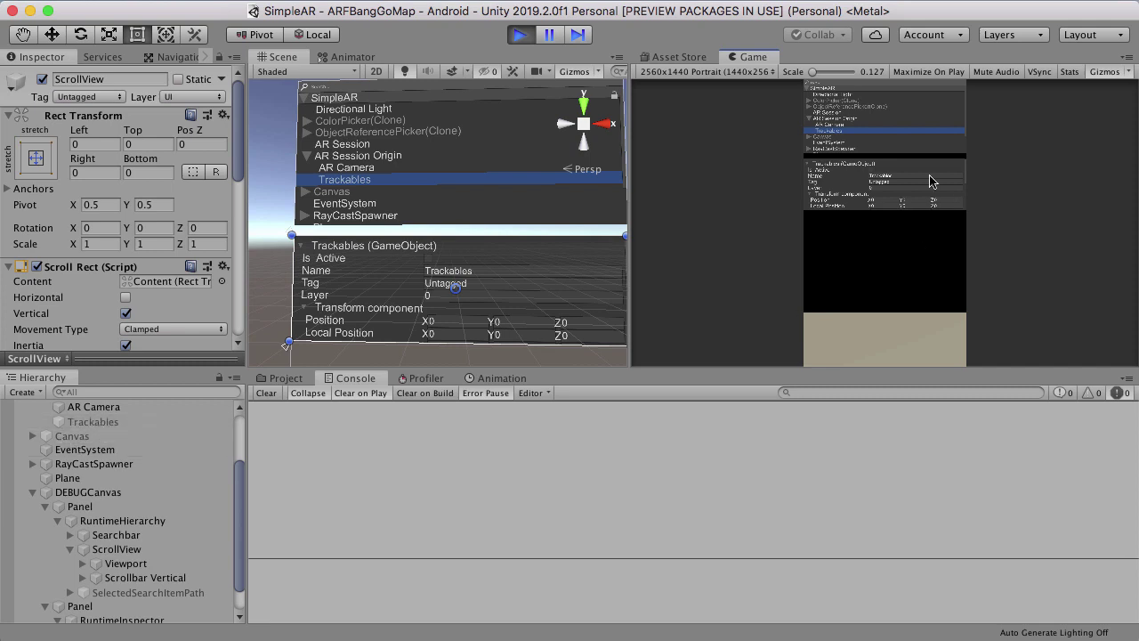
click(872, 173)
scroll(465, 212, down, 3)
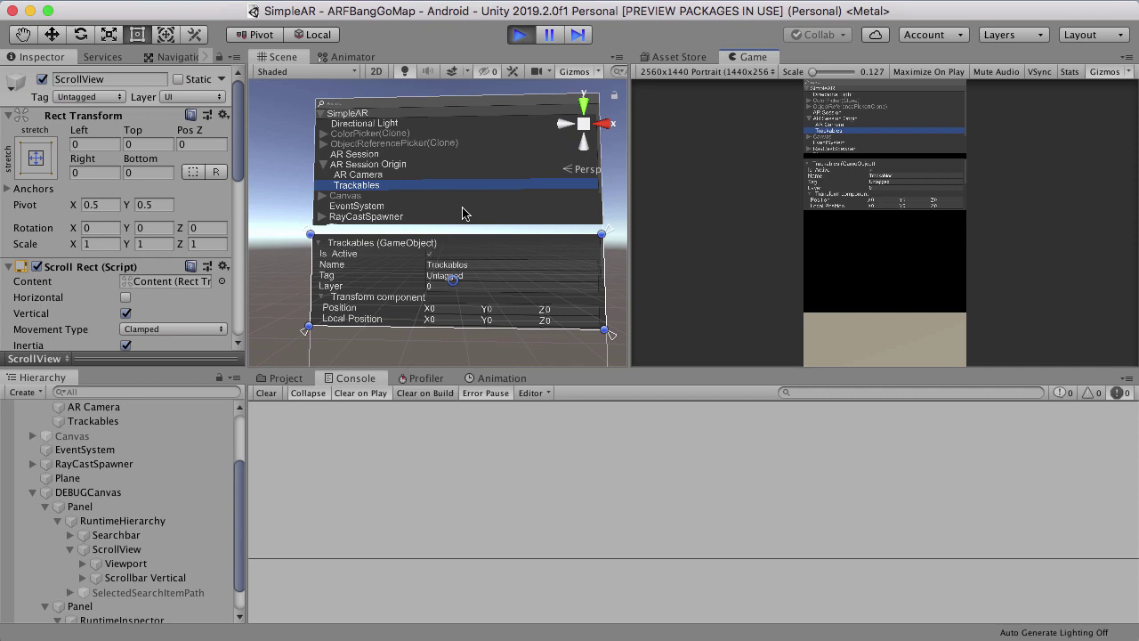
click(521, 36)
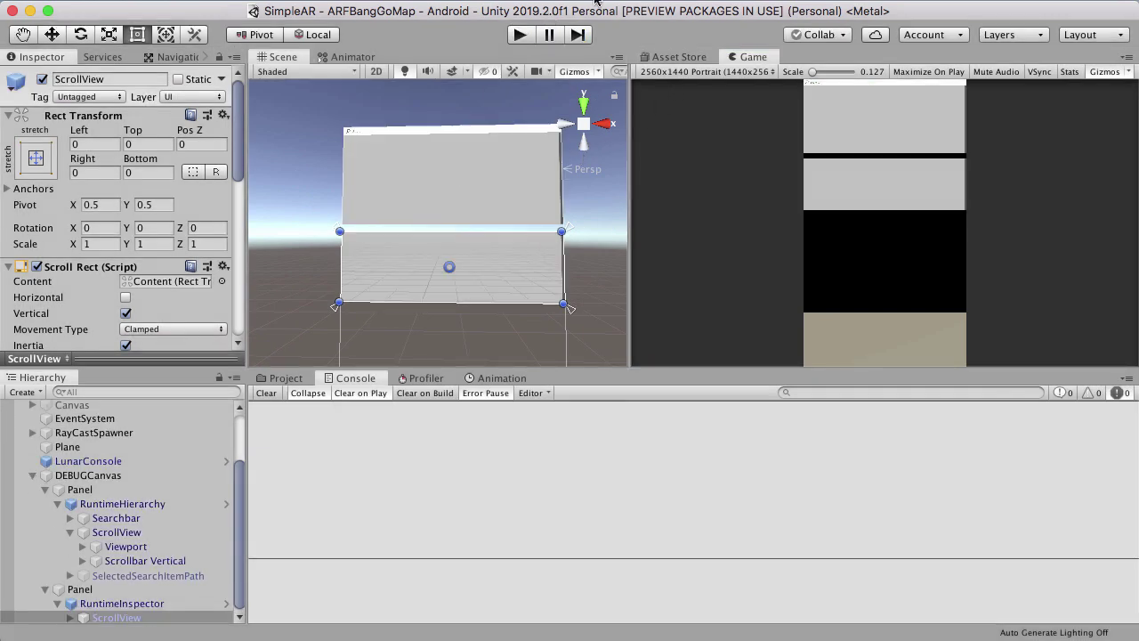
Switch to the browser and review the description and package details of the Runtime Inspector & Hierarchy asset.
key(super+Tab)
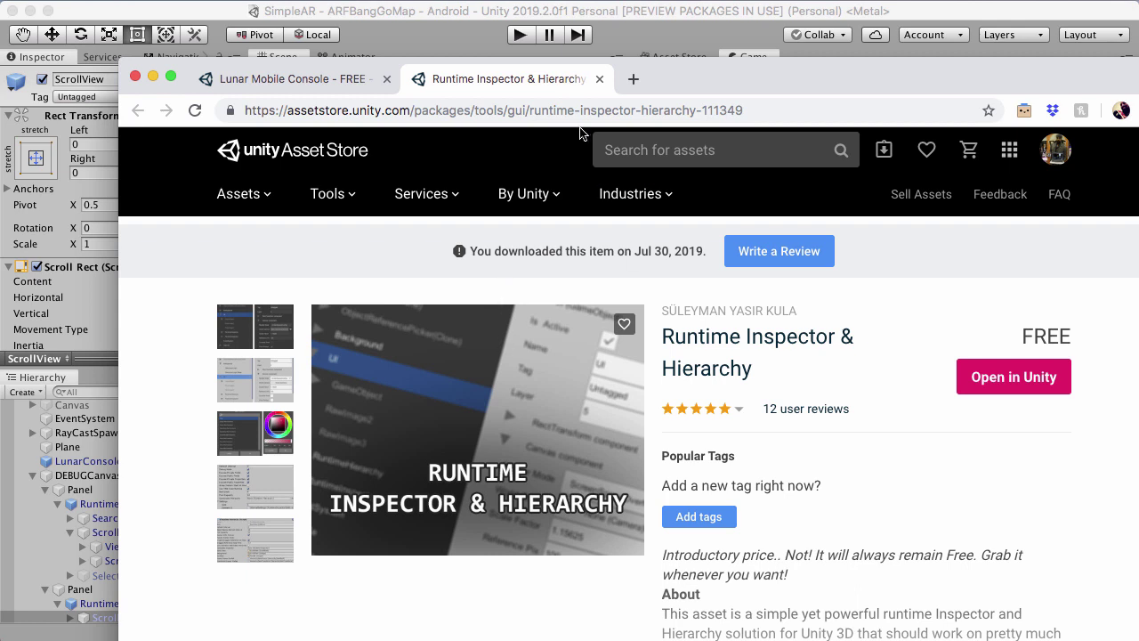
drag(700, 84, 678, 82)
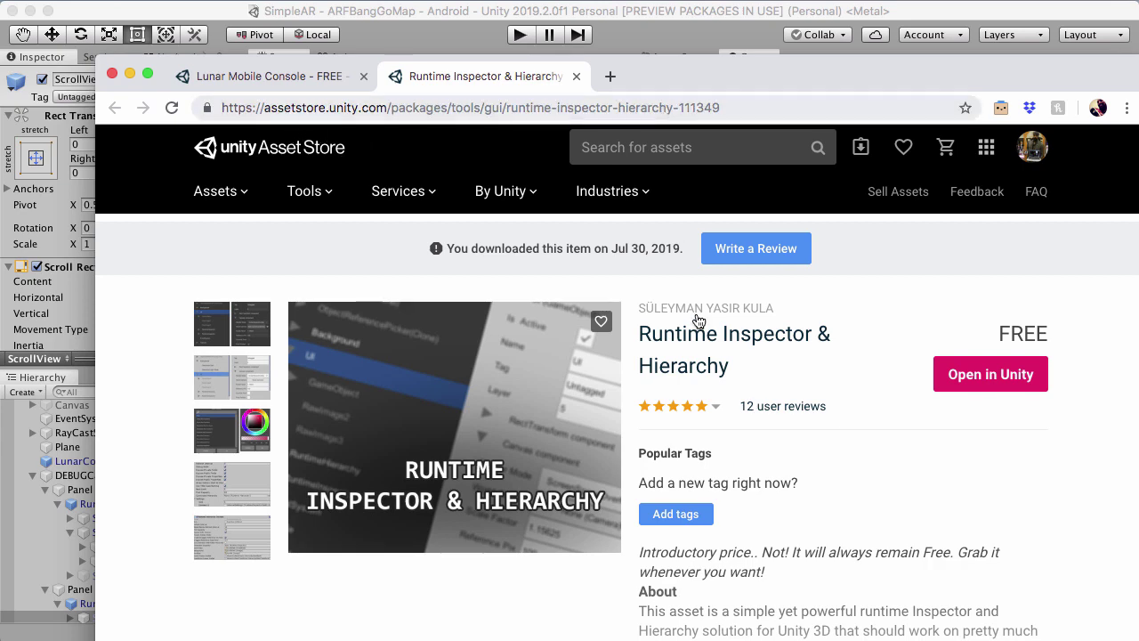
scroll(731, 369, down, 7)
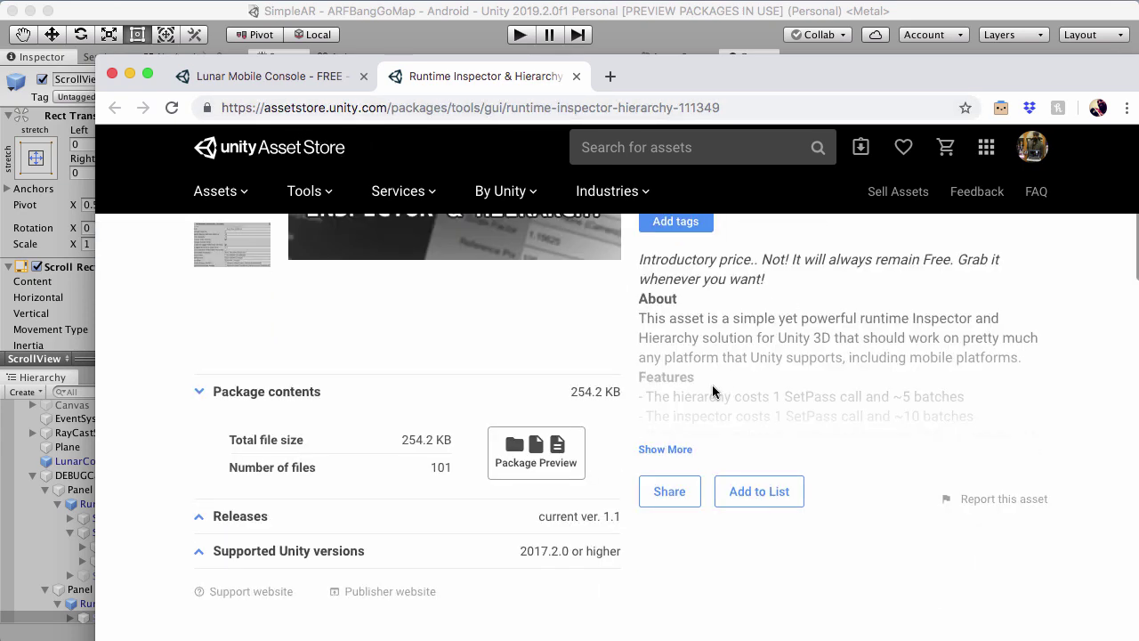
scroll(719, 374, up, 4)
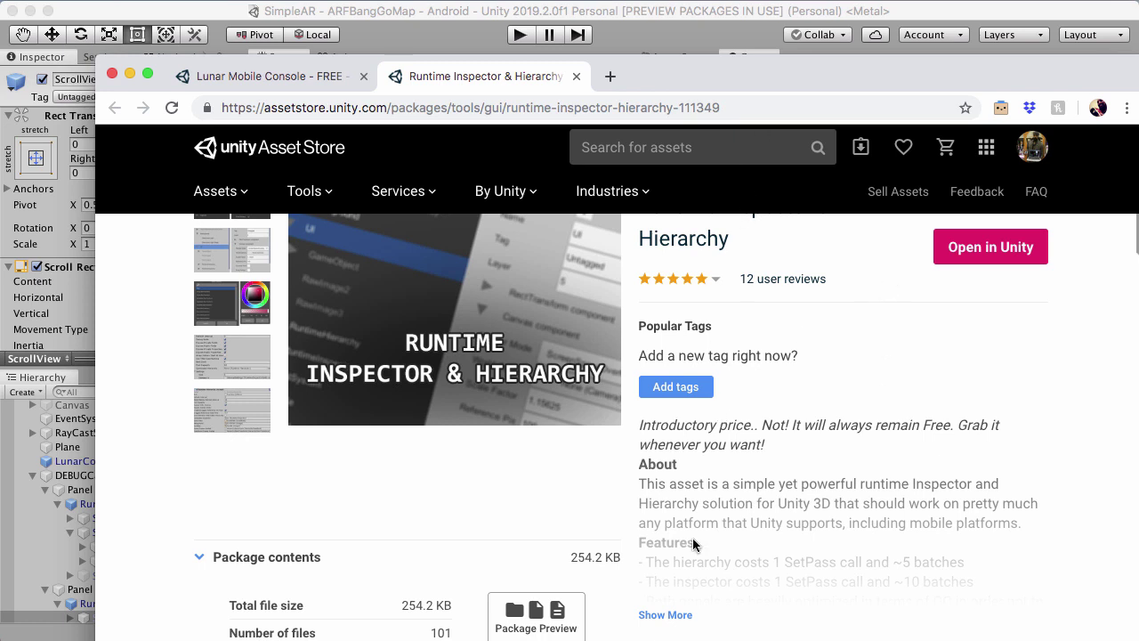
scroll(737, 397, up, 3)
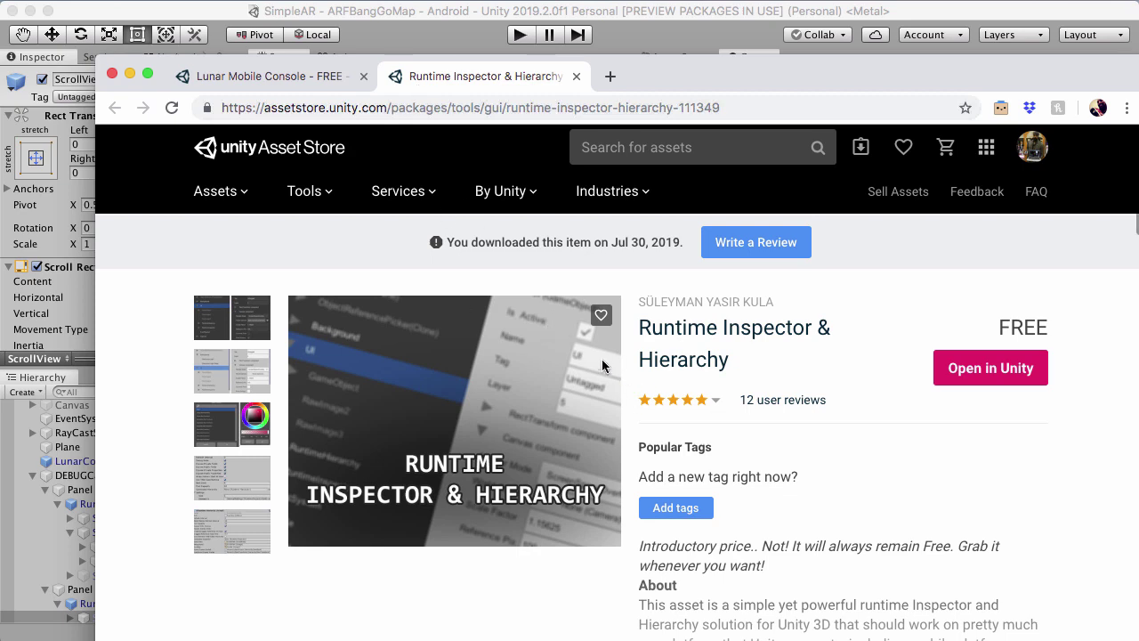
Switch back to Unity and open the RuntimeInspector folder under Assets > Plugins in the project files.
click(627, 12)
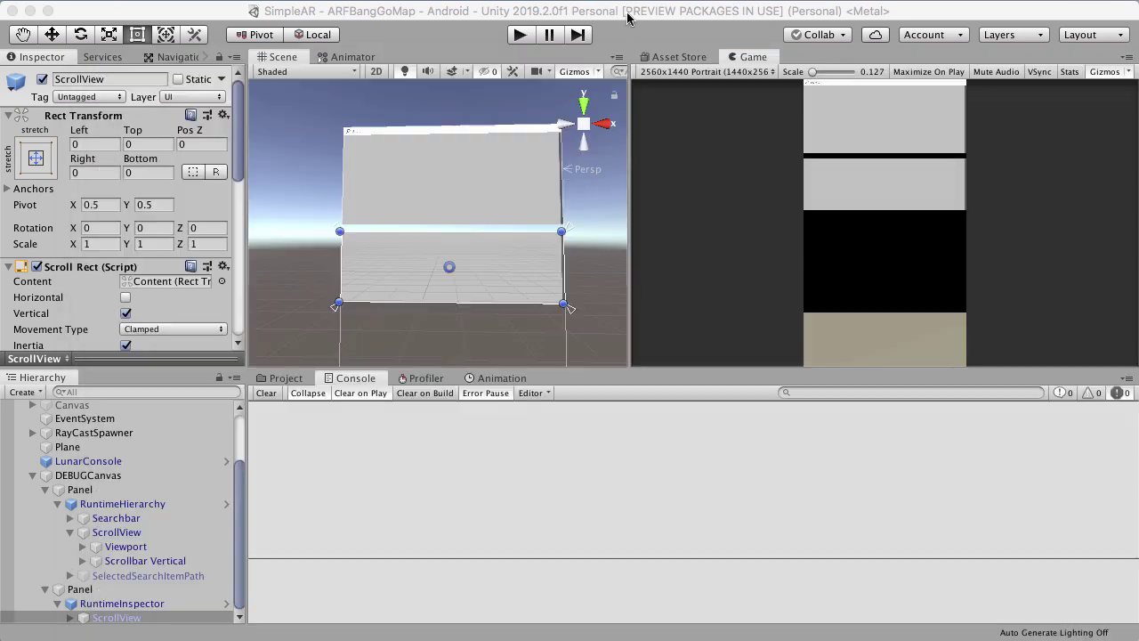
click(285, 378)
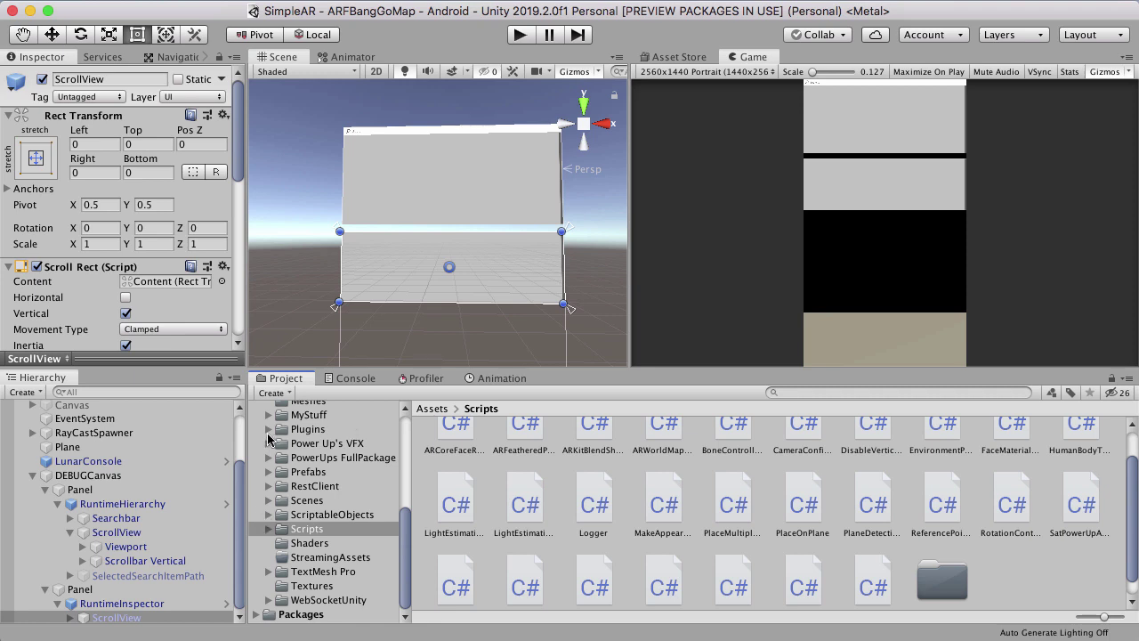
click(269, 431)
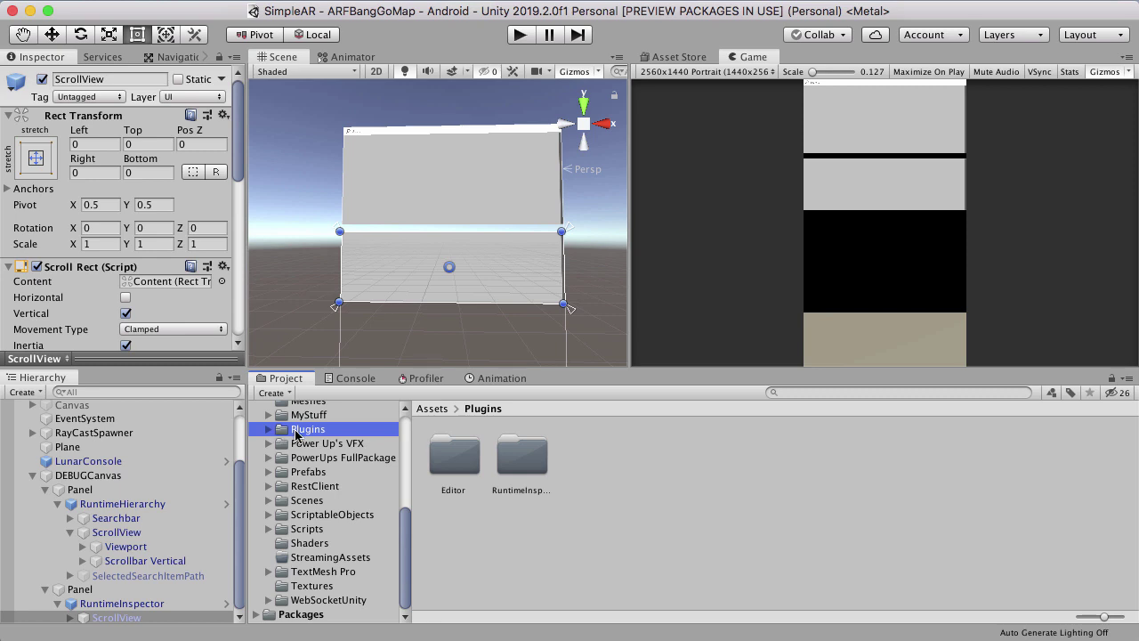
double_click(523, 458)
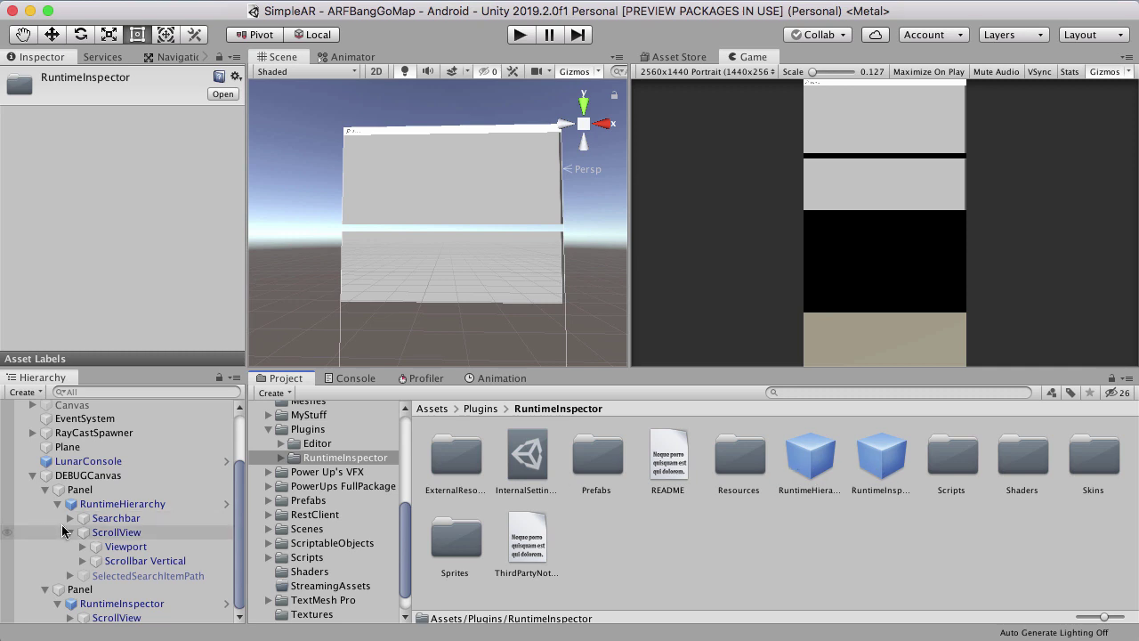
Collapse the first Panel and the DEBUGCanvas tree in the editor hierarchy.
click(44, 489)
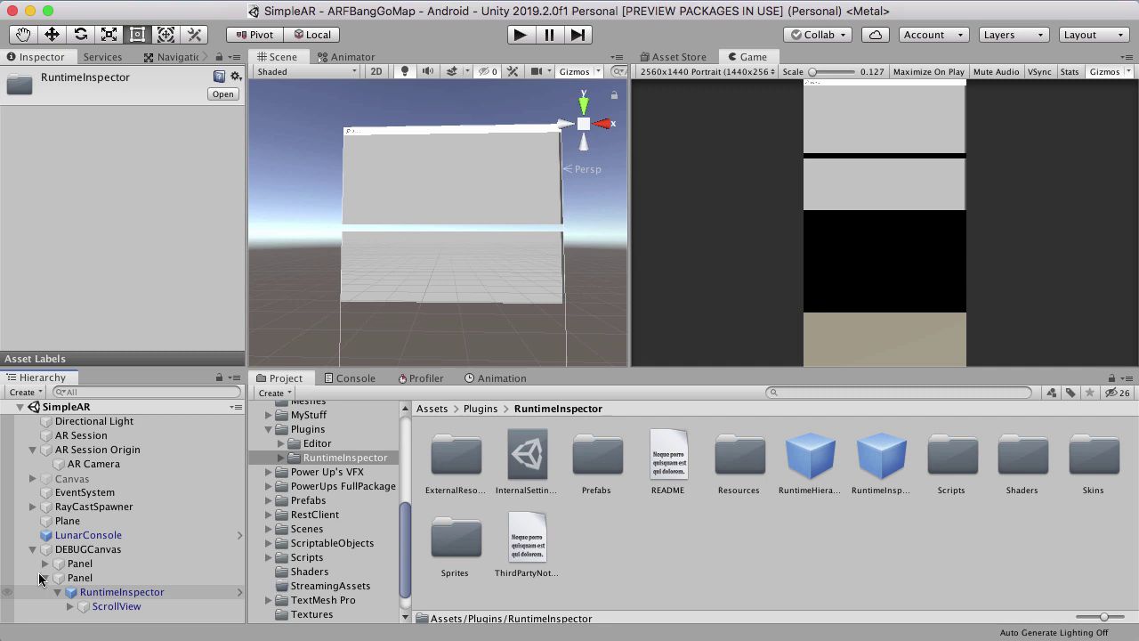
click(44, 577)
click(33, 549)
Examine the Canvas, Canvas Scaler and Graphic Raycaster settings of DEBUGCanvas.
click(89, 547)
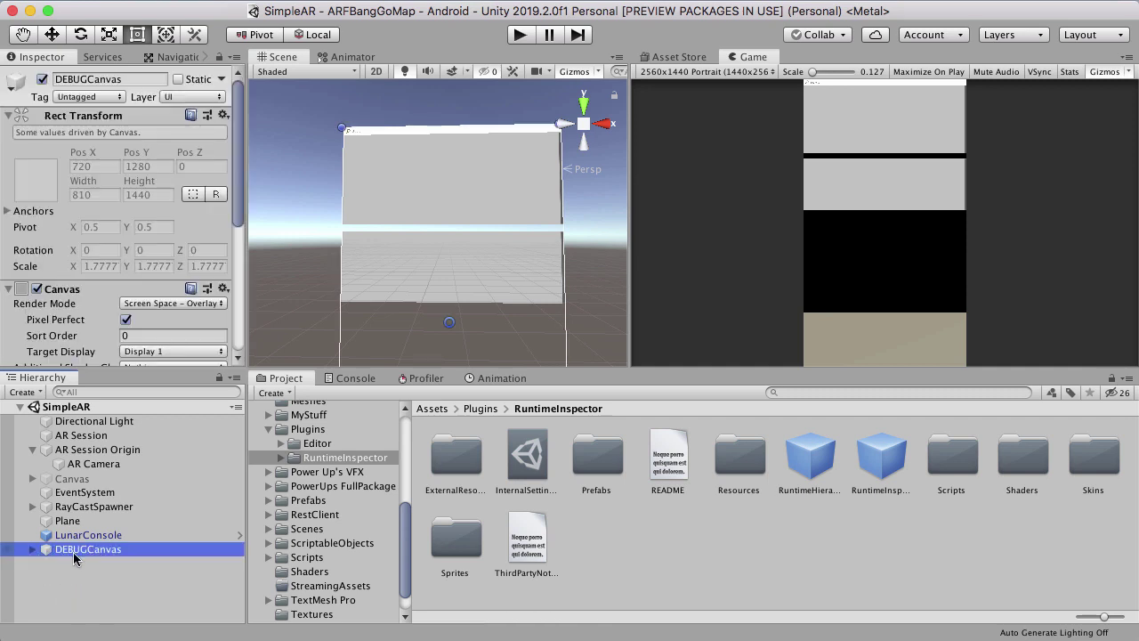
scroll(163, 225, down, 5)
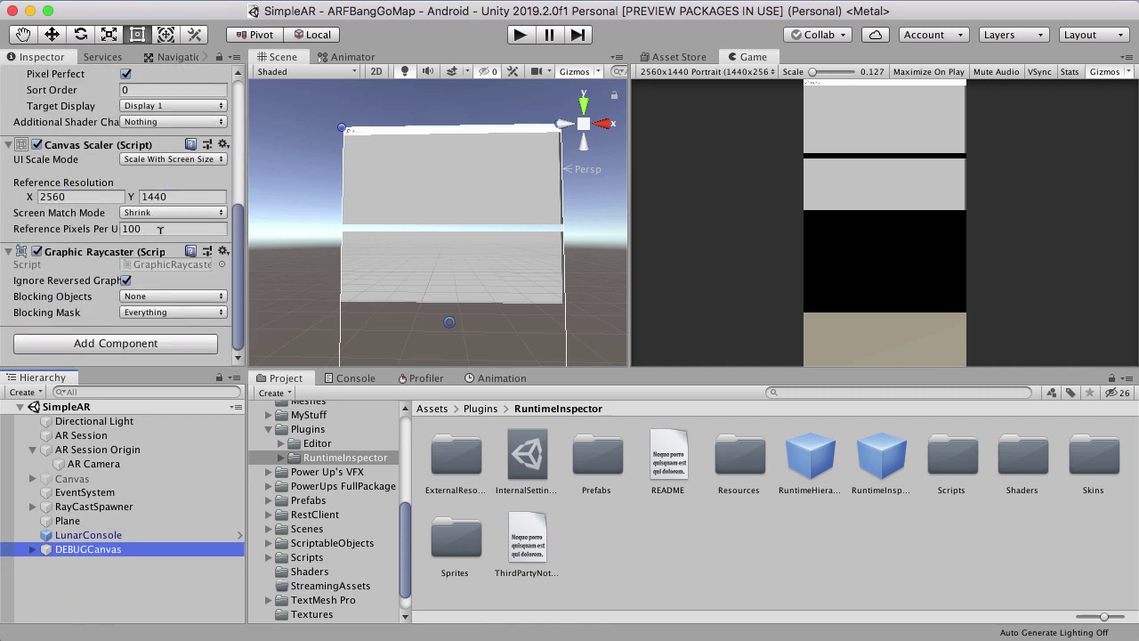
scroll(160, 229, up, 3)
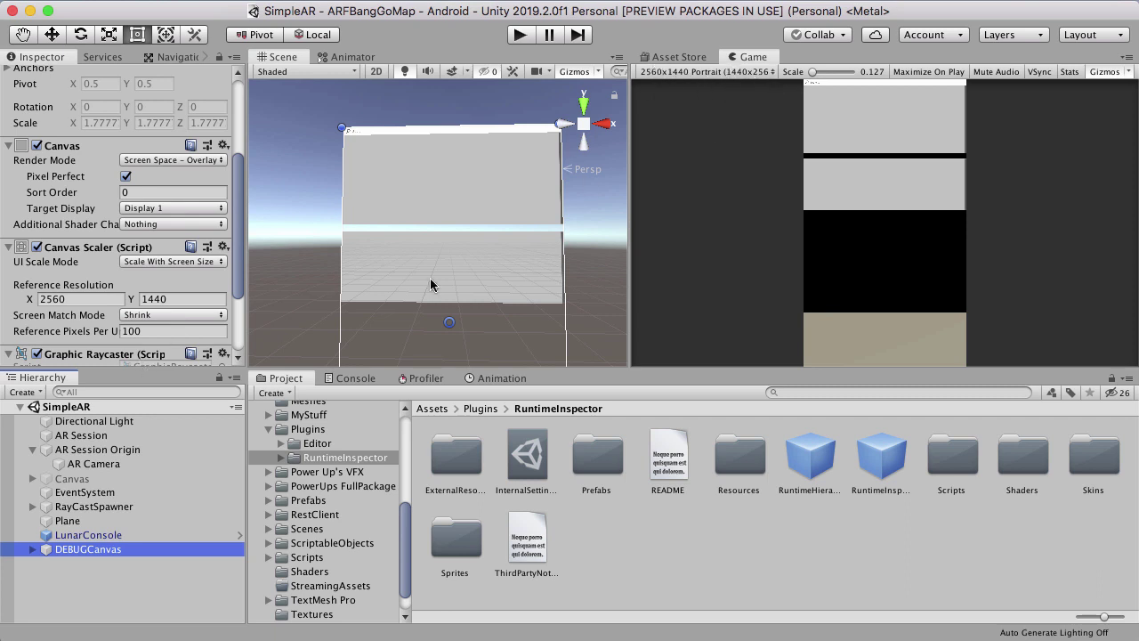
scroll(172, 256, down, 1)
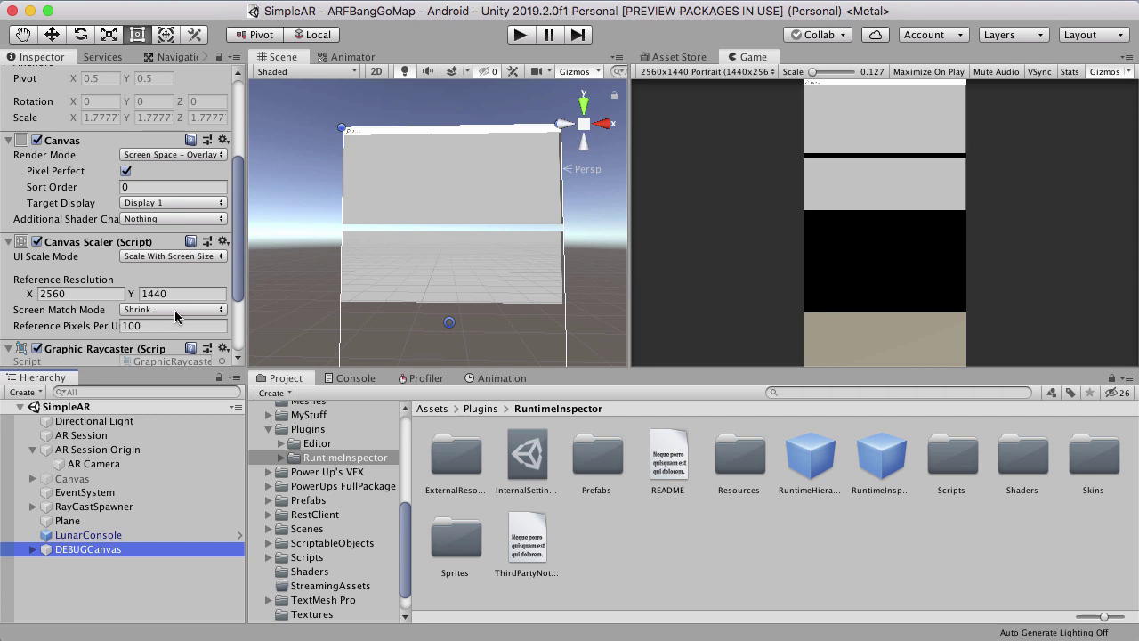
scroll(175, 309, down, 1)
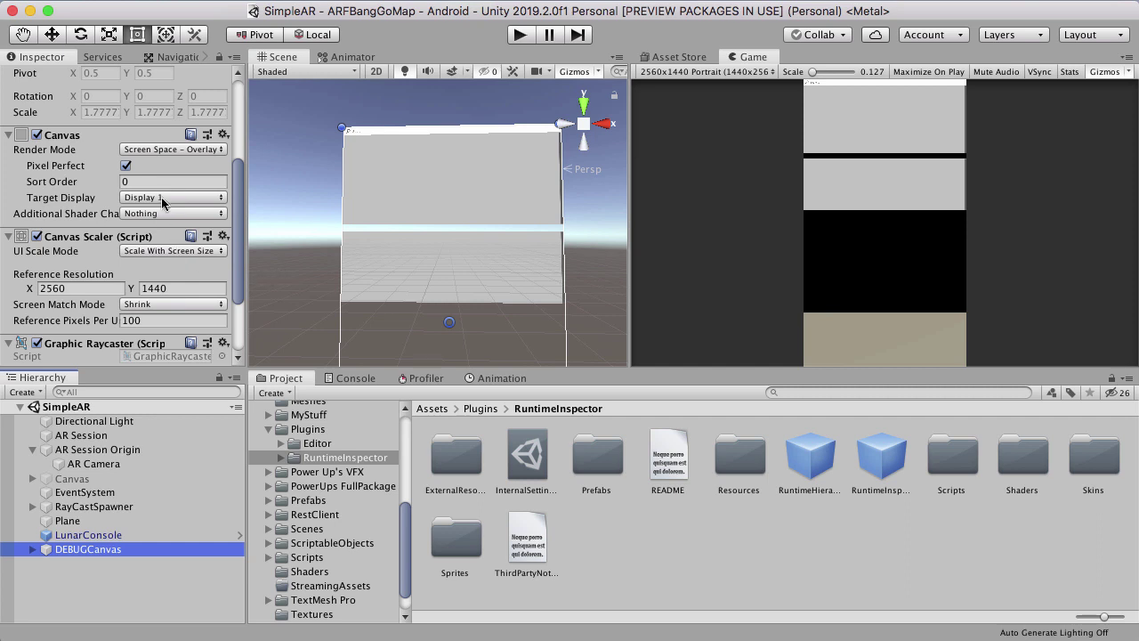
scroll(163, 203, down, 5)
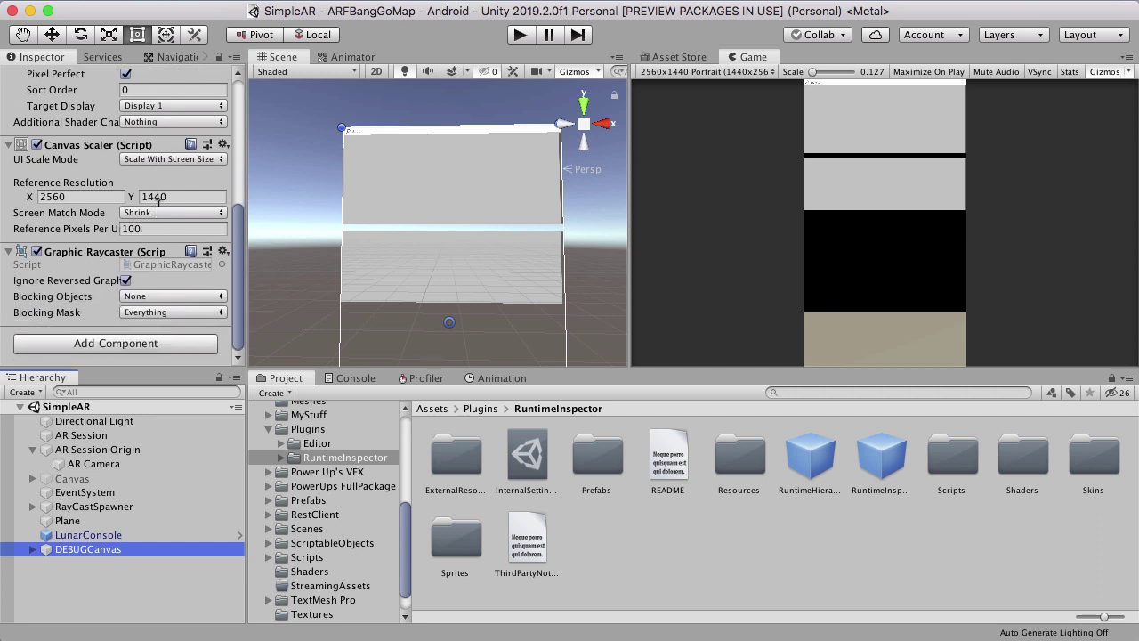
Expand DEBUGCanvas and examine the first Panel's image and Vertical Layout Group settings.
click(32, 549)
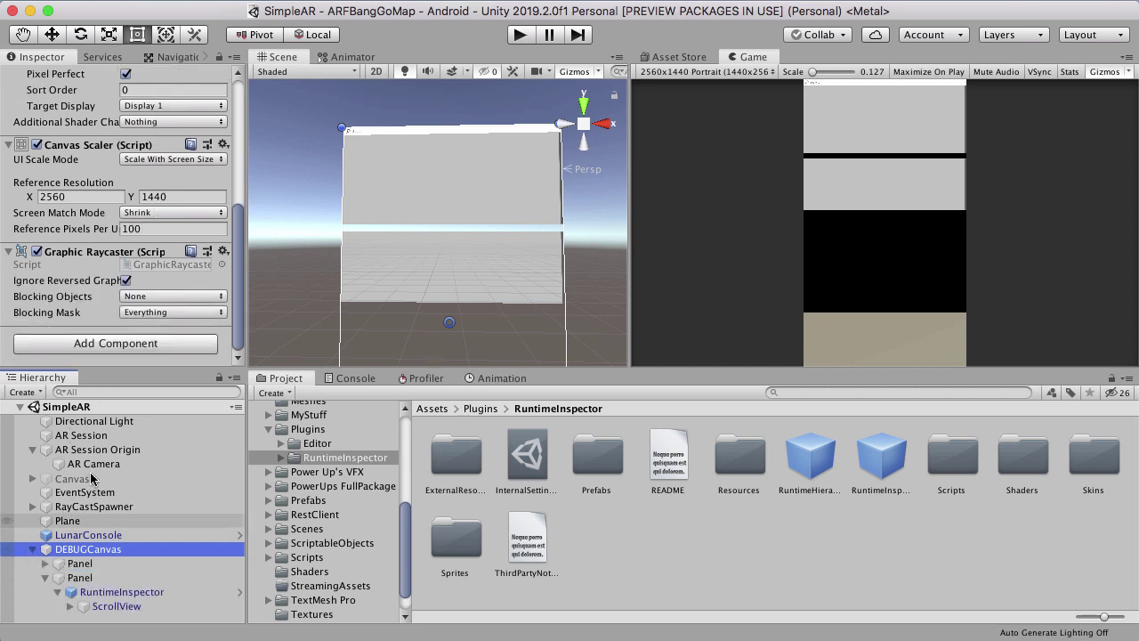
click(80, 563)
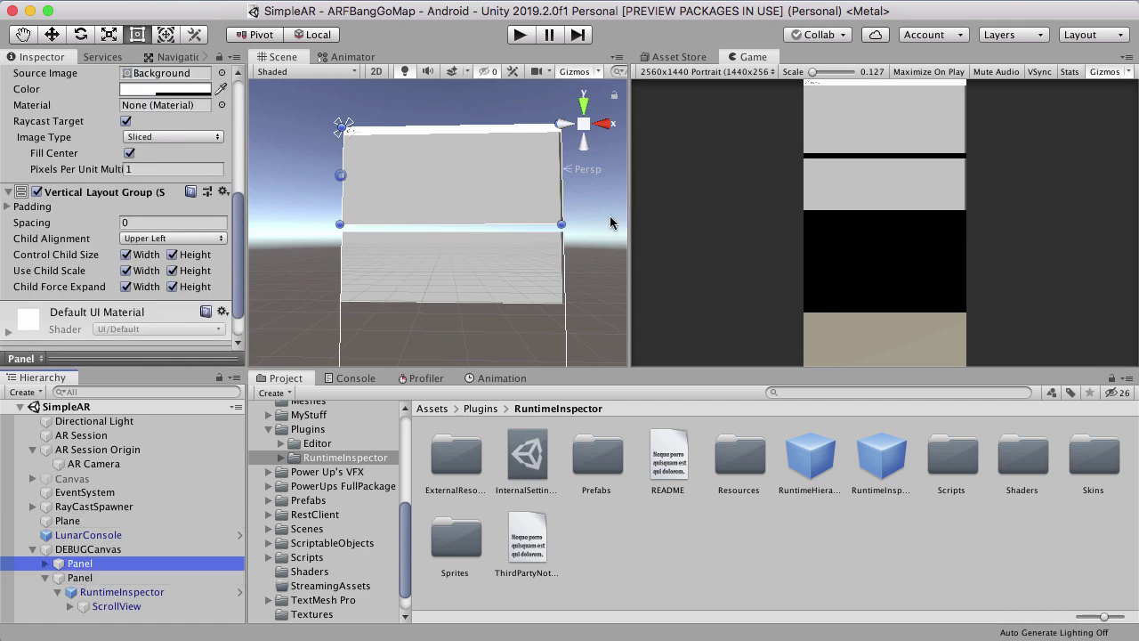
scroll(157, 258, up, 10)
scroll(150, 146, down, 10)
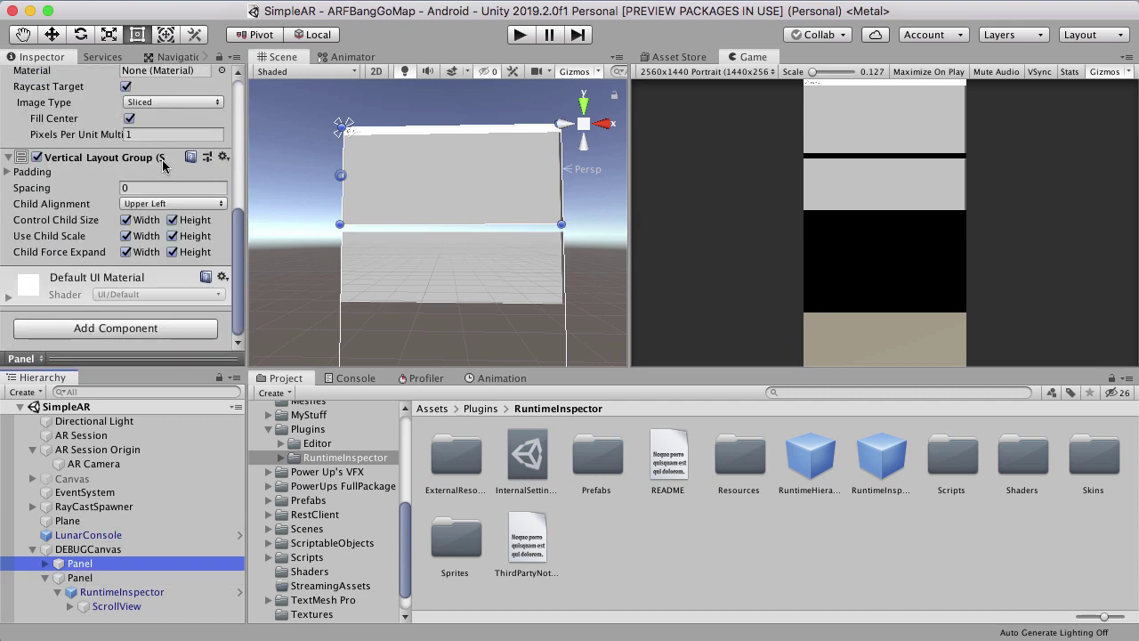
Expand both Panels under DEBUGCanvas to show the RuntimeHierarchy and RuntimeInspector prefabs they contain.
click(45, 563)
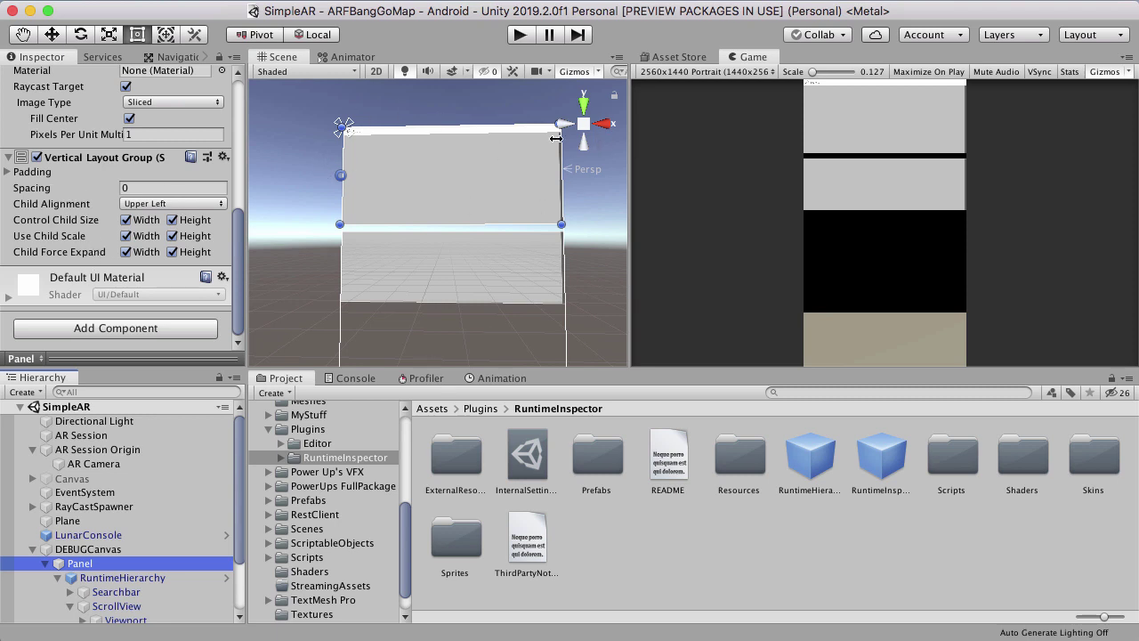
click(45, 563)
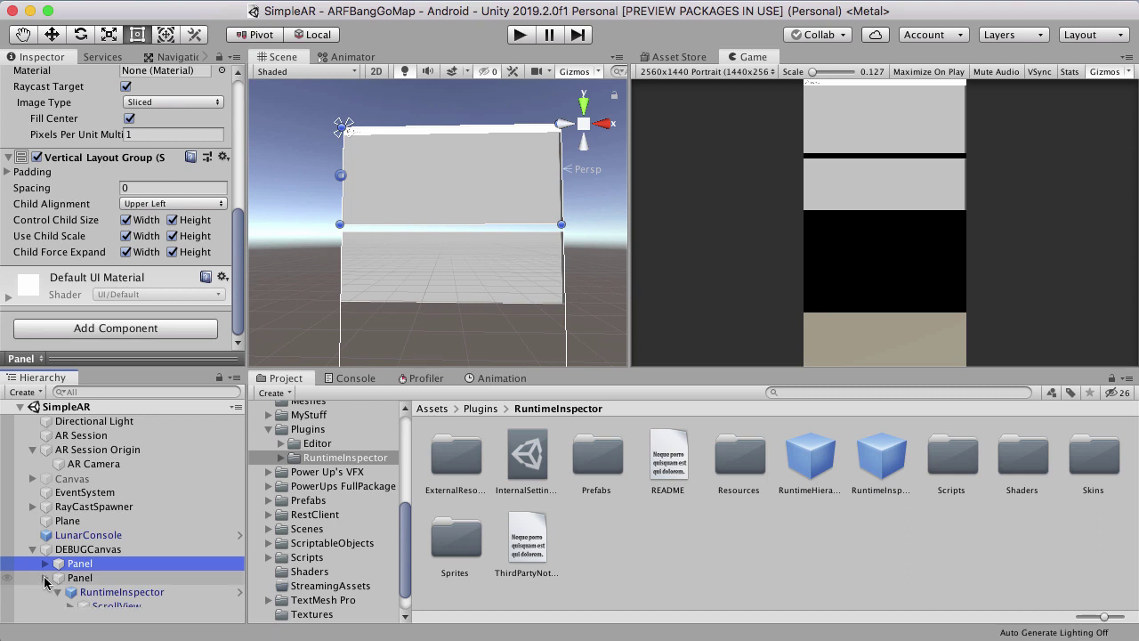
click(45, 577)
click(45, 578)
click(45, 563)
scroll(86, 496, down, 3)
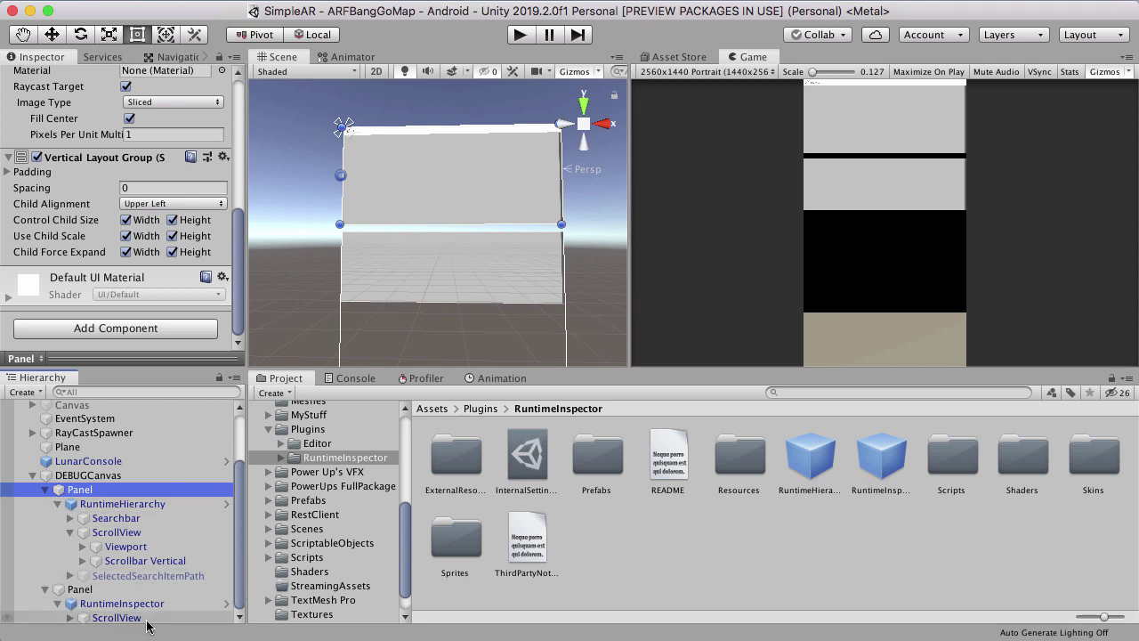
Try the Move tool on RuntimeHierarchy in the scene and return to the Rect tool.
click(130, 503)
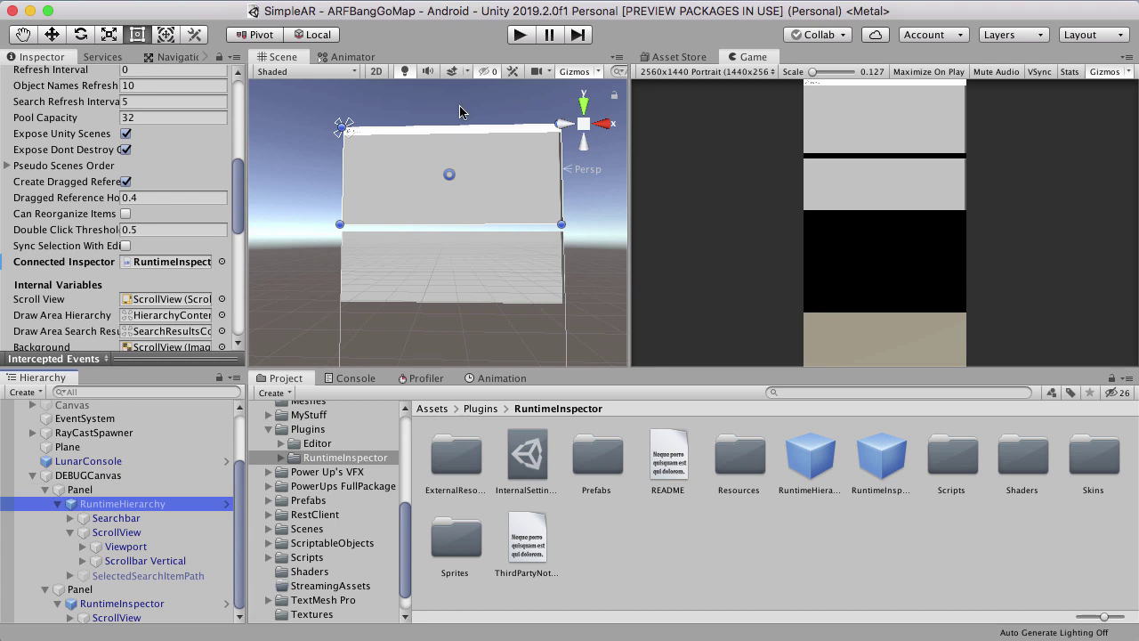
click(49, 37)
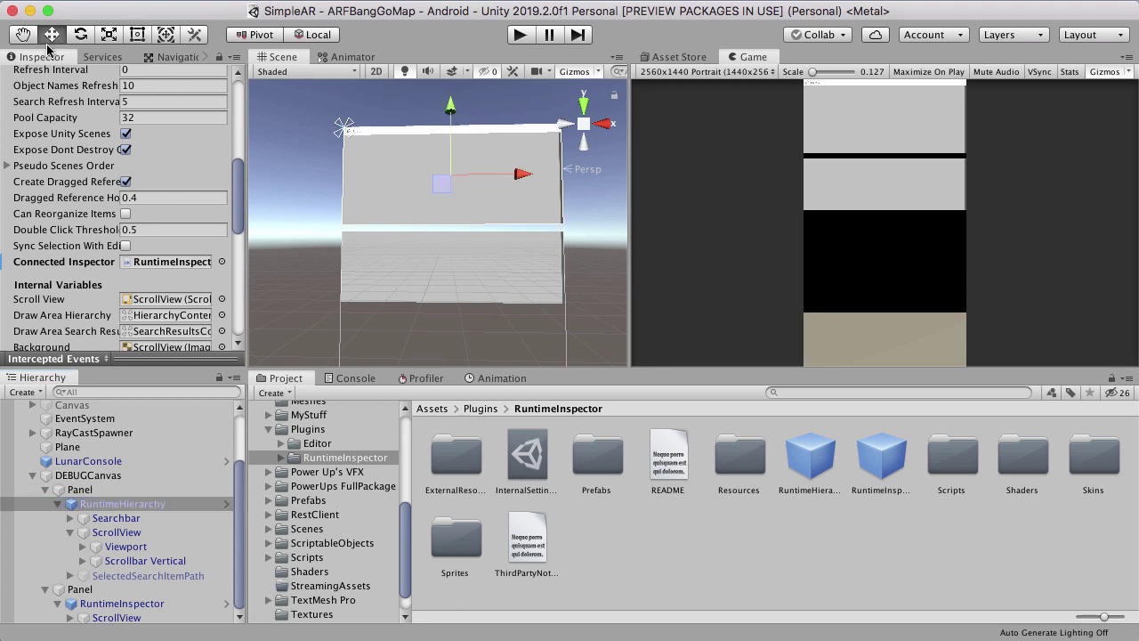
click(136, 36)
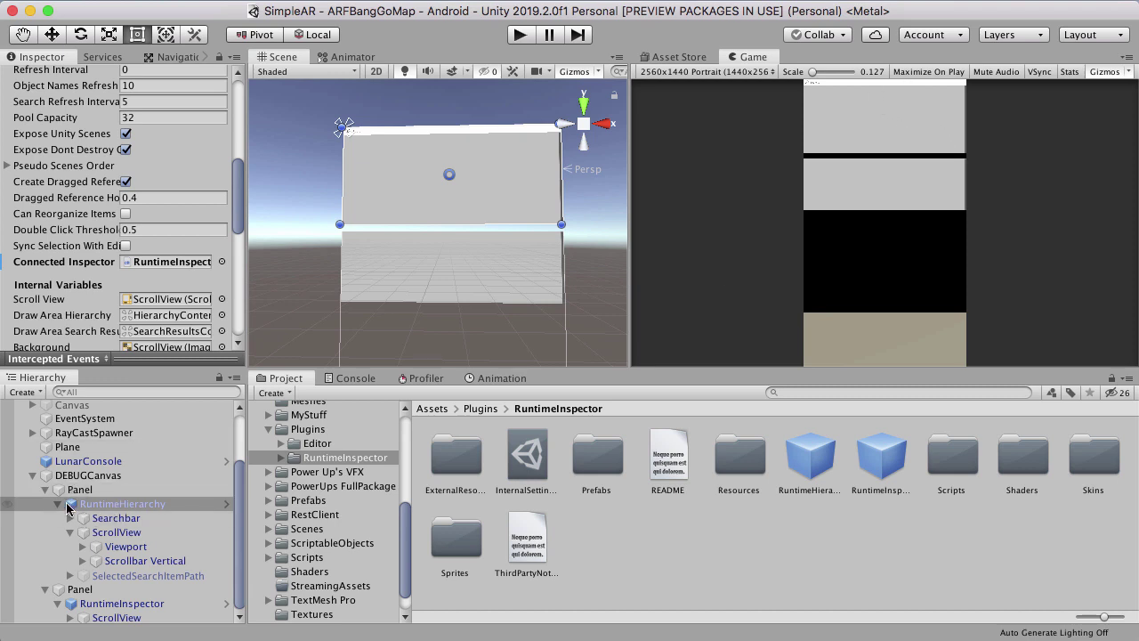
Review the Runtime Hierarchy component of RuntimeHierarchy and assign the RuntimeInspector object as its Connected Inspector.
click(120, 506)
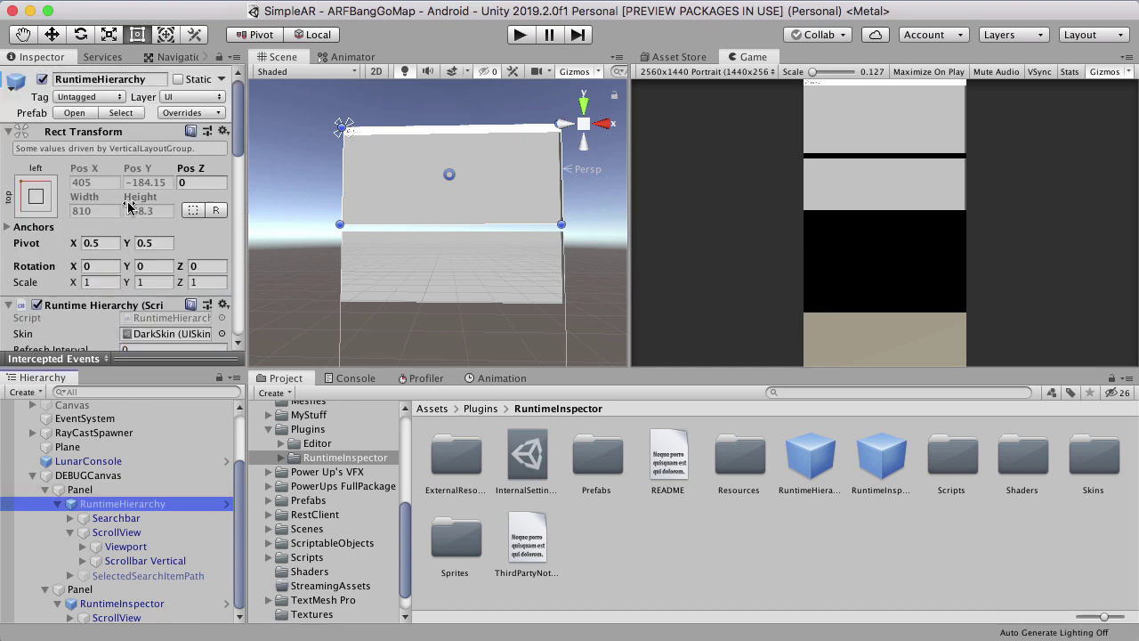
scroll(112, 184, down, 10)
scroll(113, 184, up, 9)
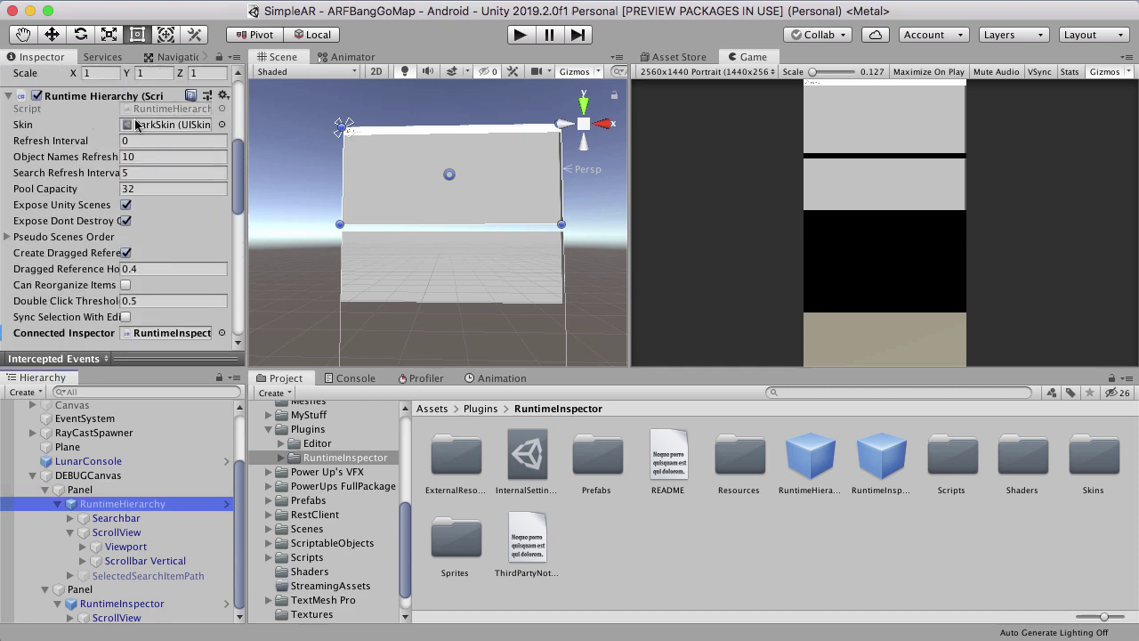
scroll(133, 132, down, 4)
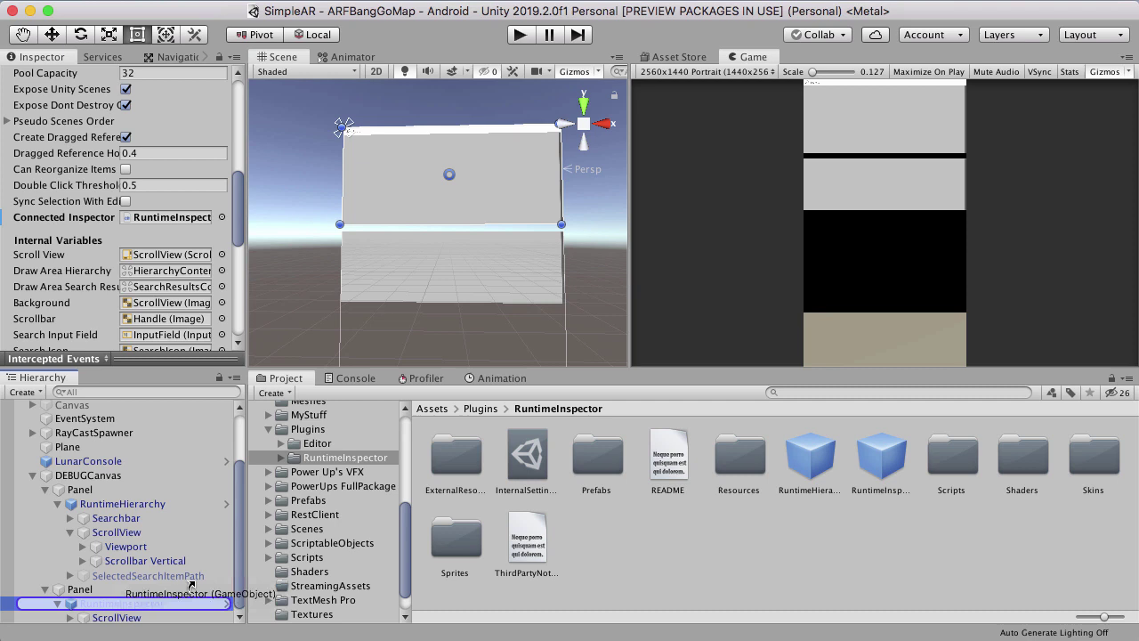
drag(189, 584, 181, 223)
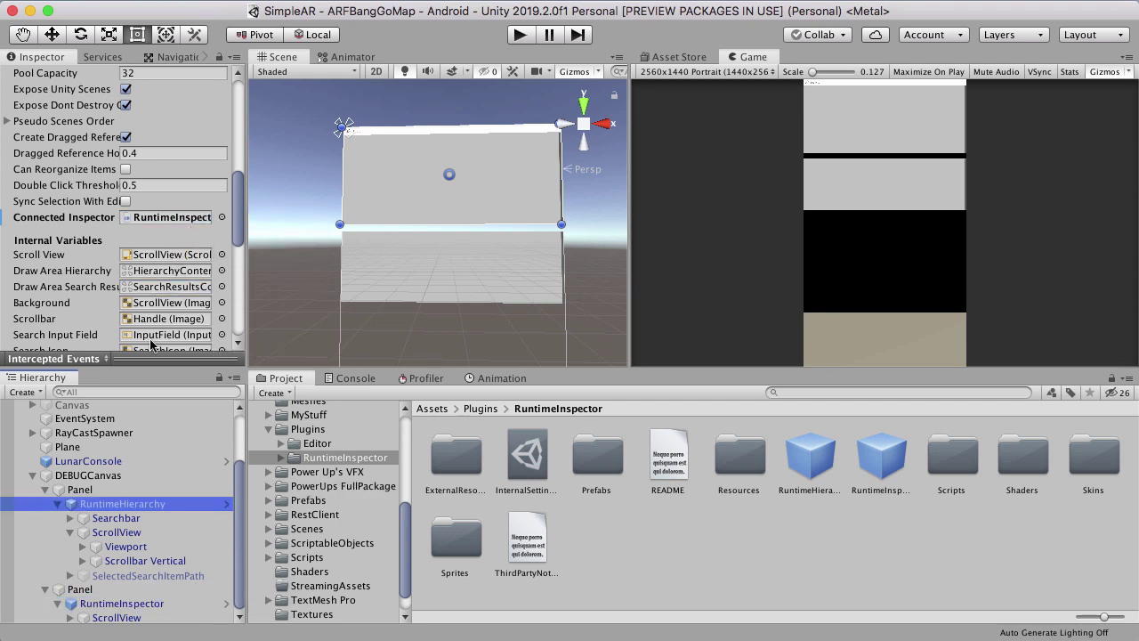
Select RuntimeInspector and check its Connected Hierarchy reference.
click(141, 607)
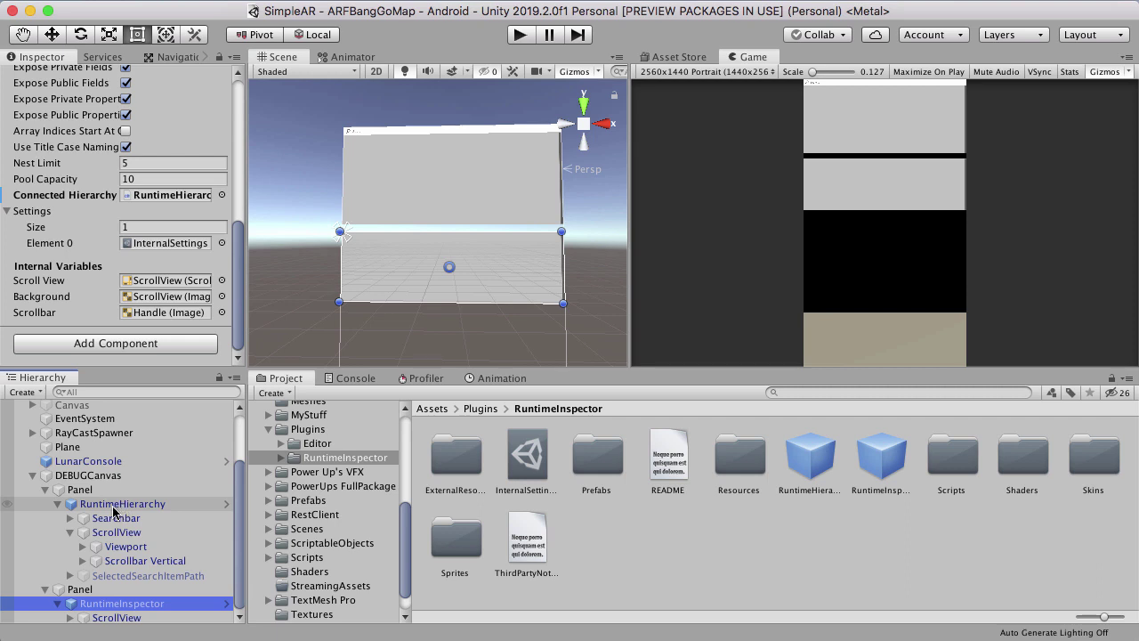
scroll(113, 510, up, 1)
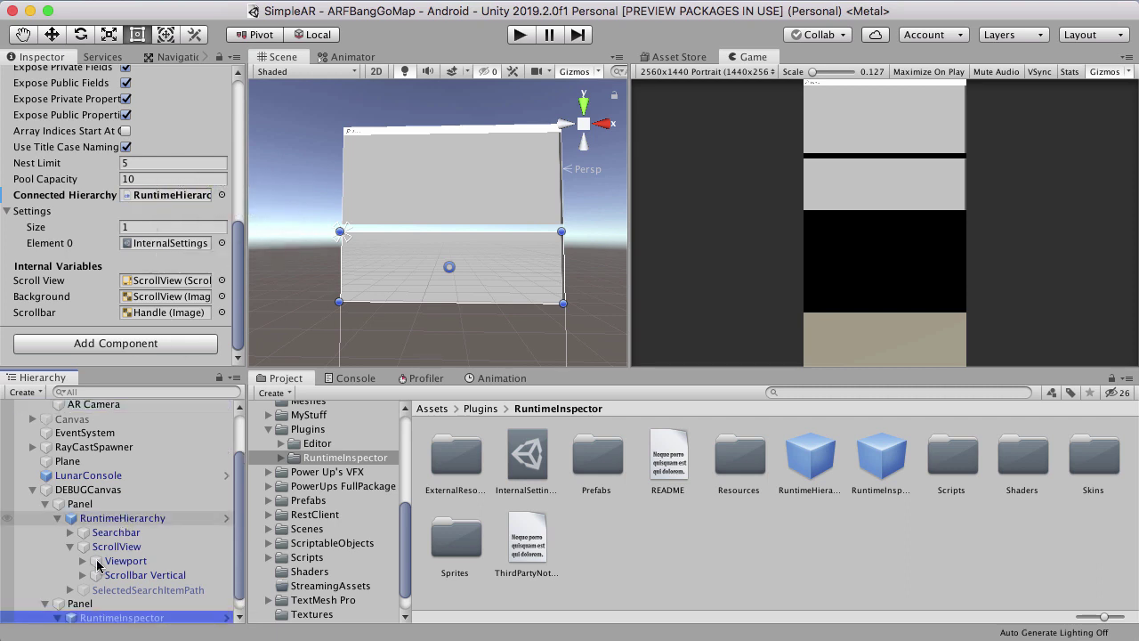
scroll(98, 566, down, 1)
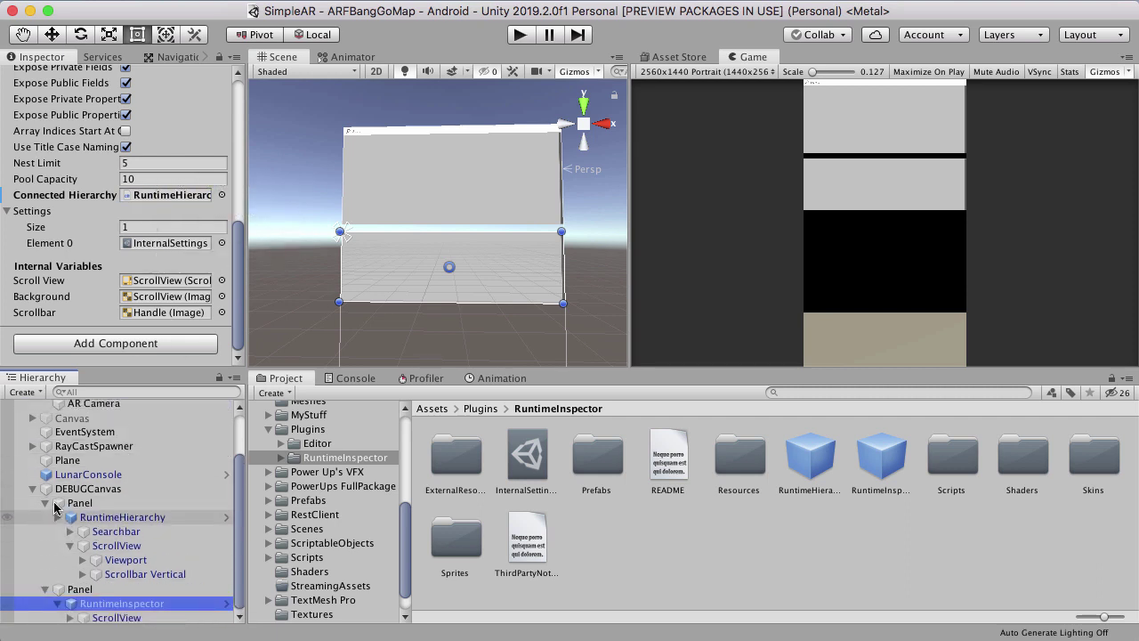
Collapse RuntimeHierarchy, RuntimeInspector, the first Panel and DEBUGCanvas in the editor hierarchy.
click(56, 516)
click(57, 607)
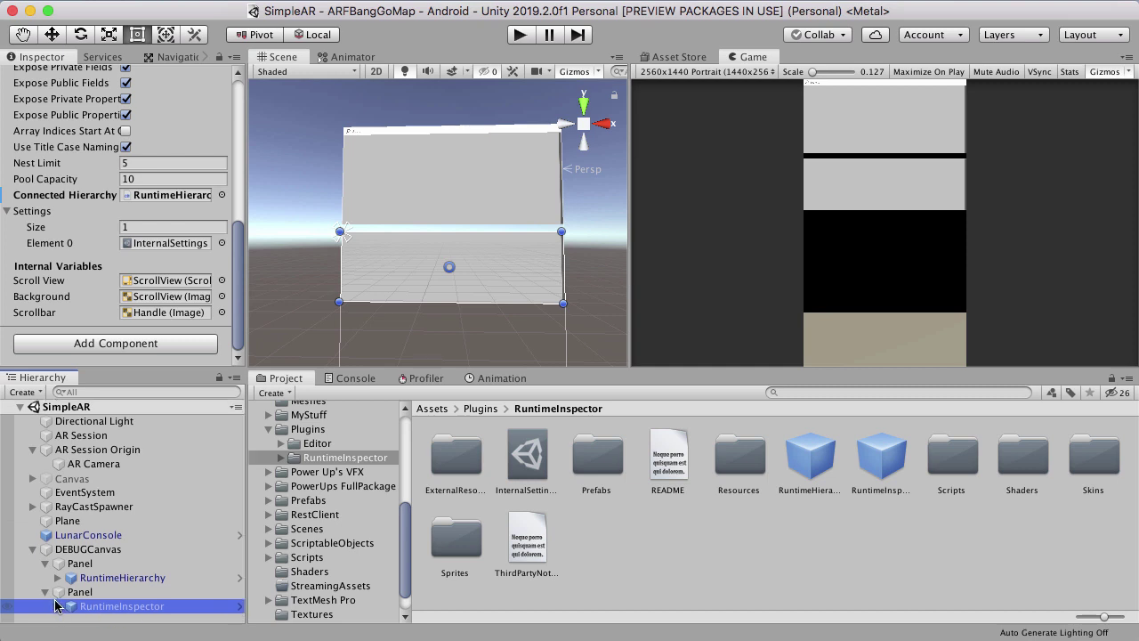
click(49, 563)
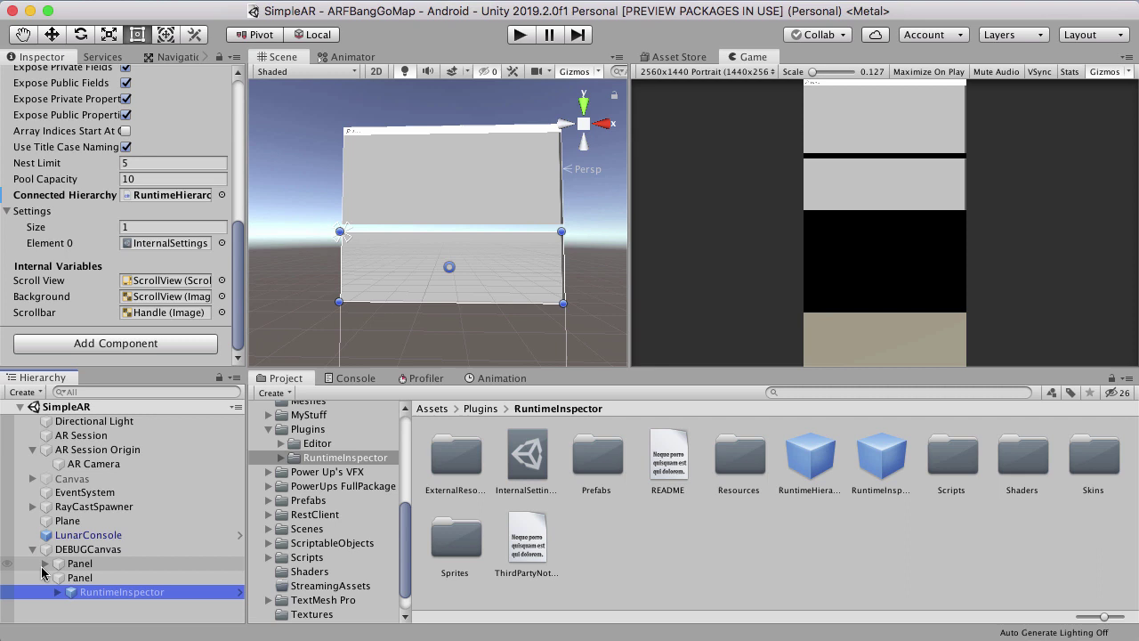
click(33, 549)
Deactivate the DEBUGCanvas object and activate it again.
click(85, 551)
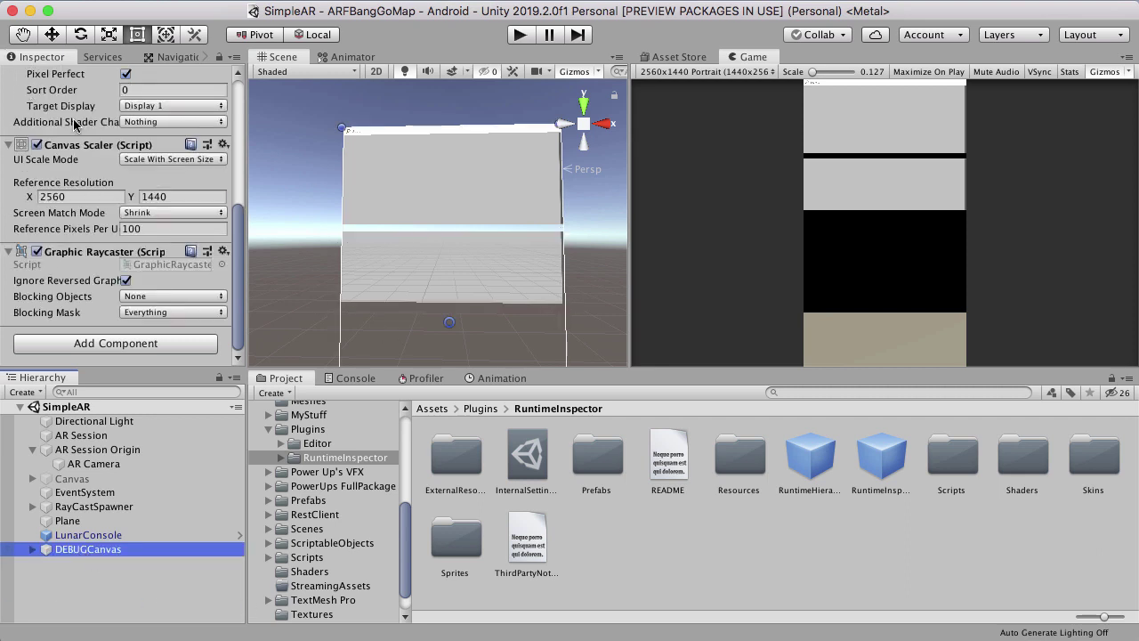
scroll(76, 125, up, 10)
click(41, 80)
click(41, 81)
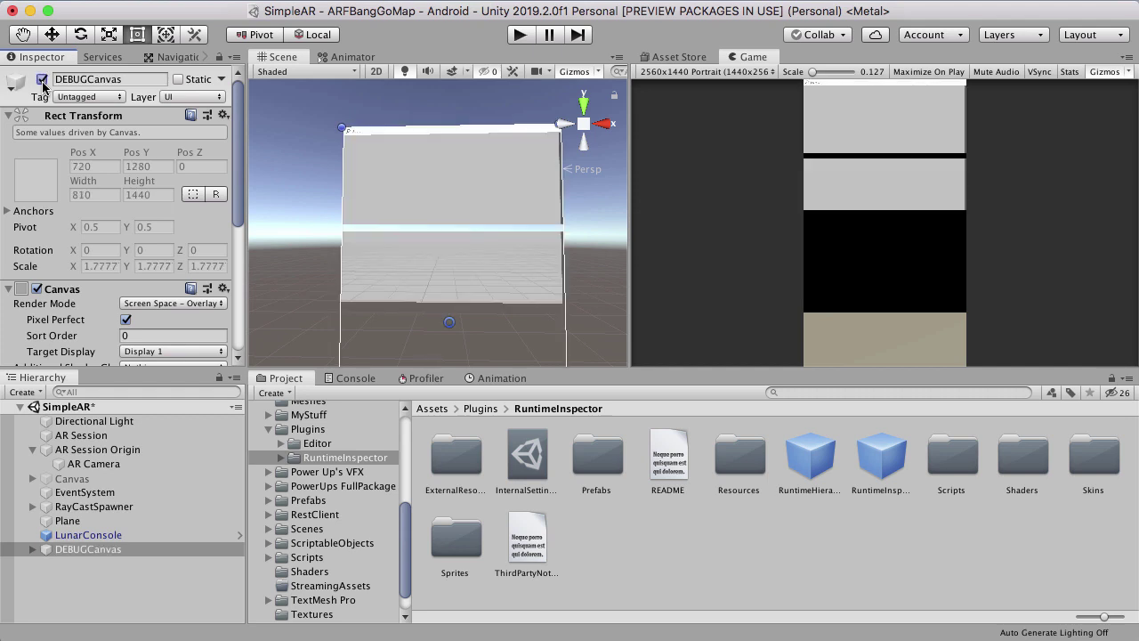
Expand DEBUGCanvas so that only its two collapsed Panels are listed beneath it.
click(33, 549)
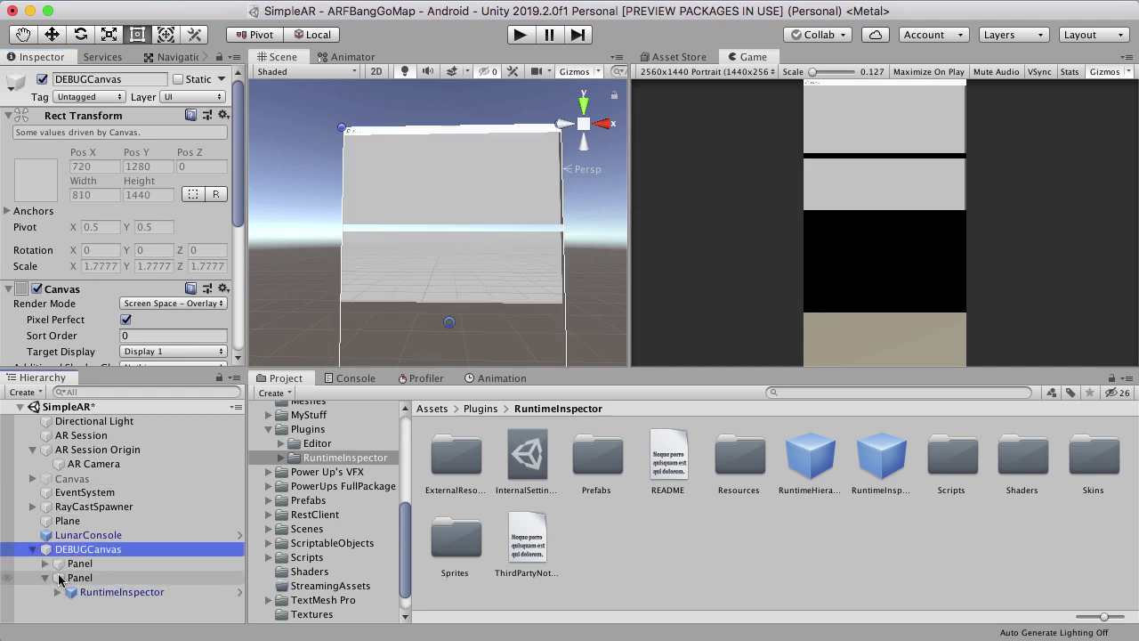
click(45, 577)
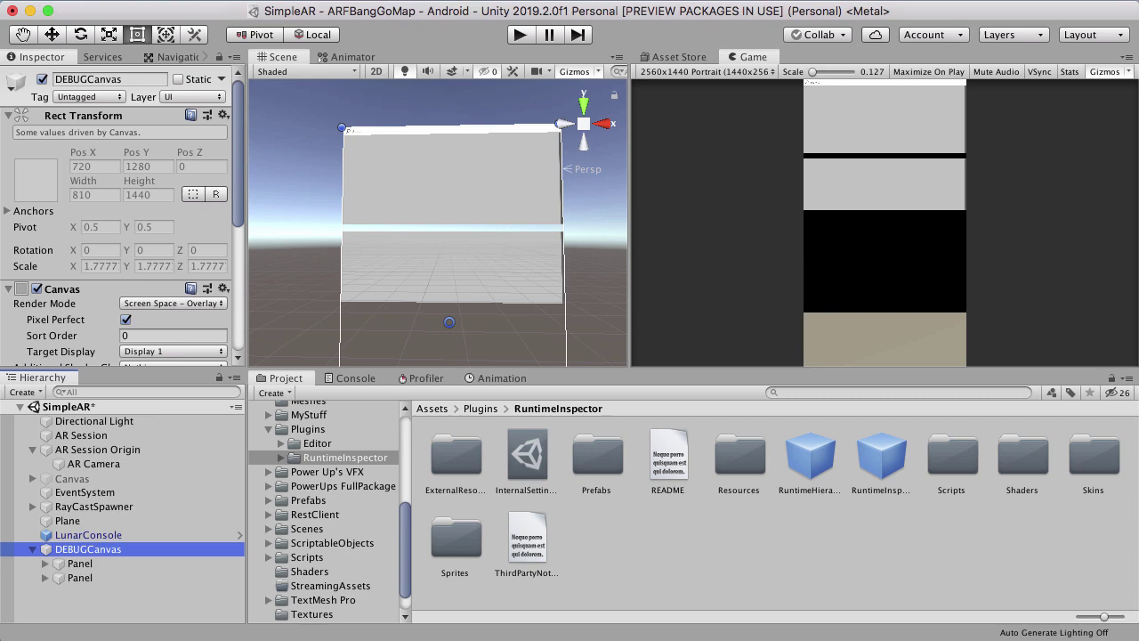
Switch to the browser and view the Lunar Mobile Console - FREE asset page.
key(super+Tab)
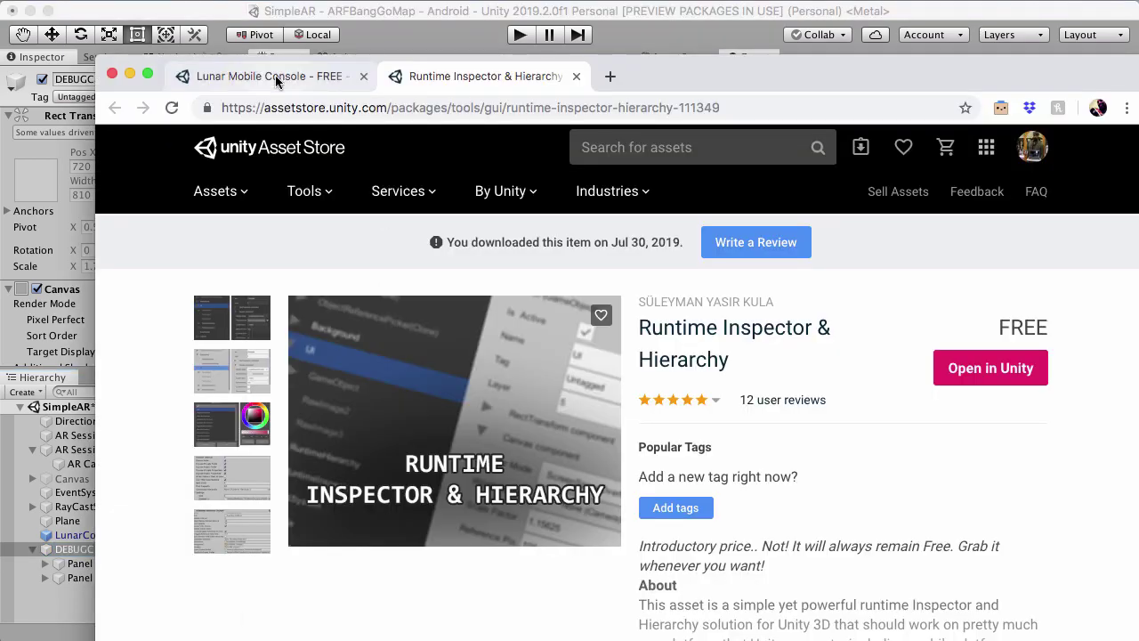
click(274, 75)
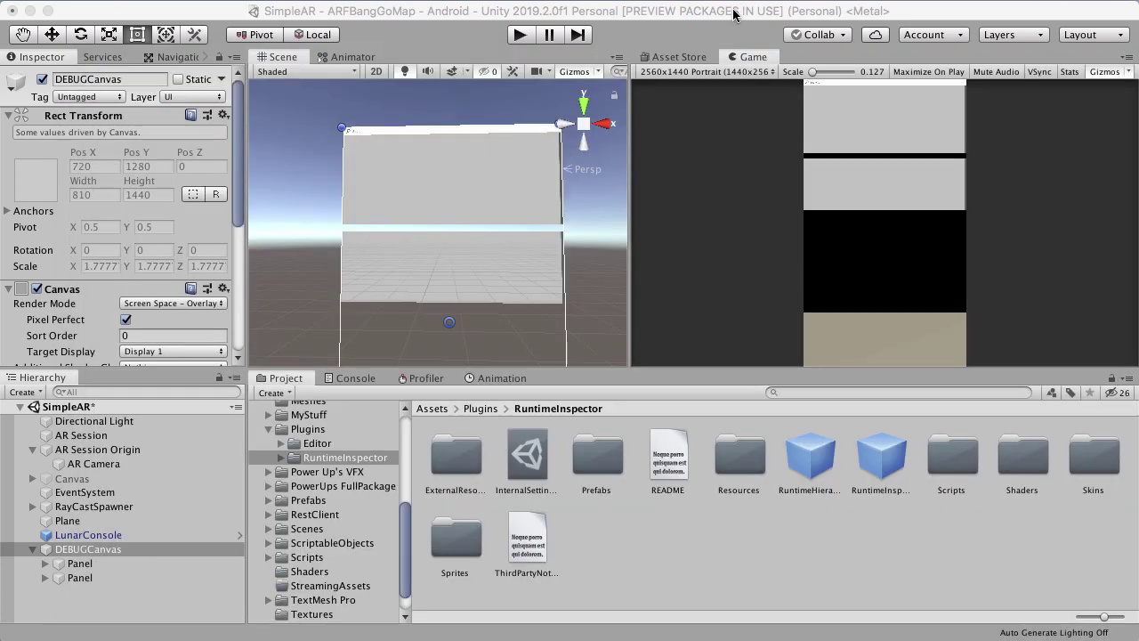
Switch back to the Unity editor, show the editor's Console, and collapse DEBUGCanvas in the scene hierarchy.
key(super+Tab)
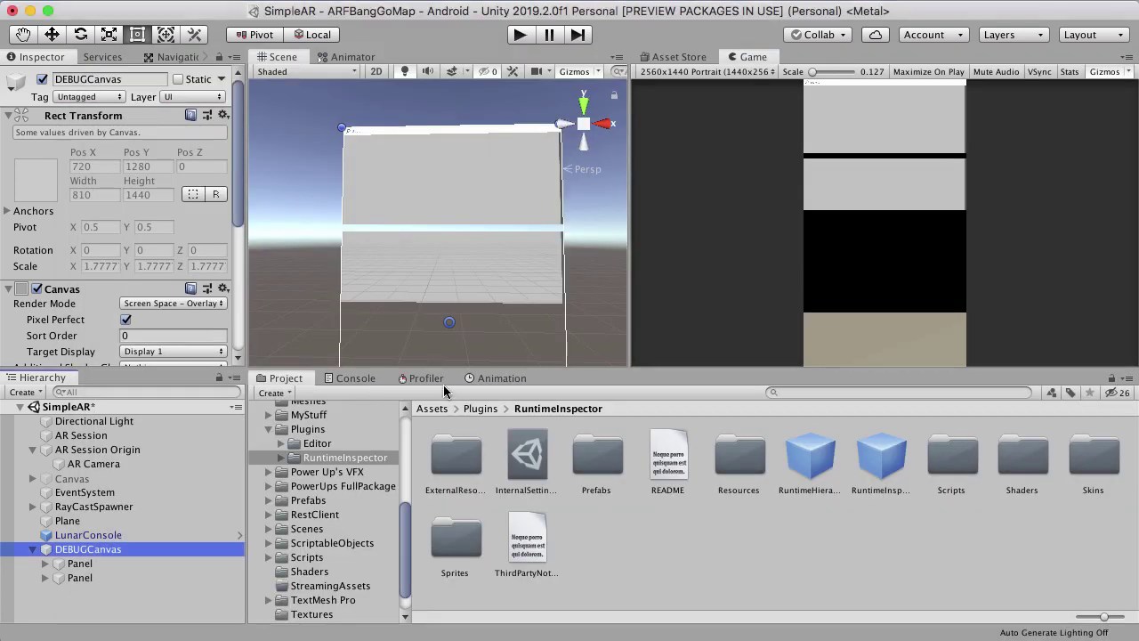
click(338, 381)
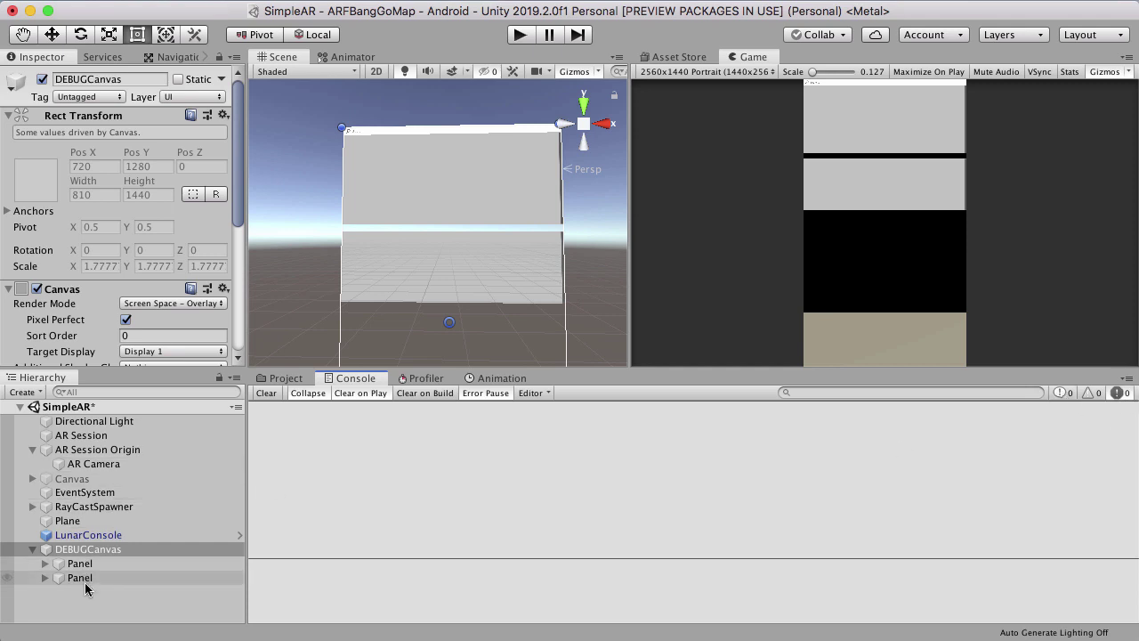
click(33, 549)
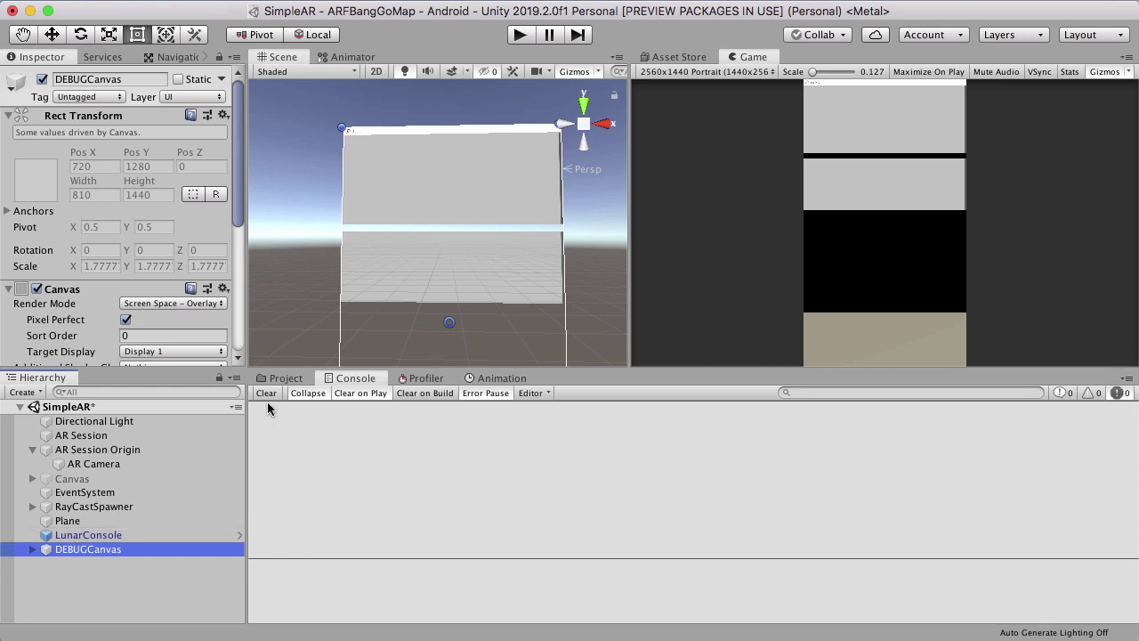
Open the Scripts folder inside the project's LunarConsole assets to show the LunarConsole prefab.
click(285, 378)
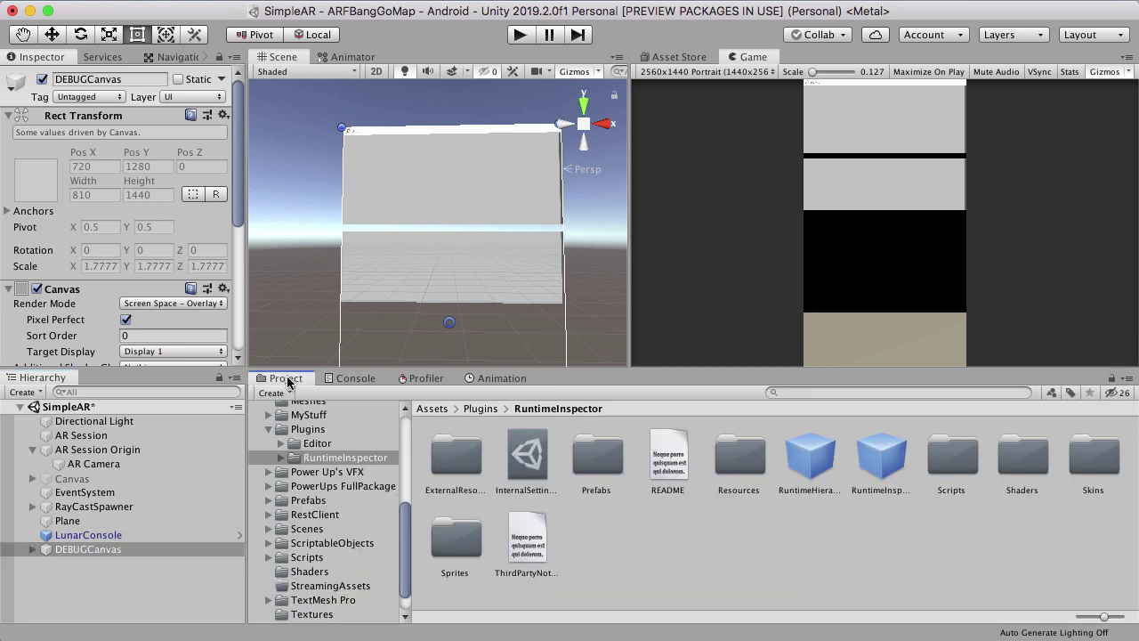
scroll(267, 471, down, 1)
scroll(338, 445, up, 4)
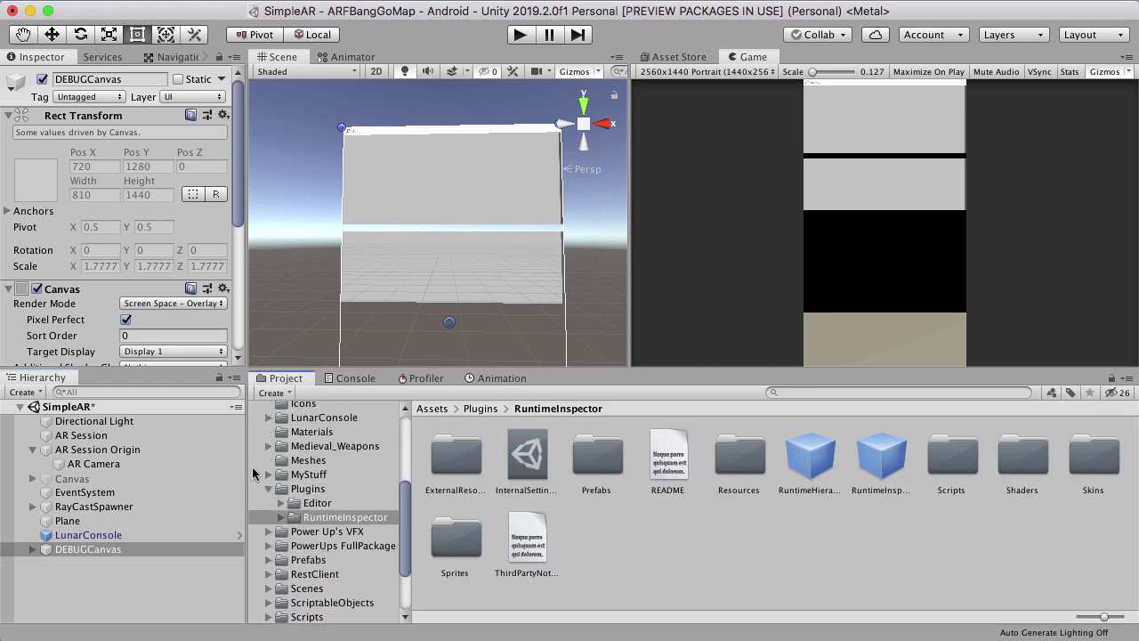
click(323, 433)
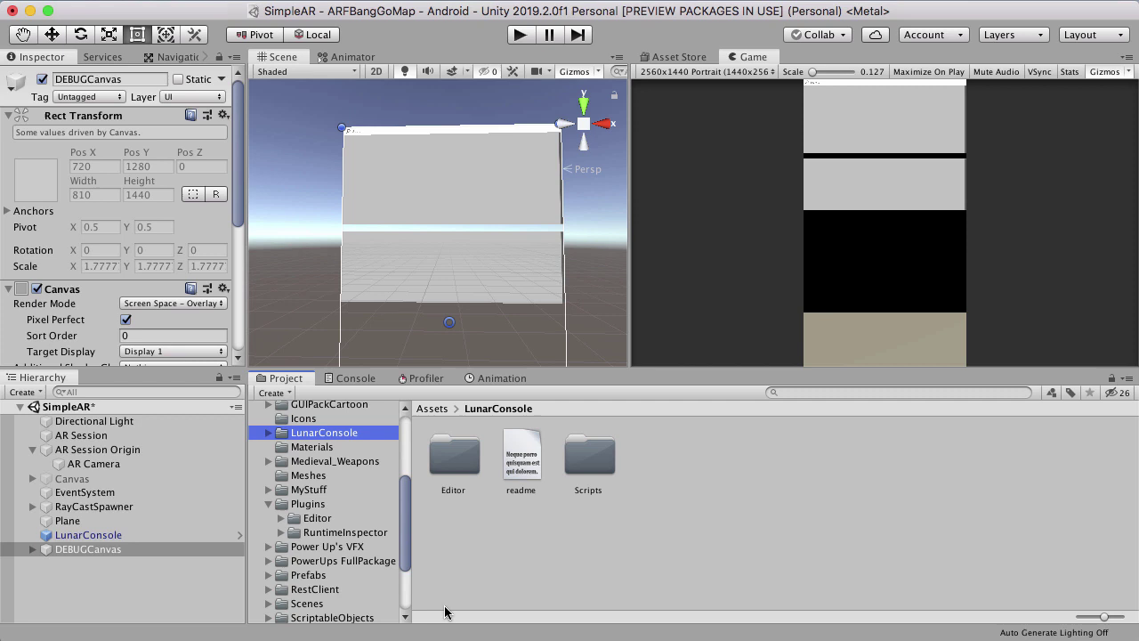
click(586, 454)
double_click(585, 454)
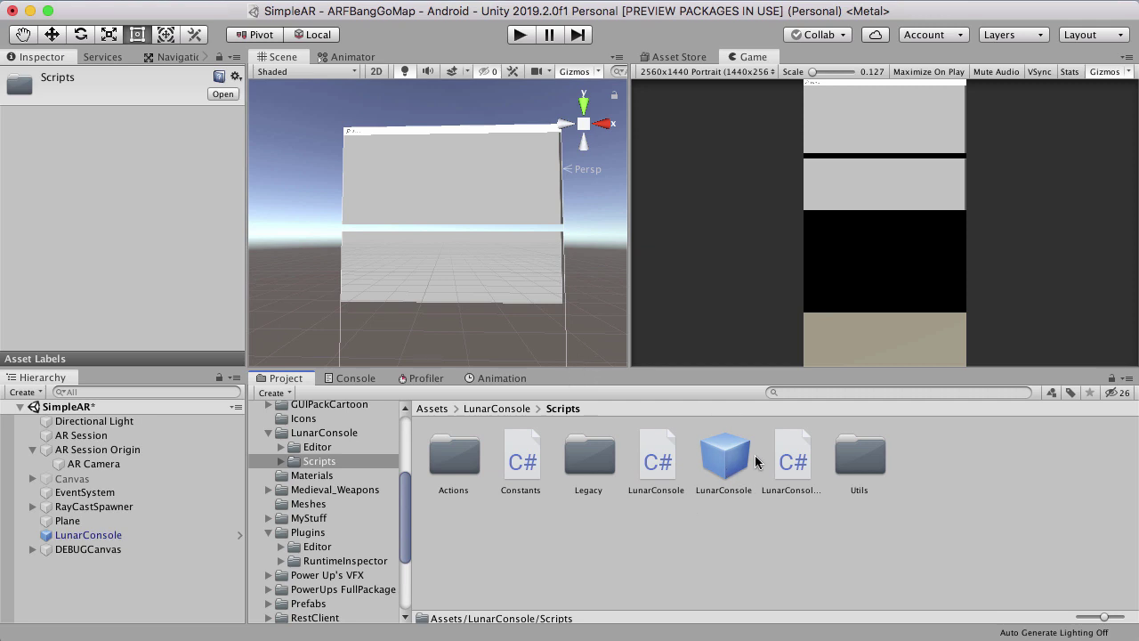
Expand the Lunar Console script settings on the scene's LunarConsole object and choose Swipe Down as the Gesture.
click(113, 534)
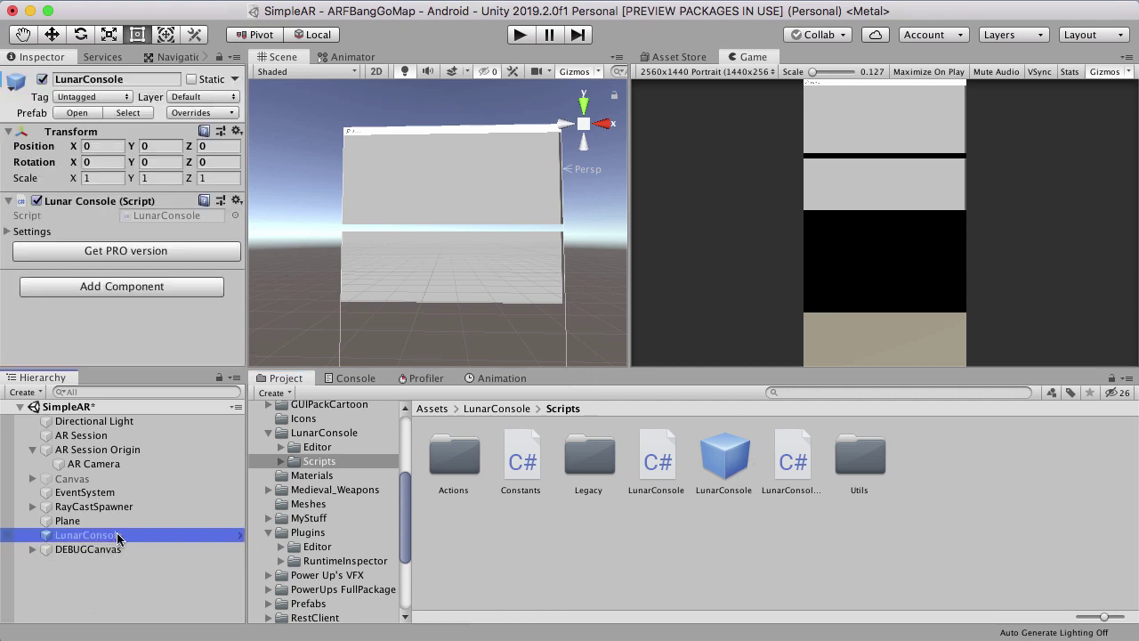
click(7, 231)
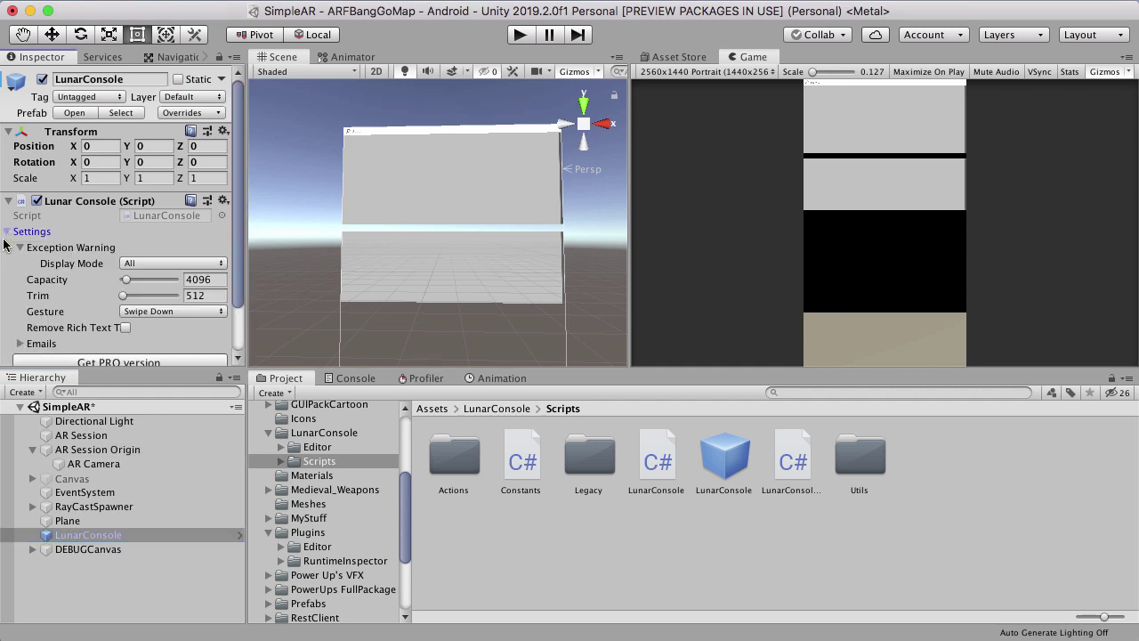
scroll(44, 257, down, 2)
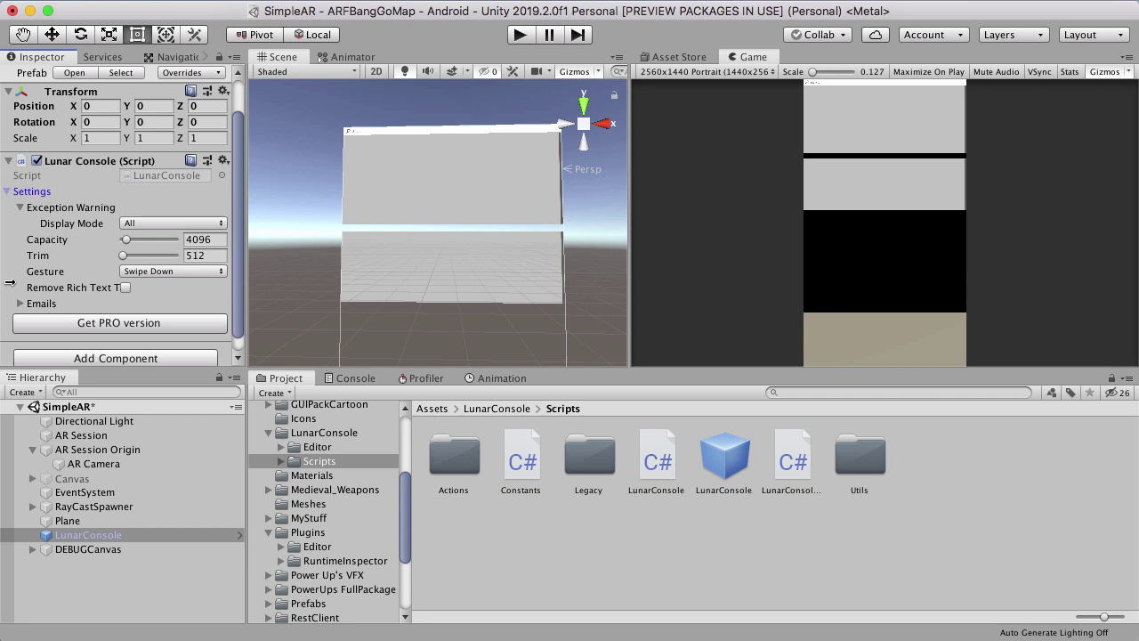
click(178, 271)
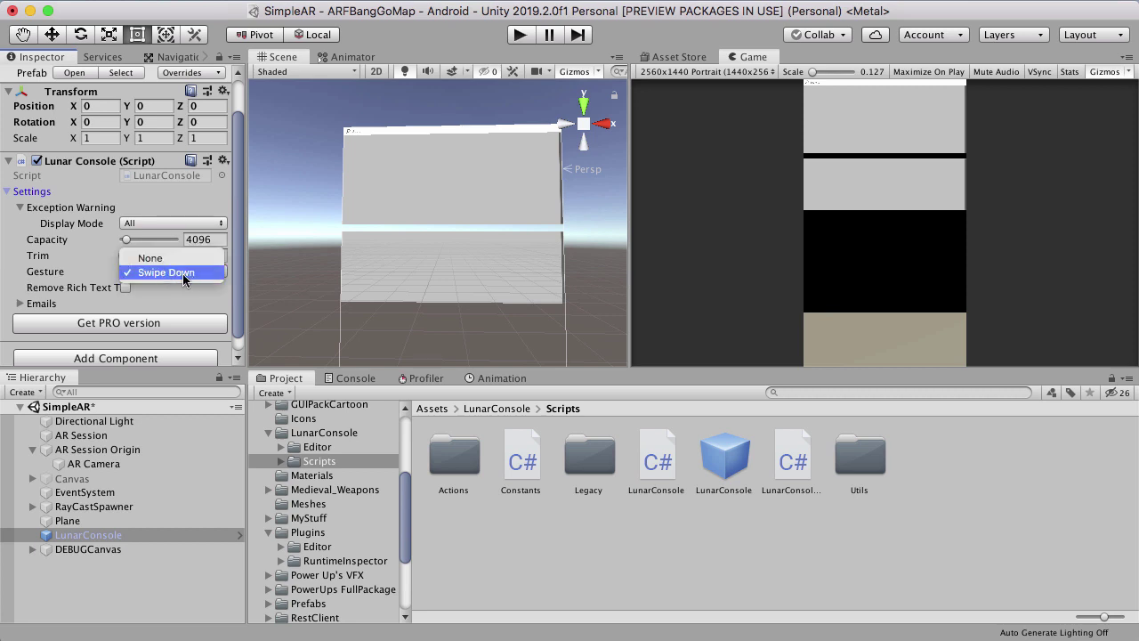
click(179, 271)
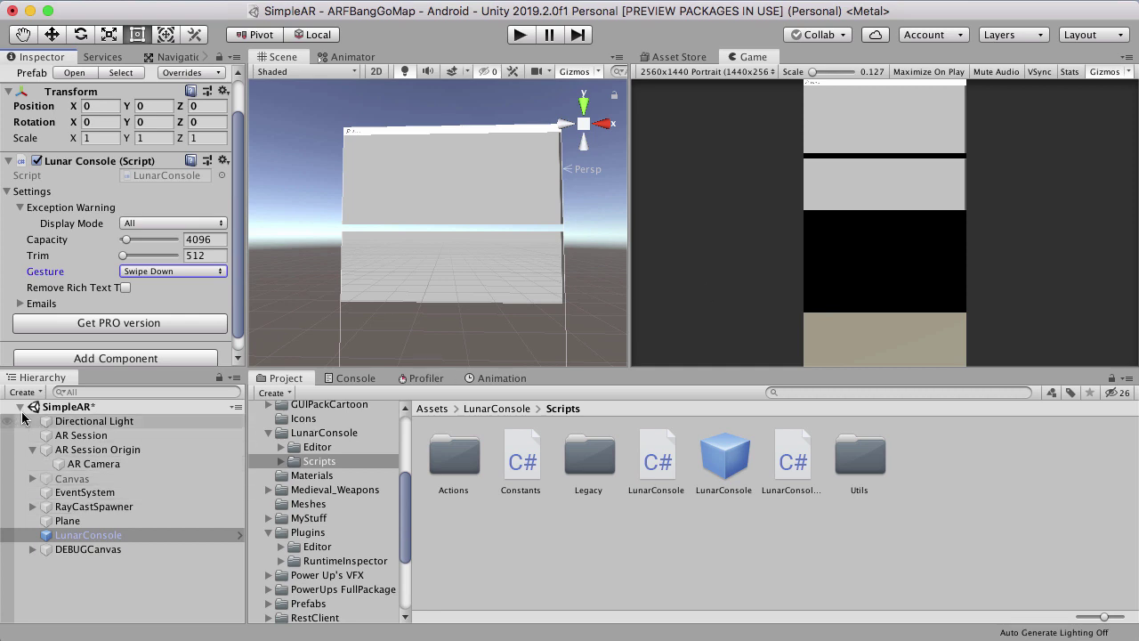
Save the SimpleAR scene.
click(57, 408)
right_click(59, 409)
click(73, 438)
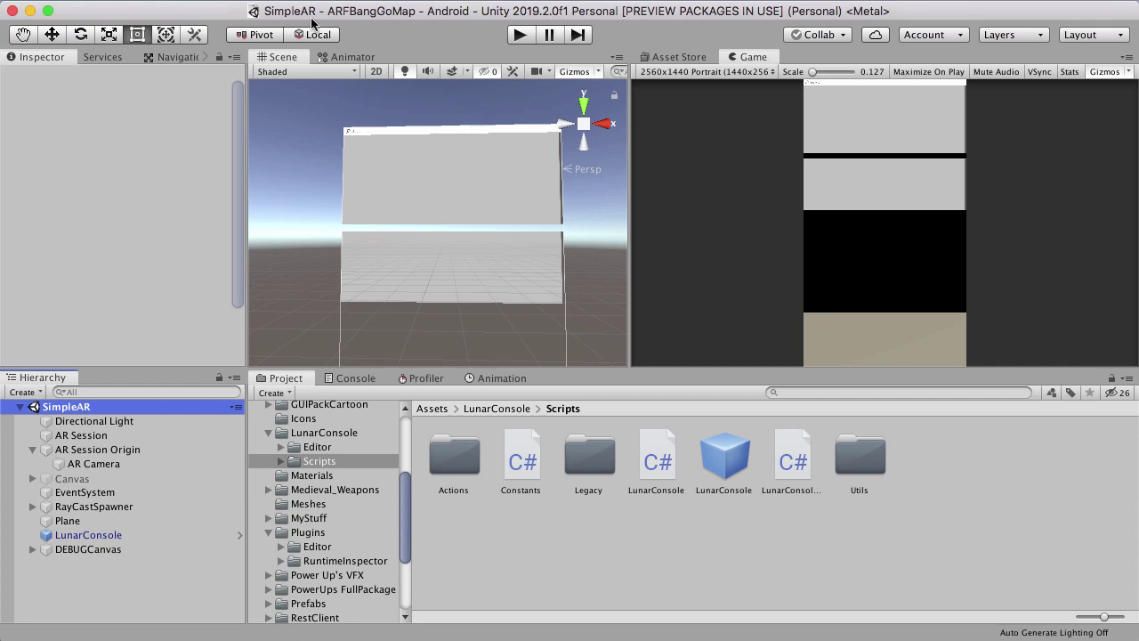
Open the Package Manager to view the project's packages, including AR Foundation, and close it again.
click(430, 1)
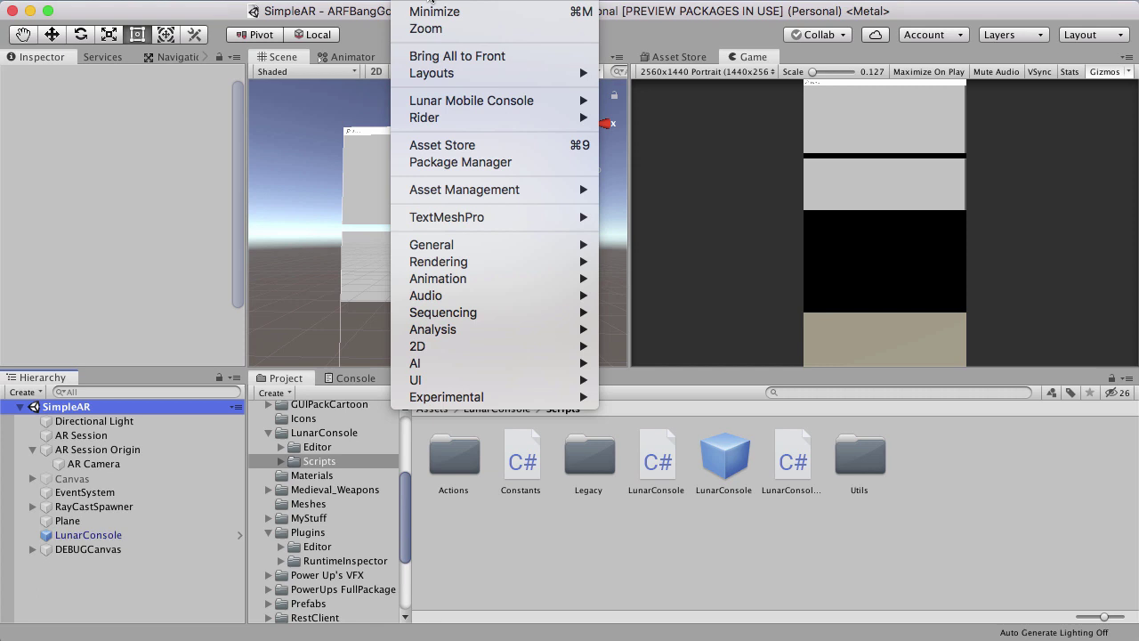
click(462, 162)
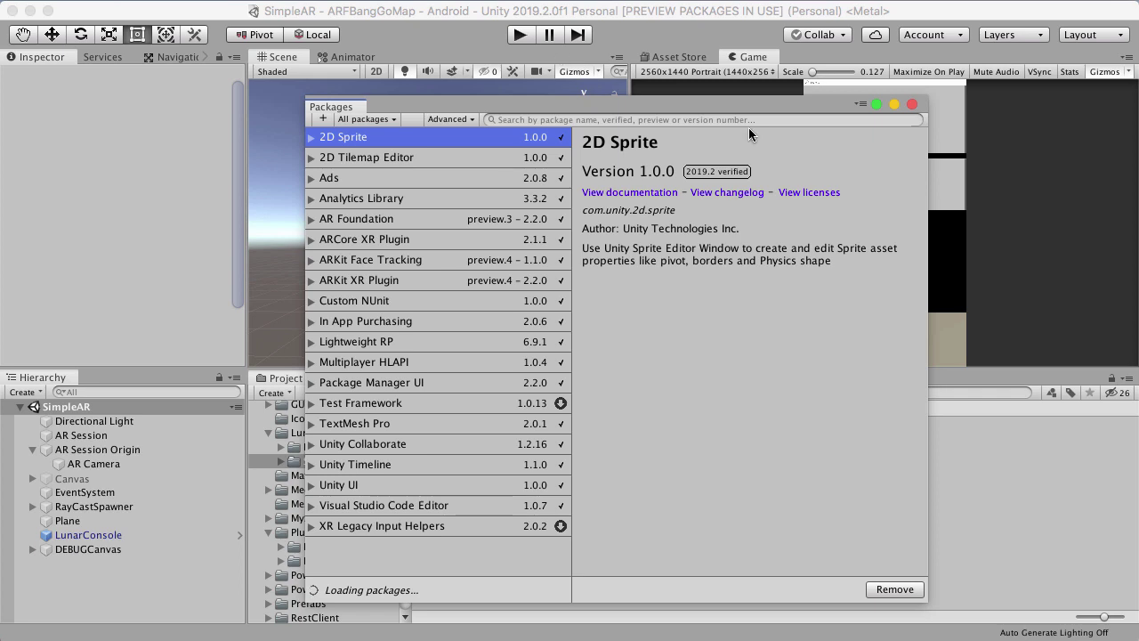
click(911, 105)
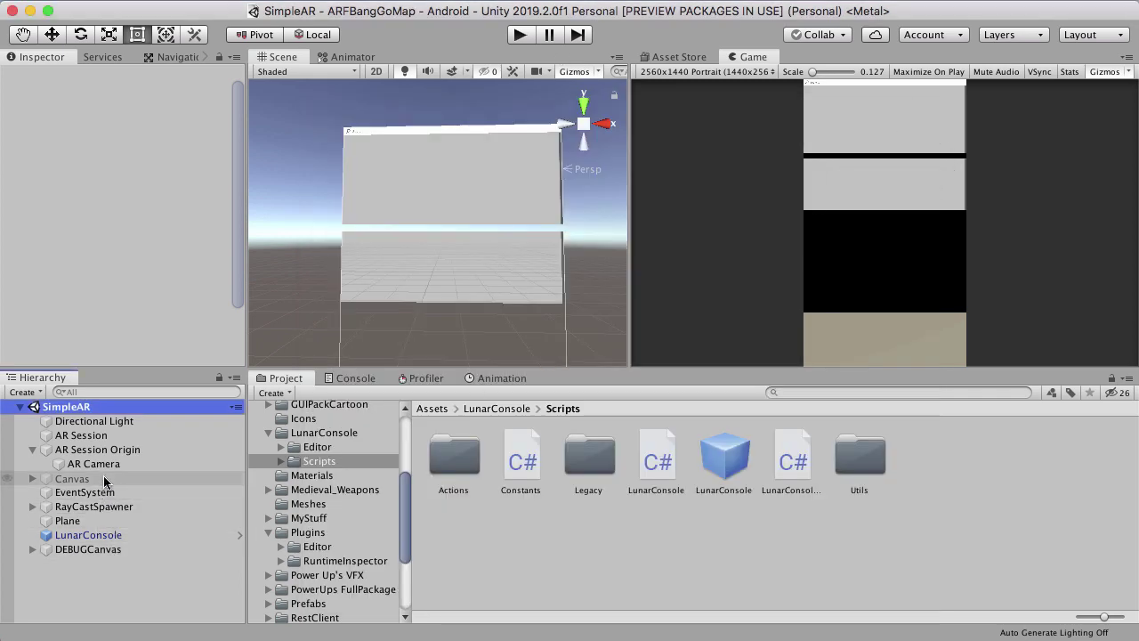
Collapse AR Session Origin, then toggle the Development Build option in the Android build settings and close them.
click(32, 452)
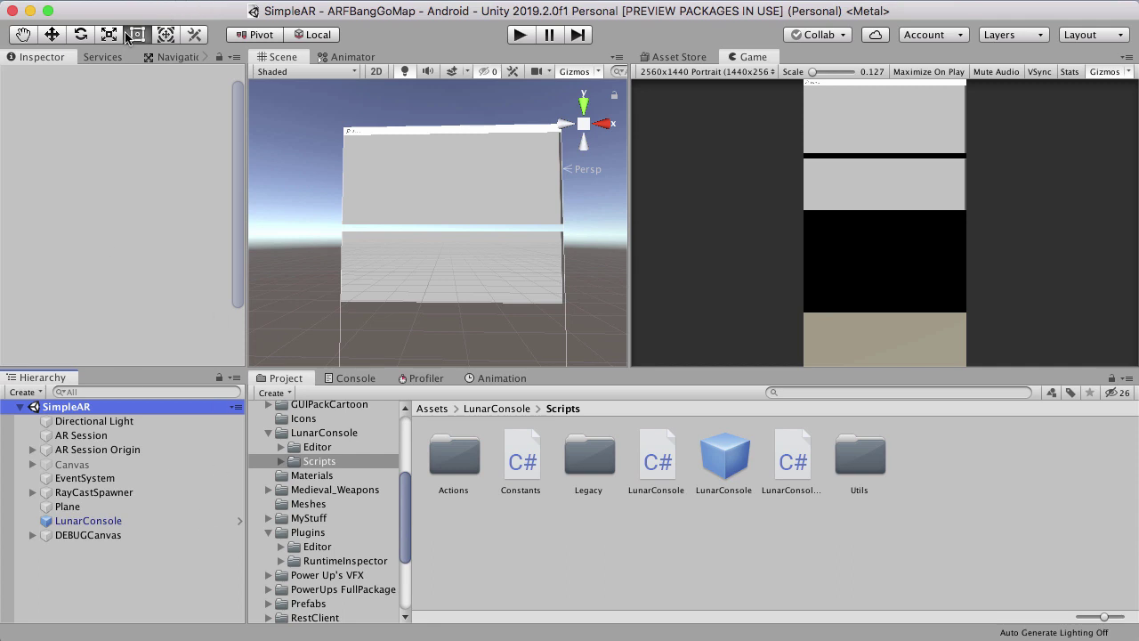
click(113, 2)
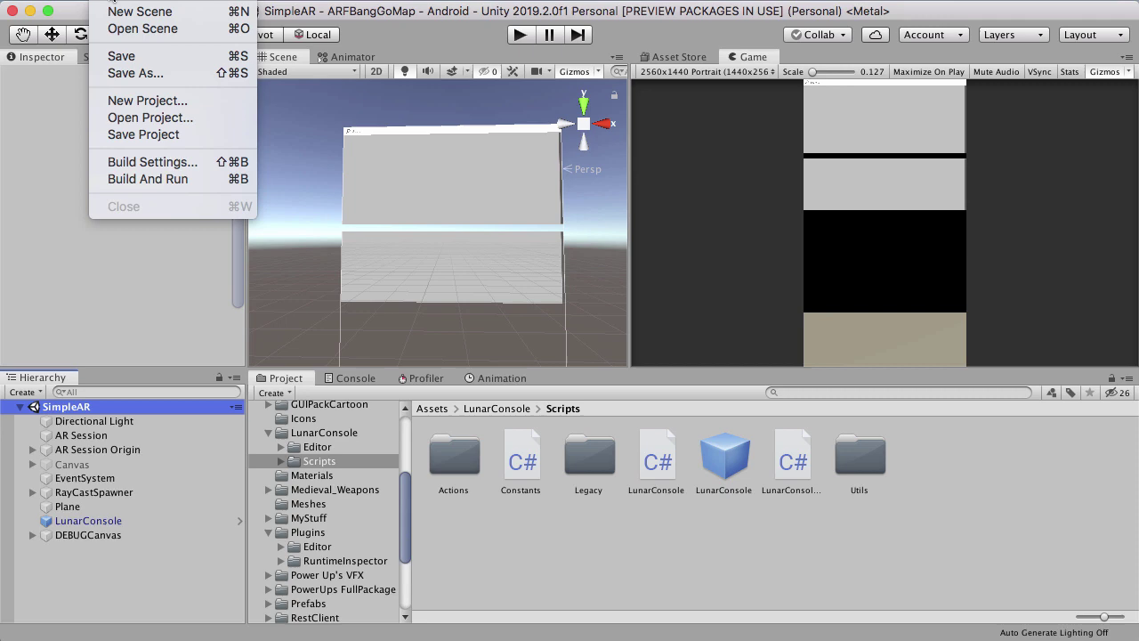
click(217, 161)
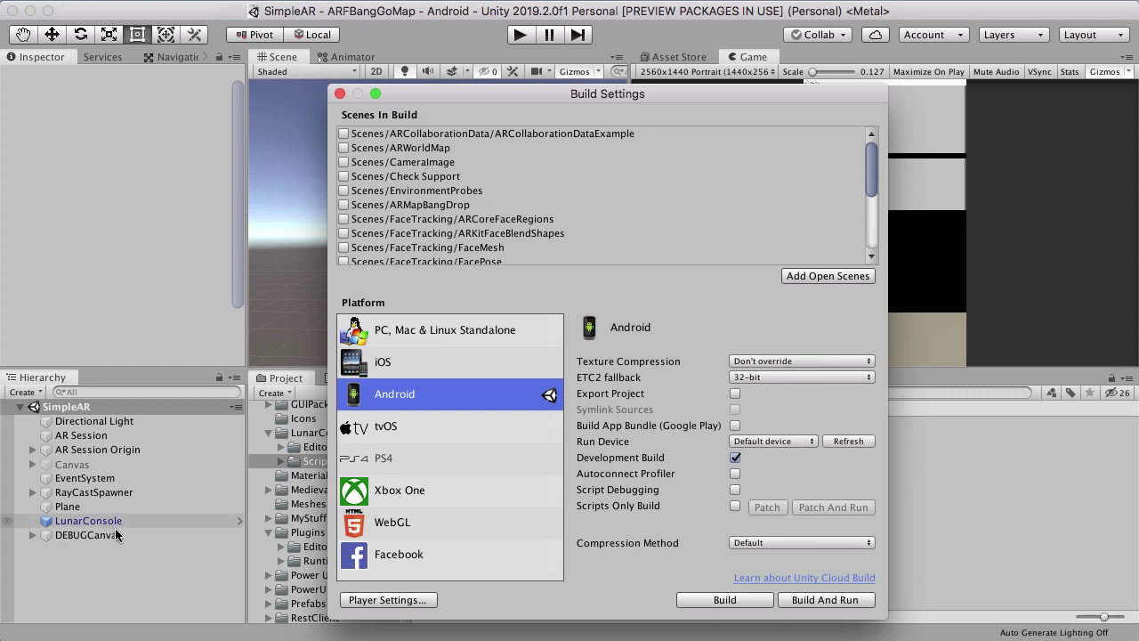
click(735, 456)
click(339, 94)
Review the LunarConsole object in the scene and the components of the RuntimeHierarchy prefab.
click(120, 520)
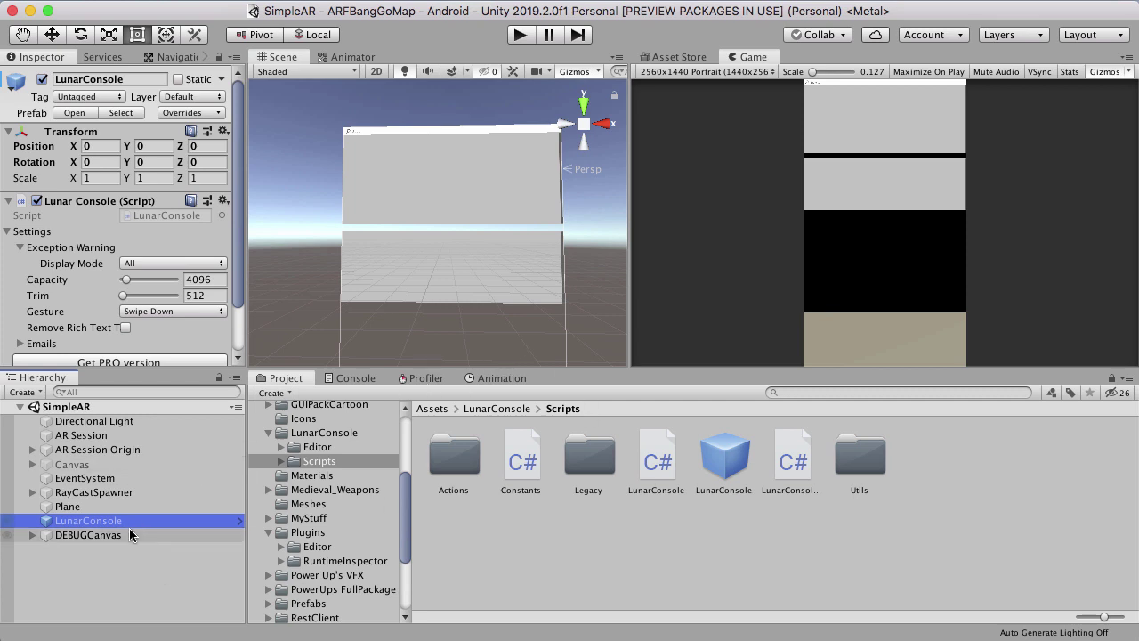
click(340, 379)
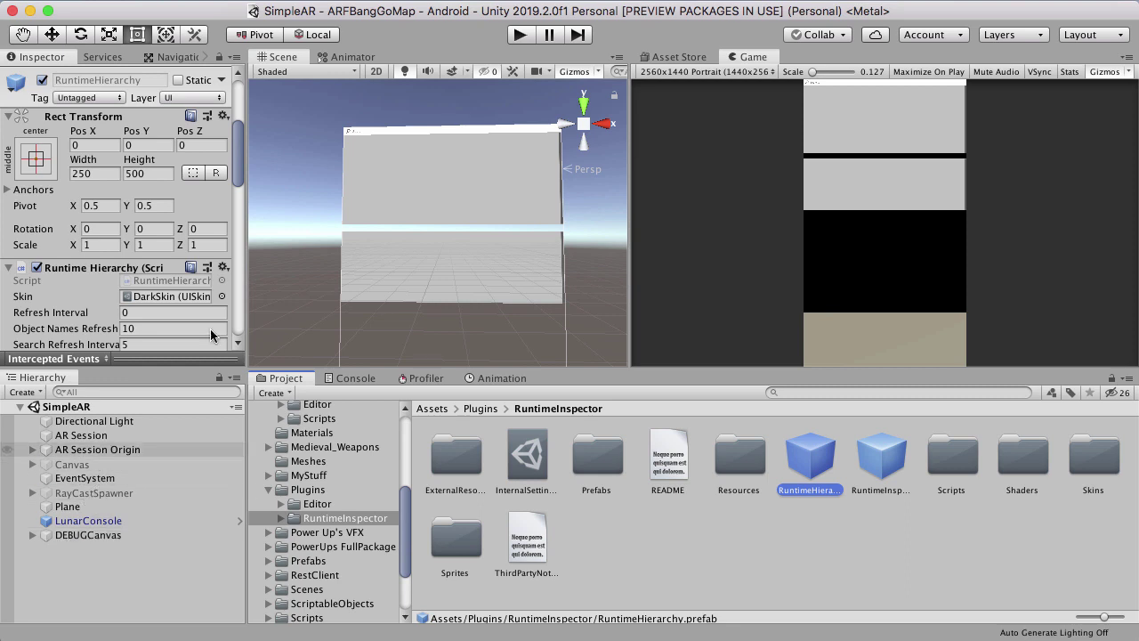
scroll(125, 174, down, 10)
scroll(124, 174, up, 4)
Open AR Session Origin's PlaceOnPlane script in Visual Studio, highlight the Debug.Log("DEBUG CHECK") line, and return to Unity.
click(142, 450)
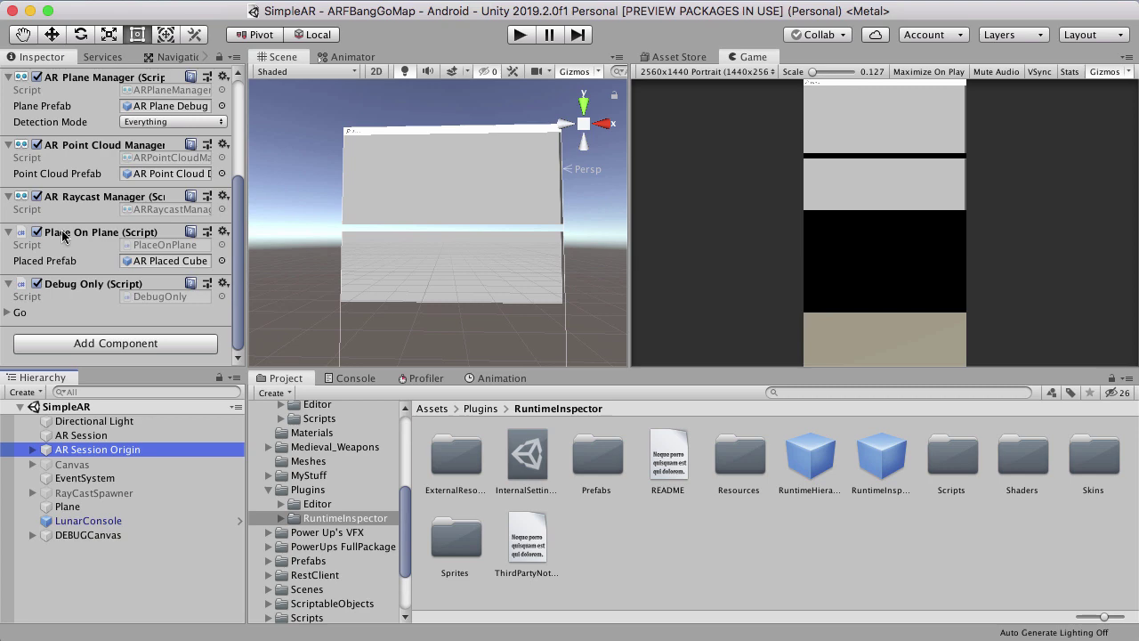
double_click(152, 244)
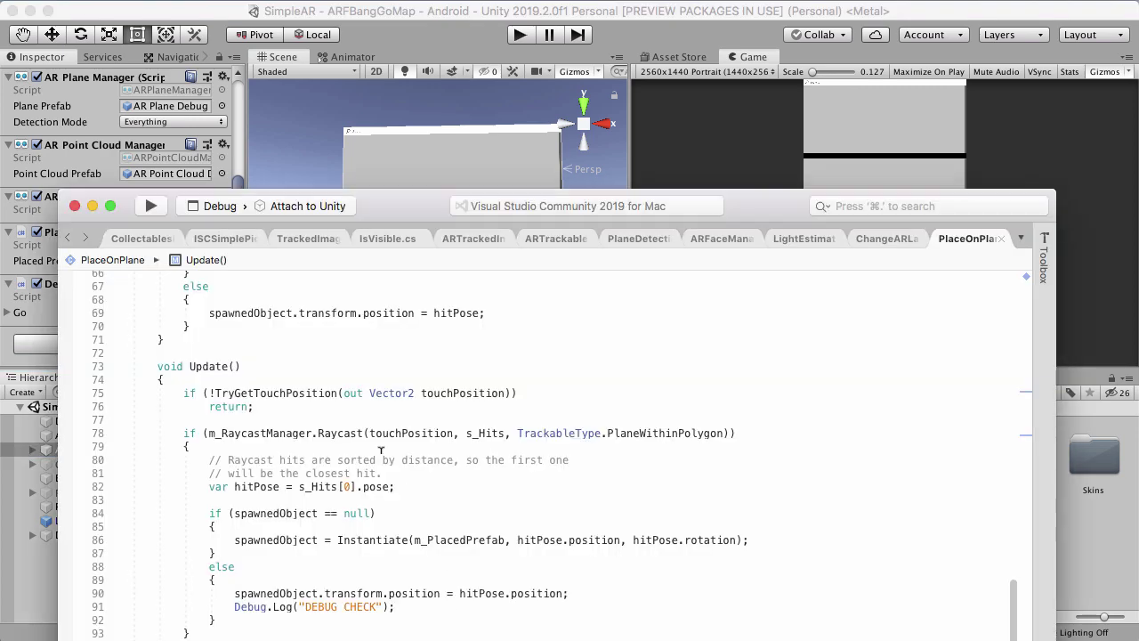
drag(750, 211, 762, 162)
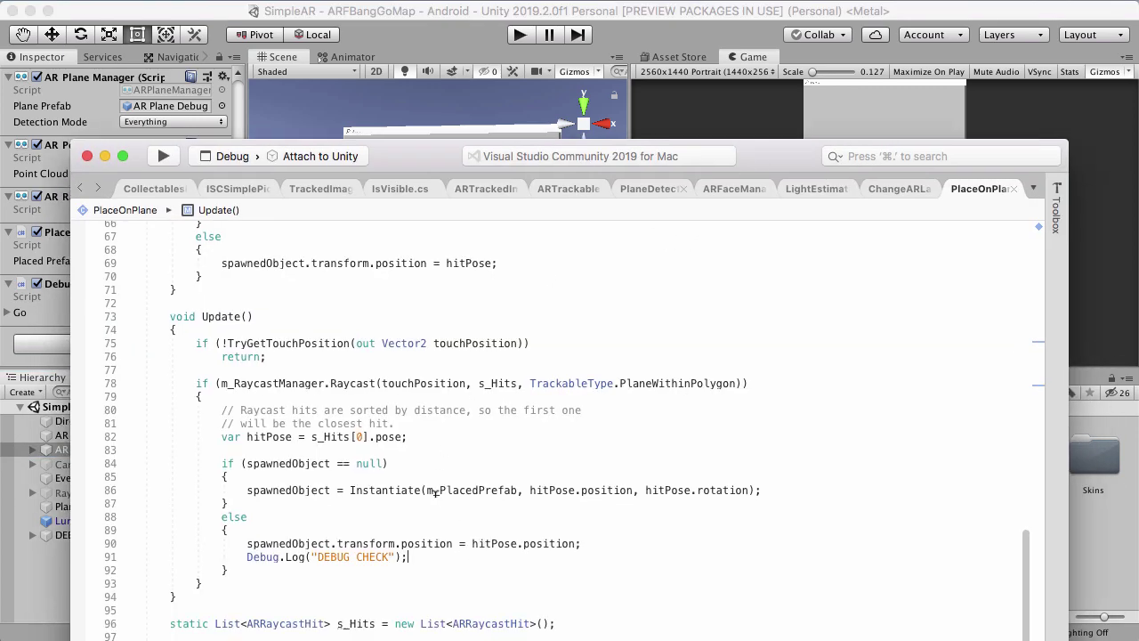
drag(409, 557, 245, 553)
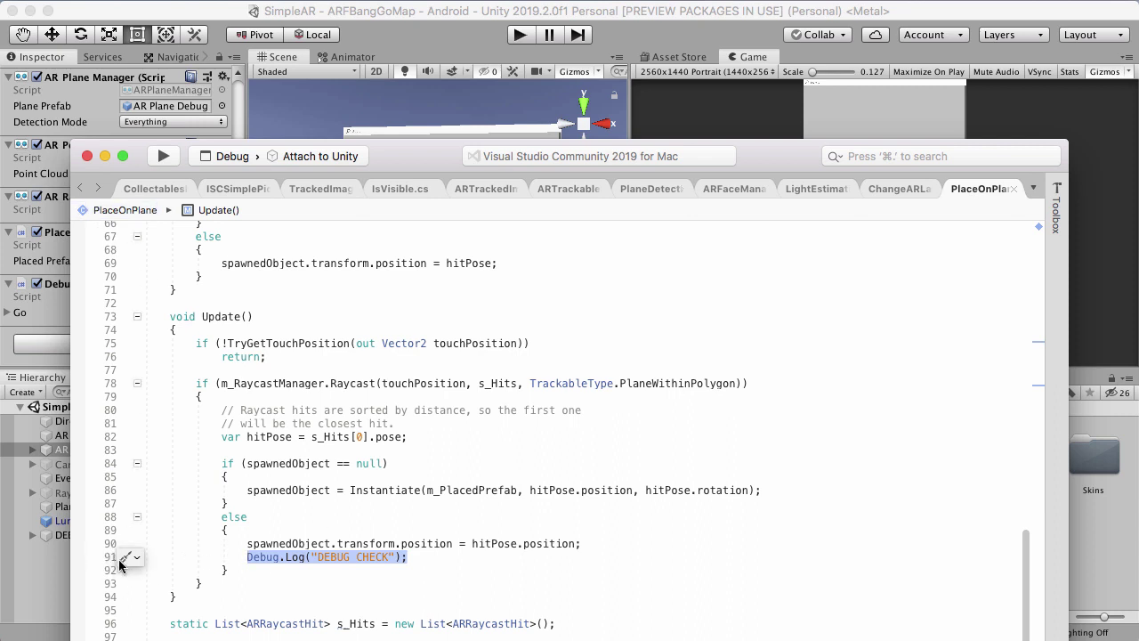
click(443, 567)
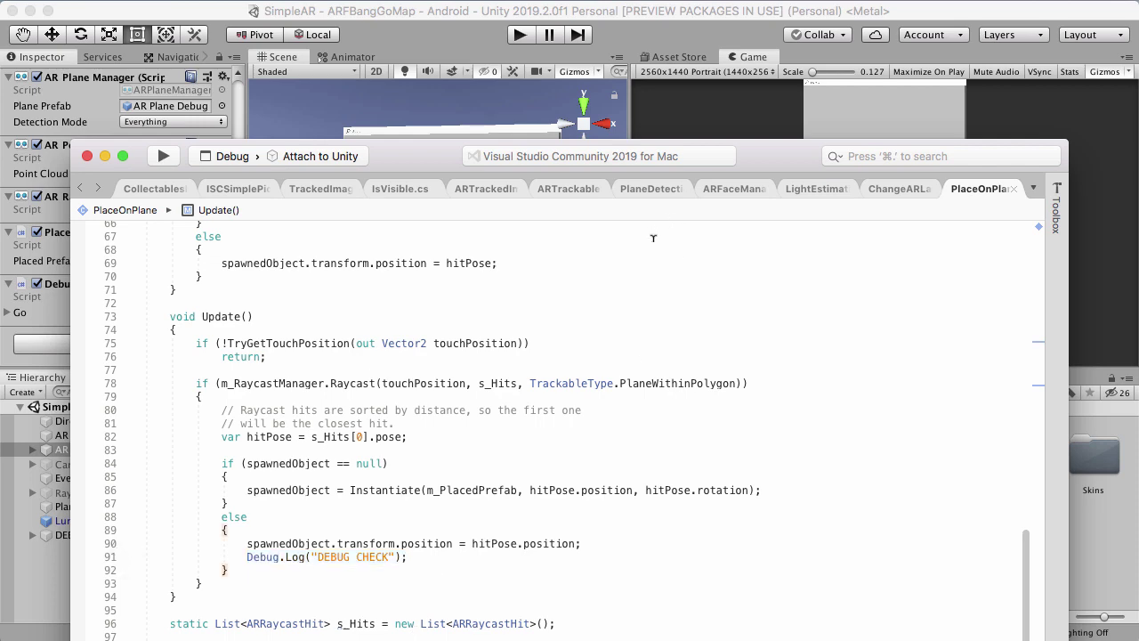
click(729, 12)
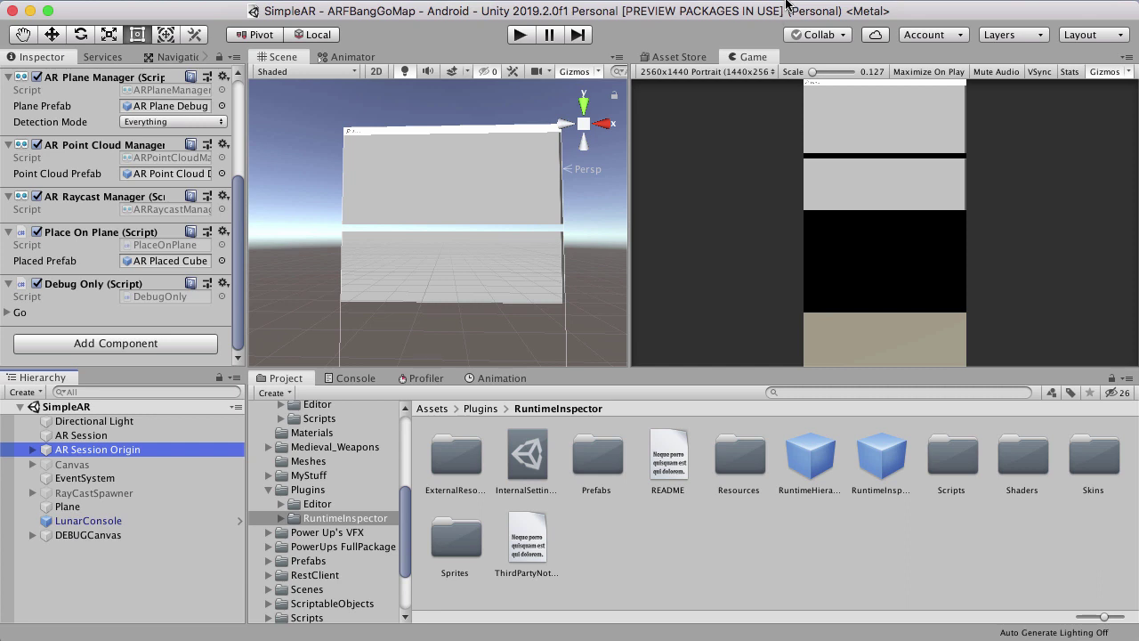
Open the RuntimeHierarchy prefab from the RuntimeInspector plugin folder for editing and look through its root components.
click(816, 460)
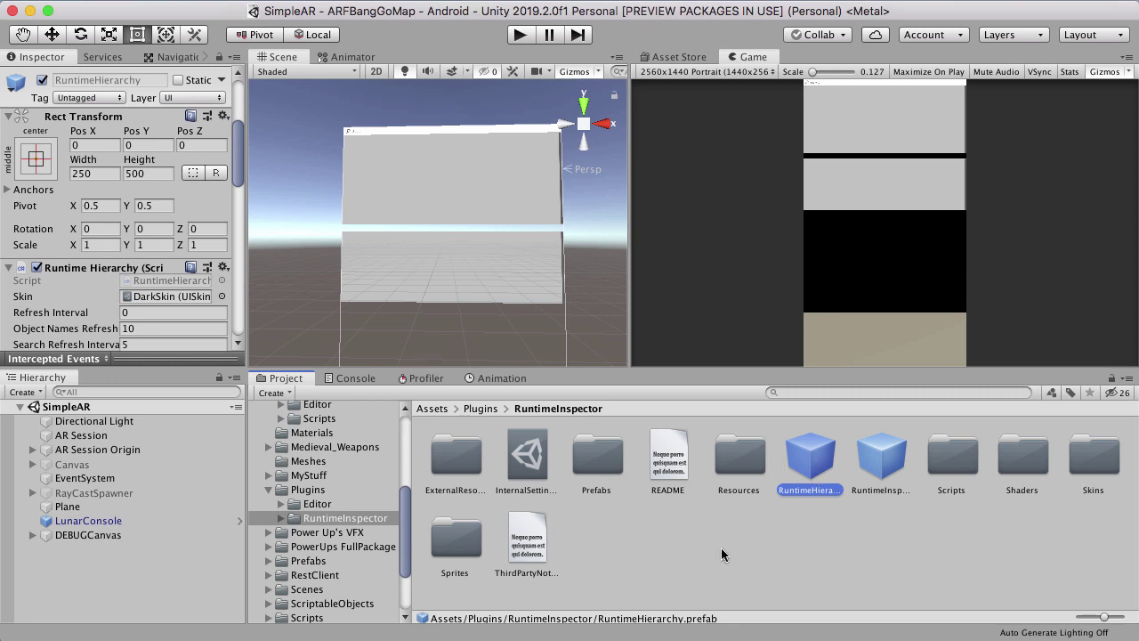
click(890, 476)
click(830, 464)
scroll(168, 218, down, 5)
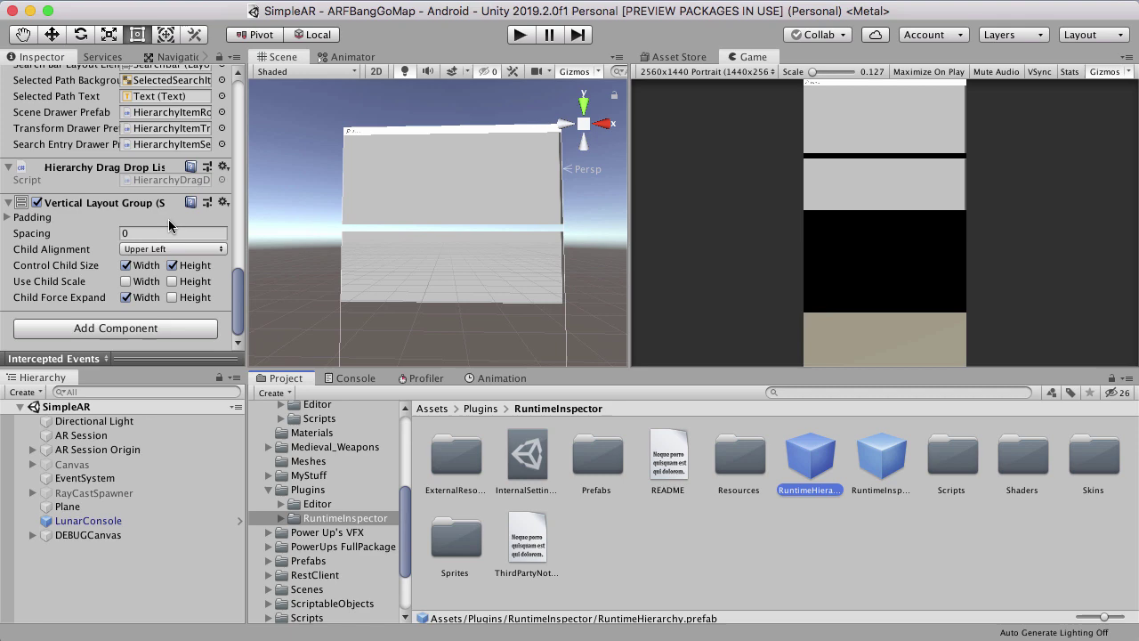
scroll(169, 225, up, 10)
click(134, 124)
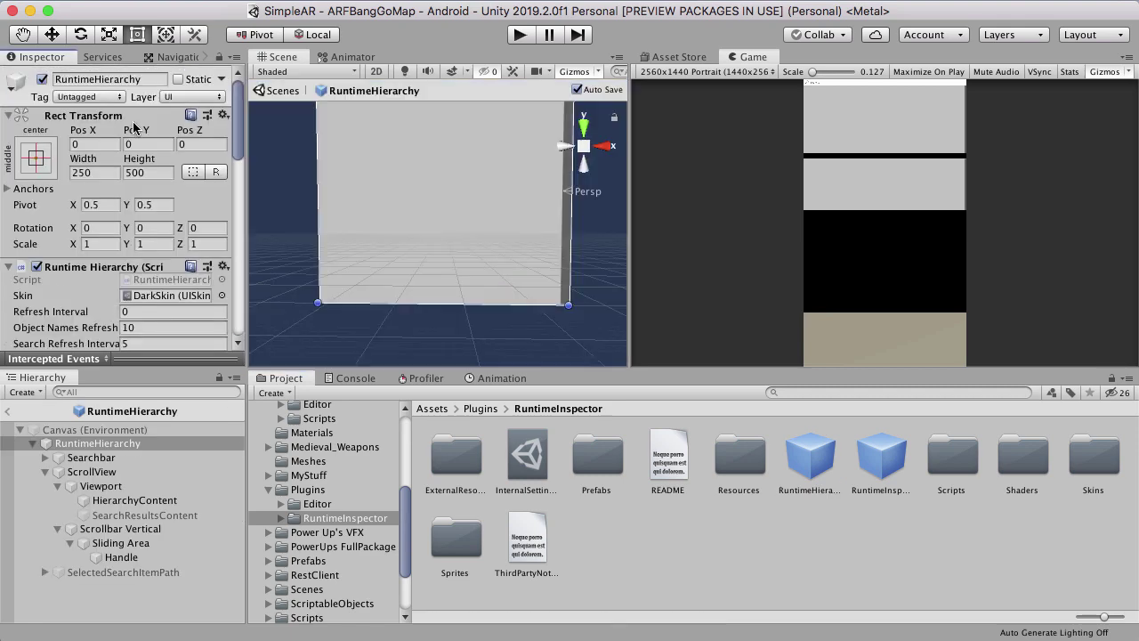
scroll(136, 148, down, 8)
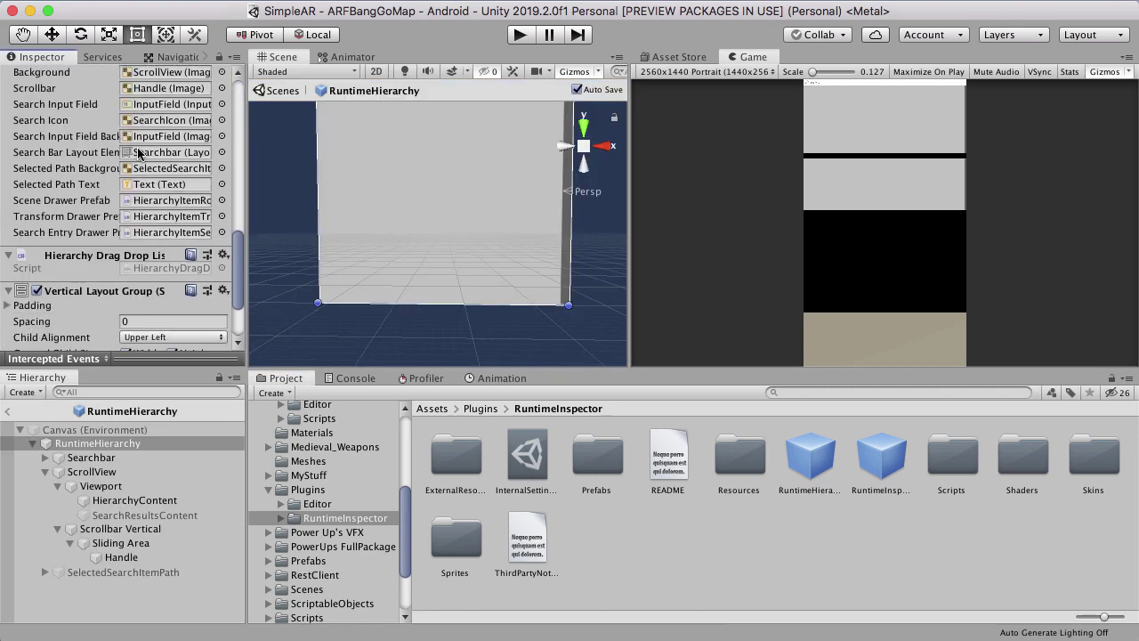
Examine the components of the prefab's Searchbar, ScrollView, Viewport, HierarchyContent, Sliding Area and Handle objects.
click(93, 457)
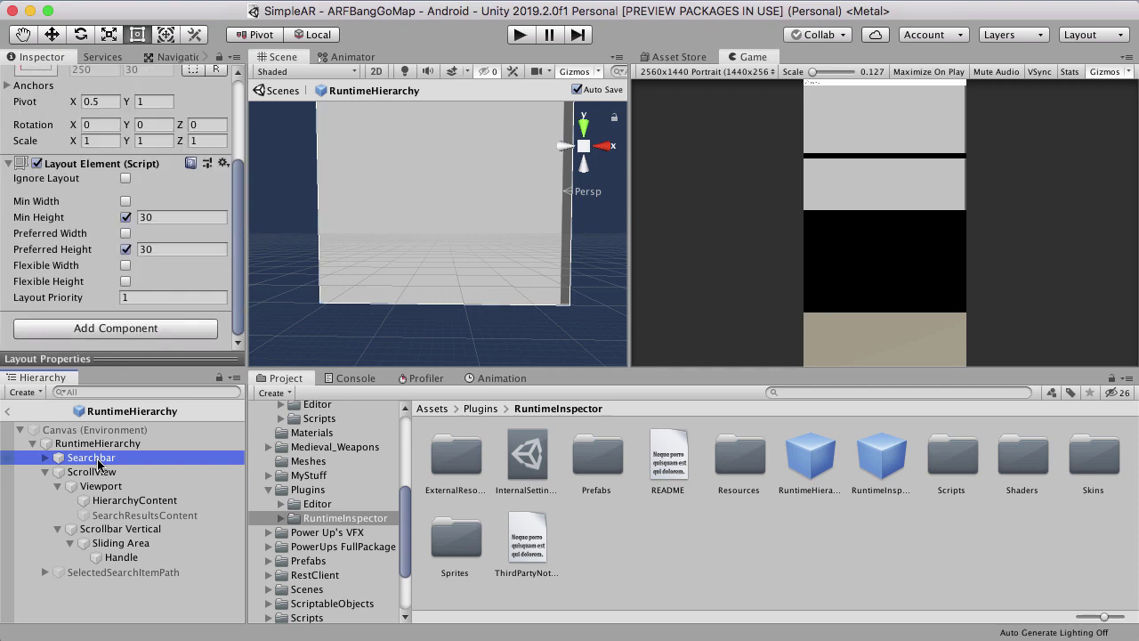
click(94, 471)
click(100, 486)
click(116, 501)
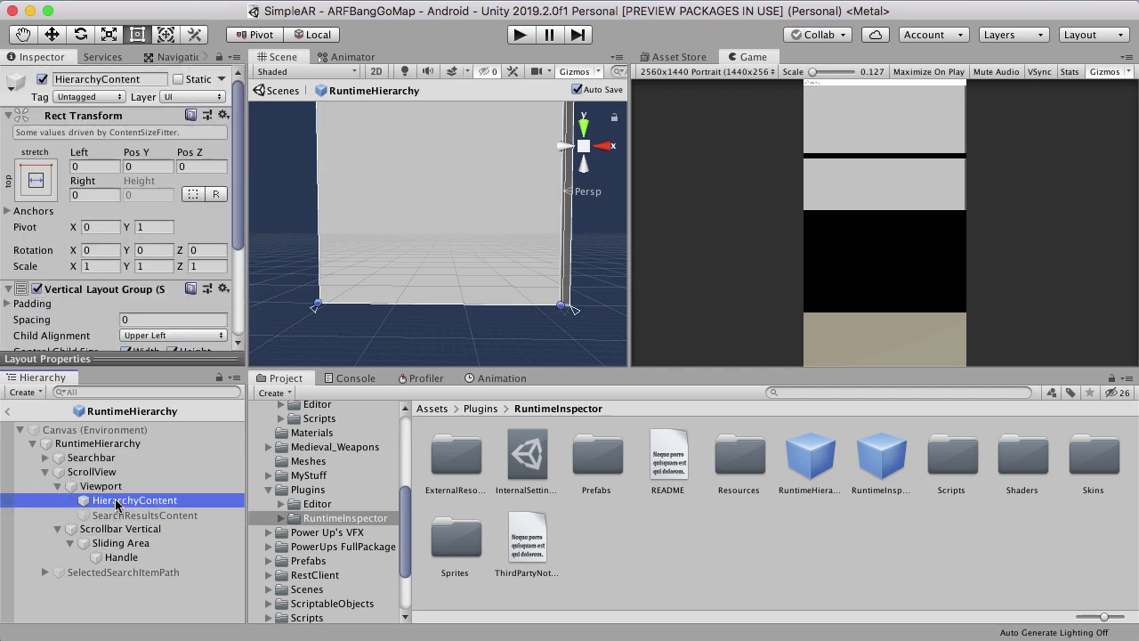
scroll(138, 182, down, 5)
click(115, 542)
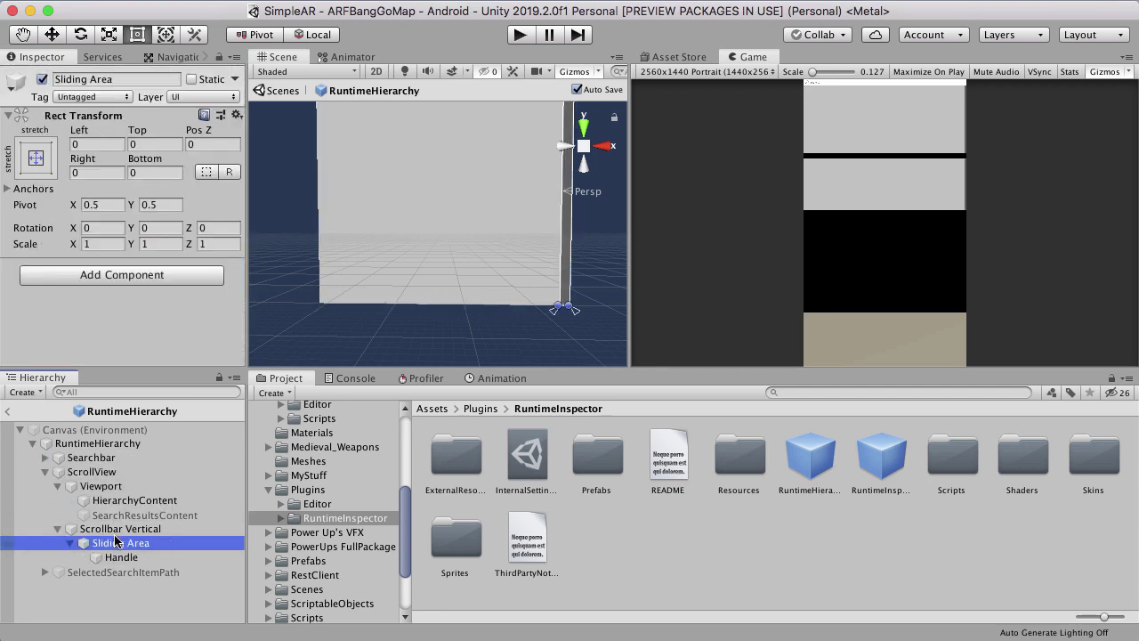
click(115, 556)
scroll(165, 243, down, 4)
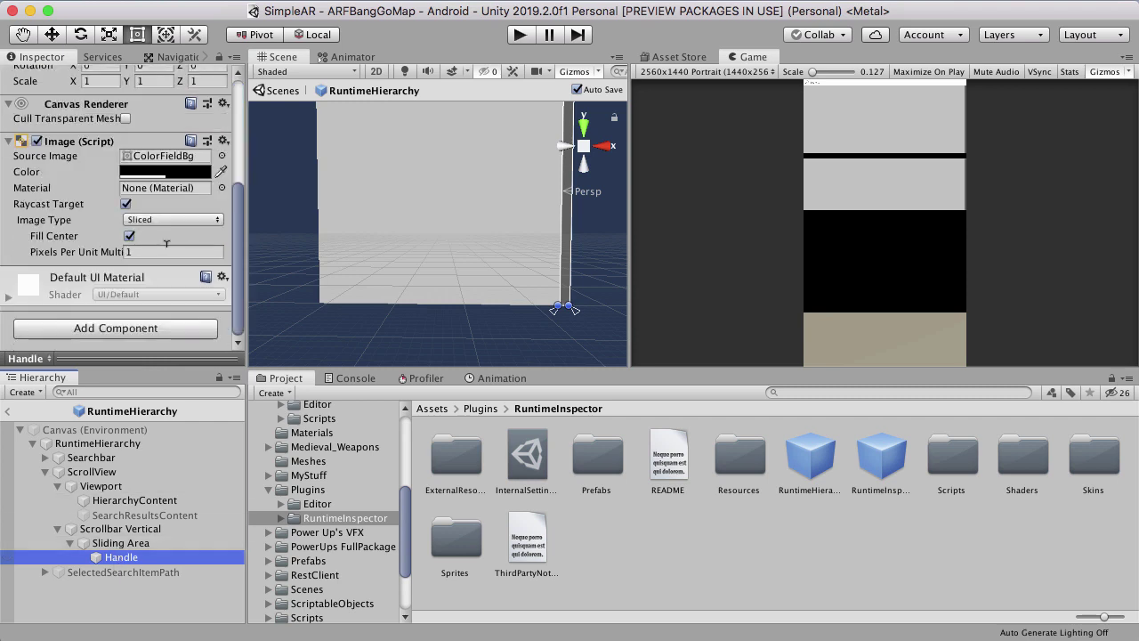
Review the components of the prefab's Sliding Area and Scrollbar Vertical objects.
click(121, 543)
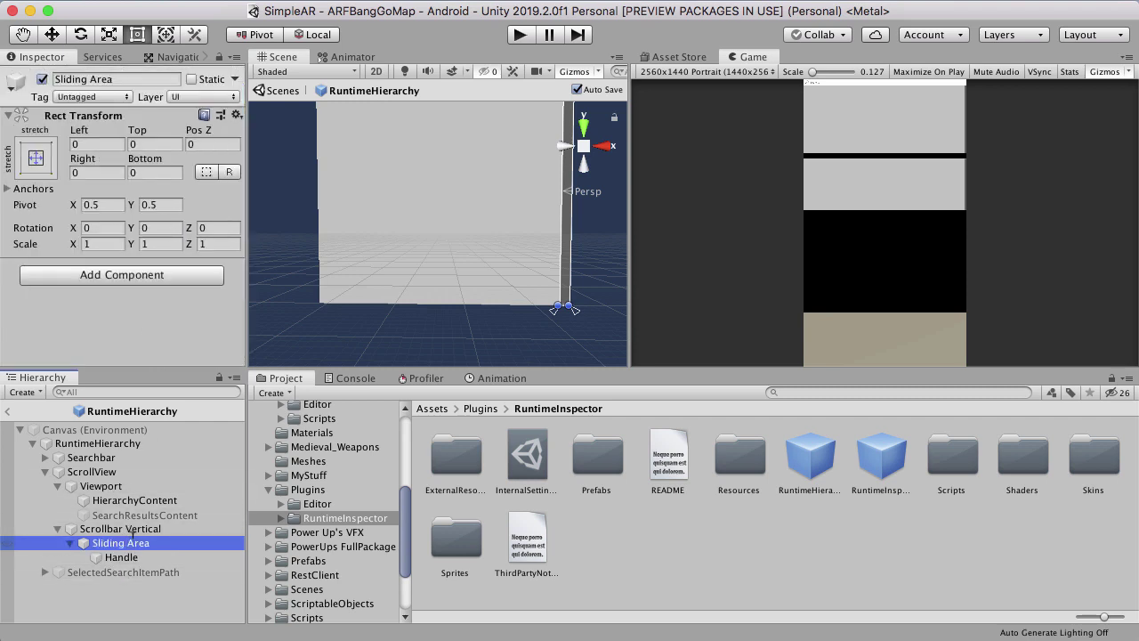
click(124, 528)
scroll(169, 247, down, 6)
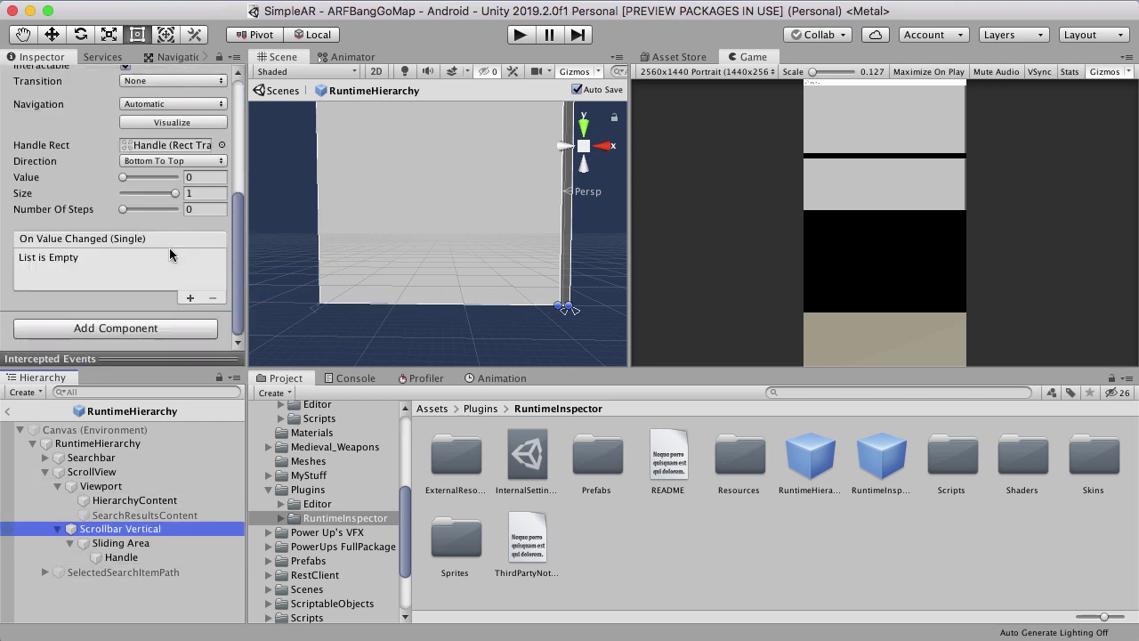
Enable Best Fit on the Text object under SelectedSearchItemPath in the RuntimeHierarchy prefab.
click(127, 571)
click(45, 572)
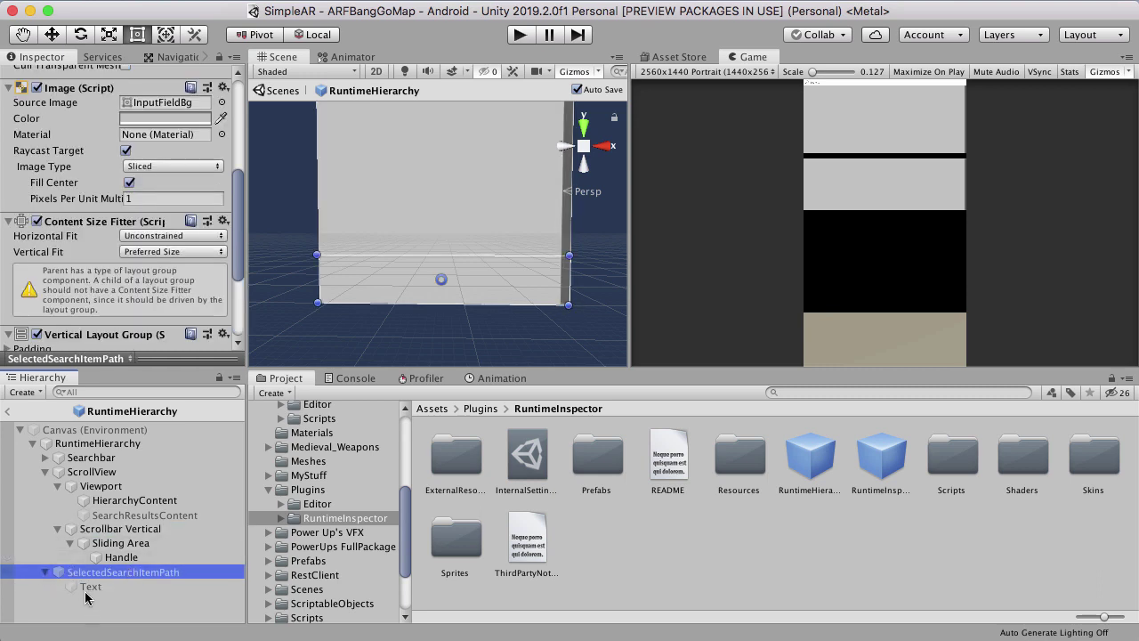
click(98, 586)
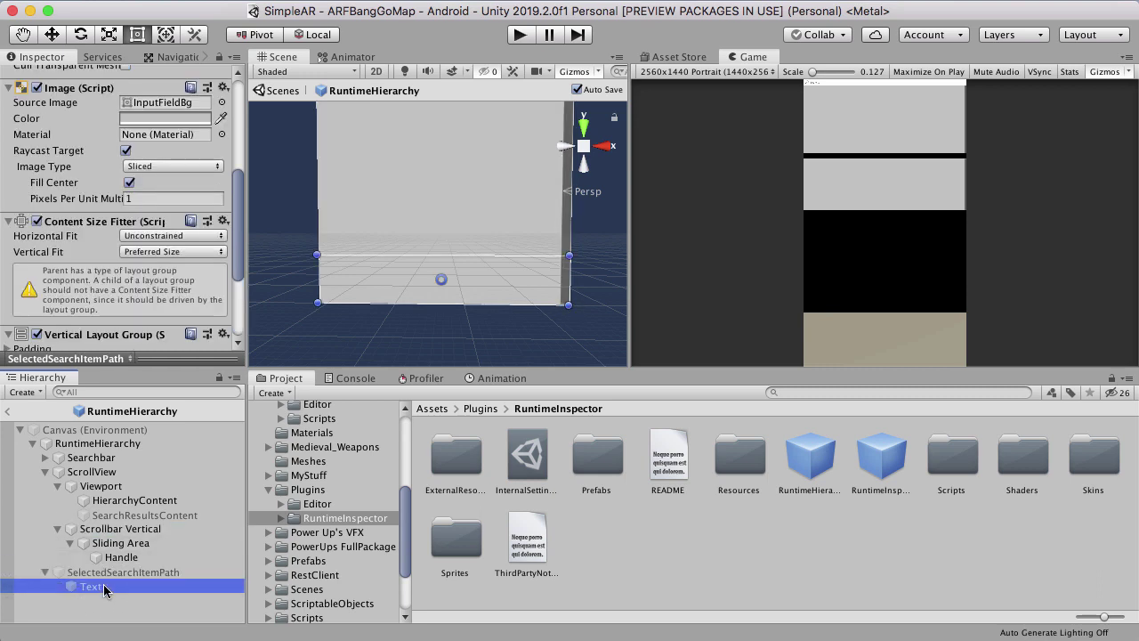
scroll(107, 293, down, 5)
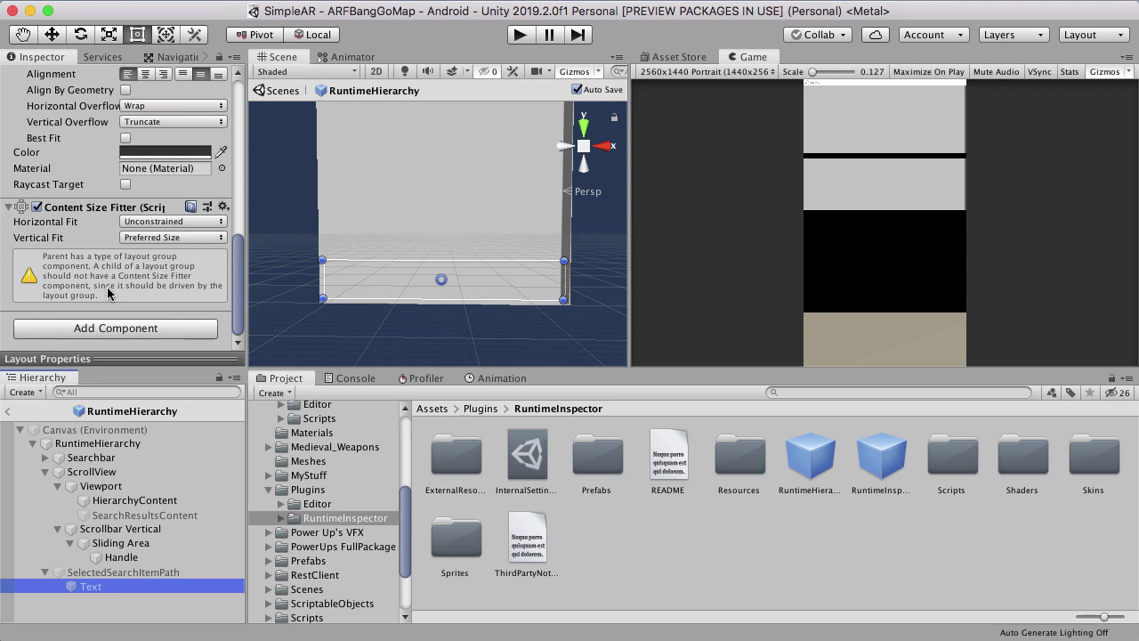
scroll(108, 294, up, 5)
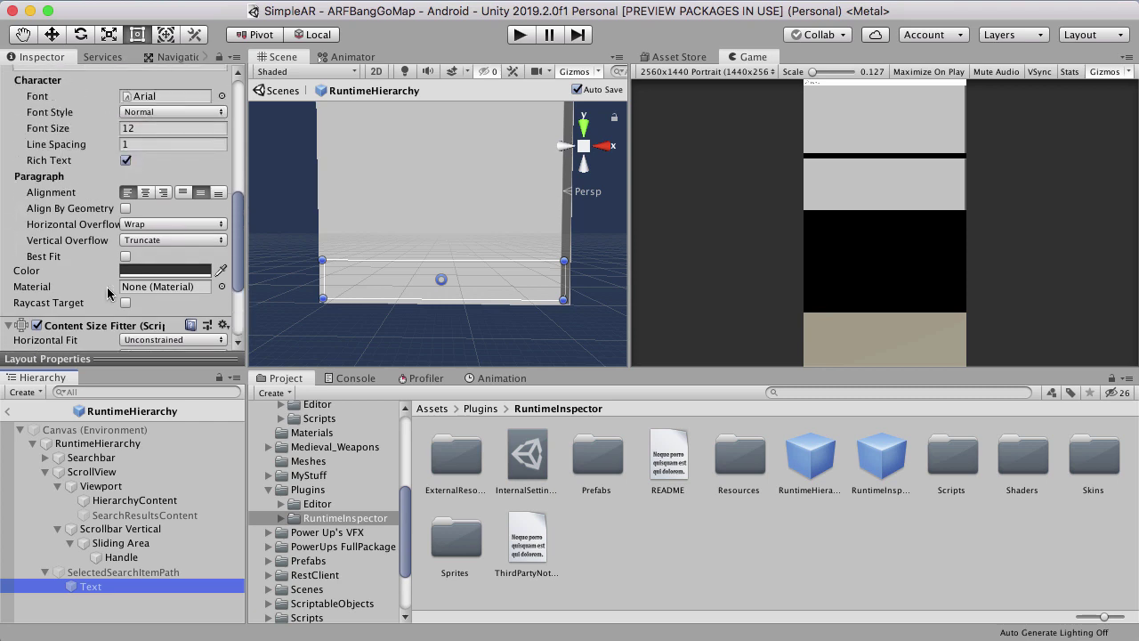
click(126, 256)
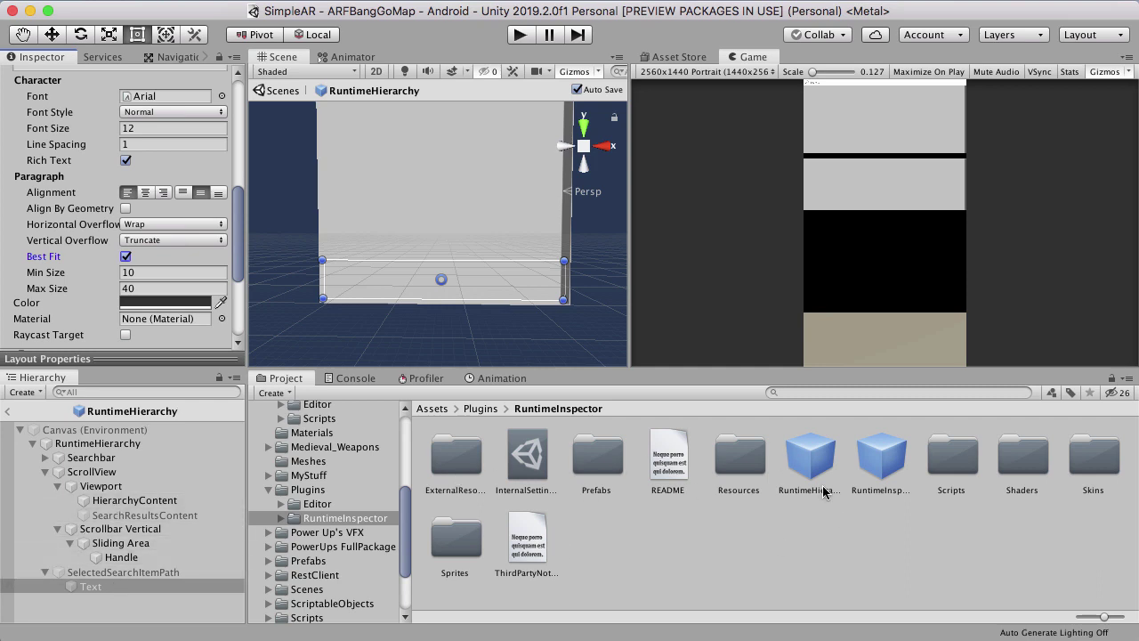
Open the HierarchyItemRoot prefab from RuntimeInspector's Prefabs/RuntimeHierarchy folder for editing and review its root components.
click(605, 466)
double_click(604, 466)
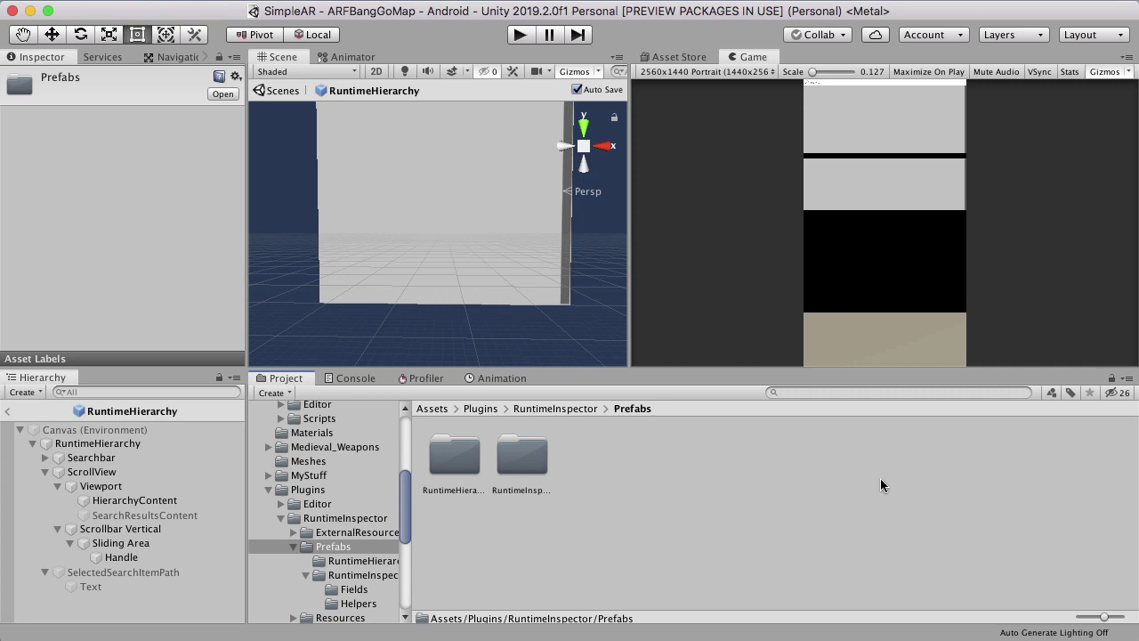
double_click(458, 463)
click(456, 462)
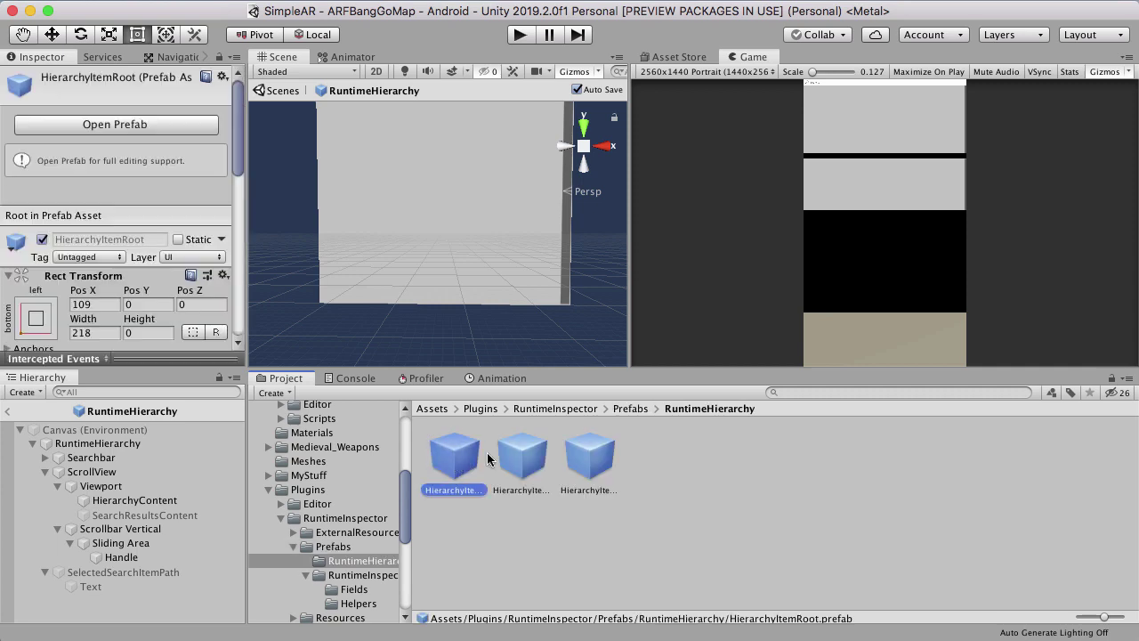
double_click(449, 459)
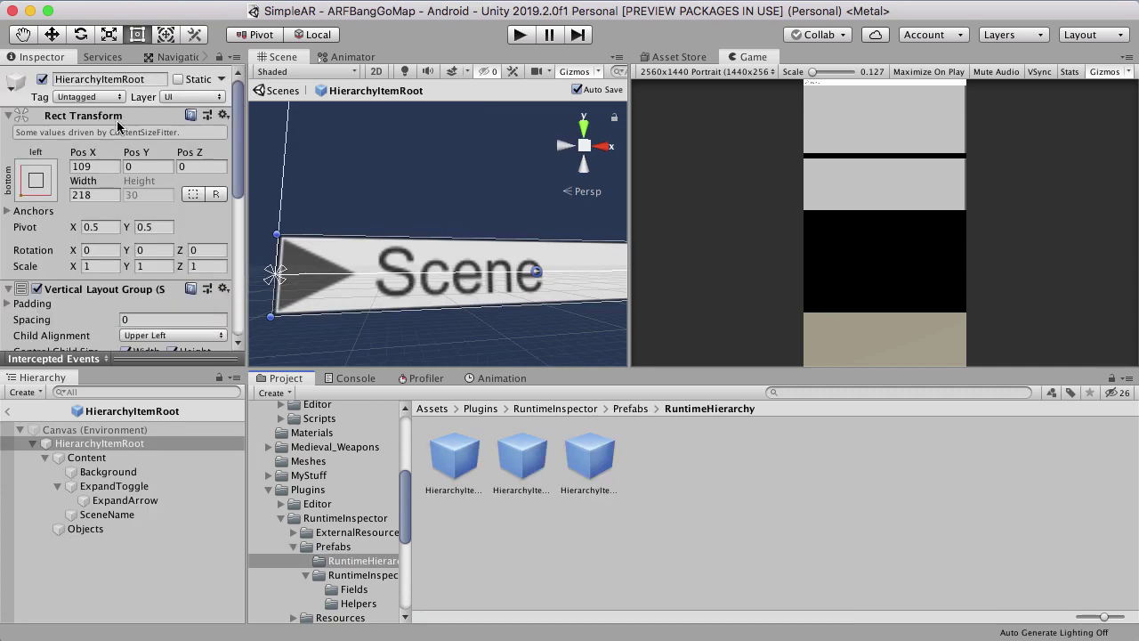
scroll(113, 190, down, 10)
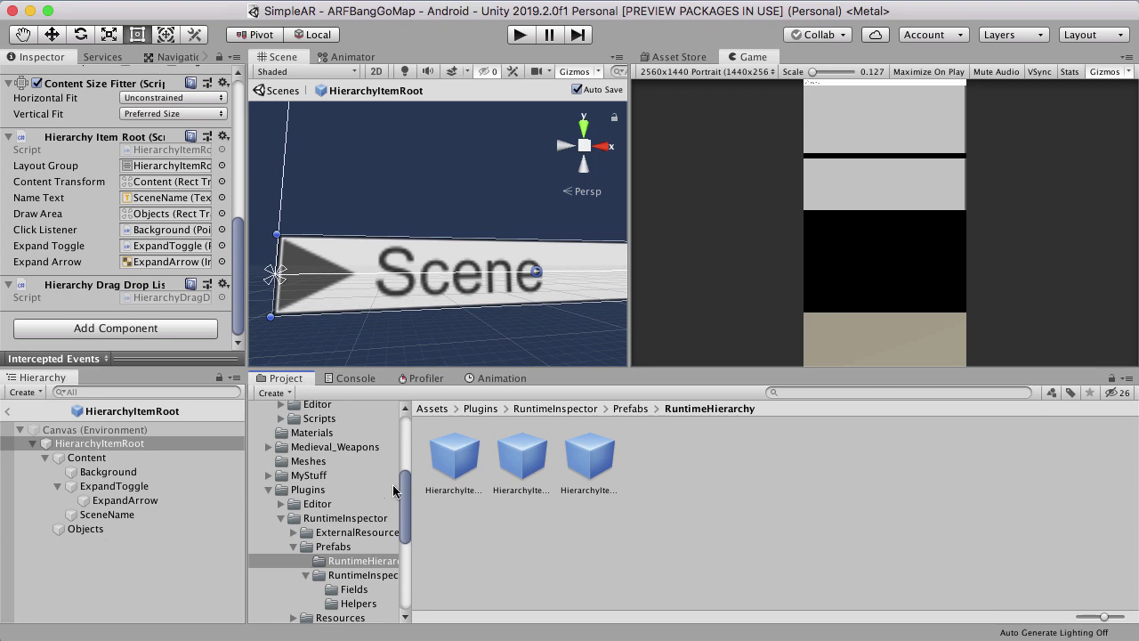
click(459, 470)
scroll(84, 221, up, 5)
click(113, 128)
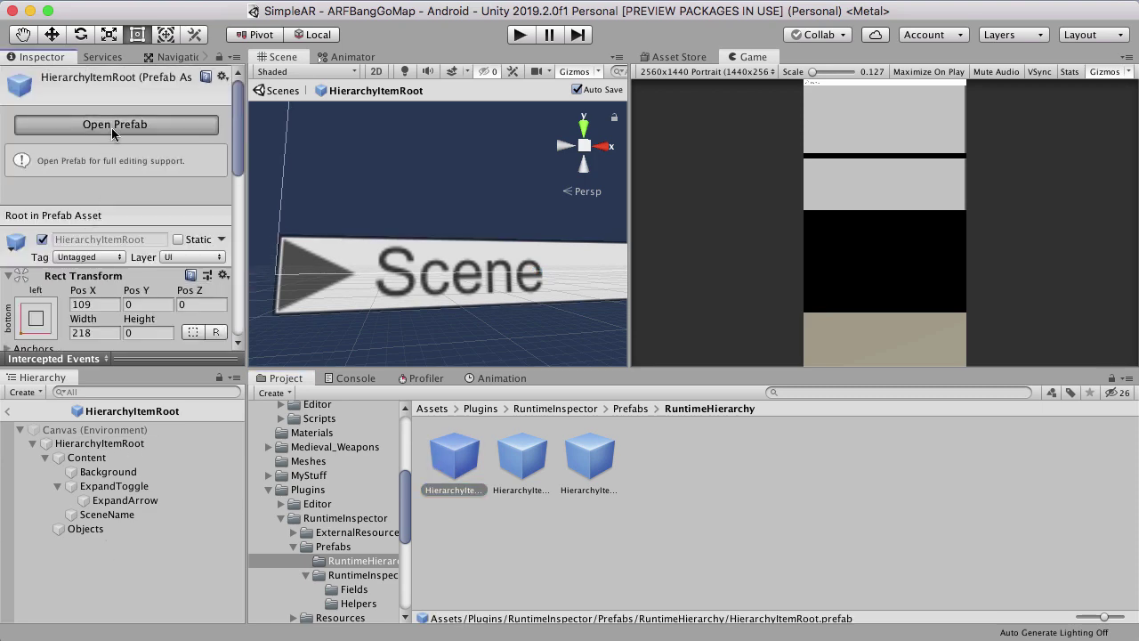
scroll(89, 178, down, 5)
Examine the prefab's ExpandArrow image and SceneName text settings, including Best Fit, and leave prefab editing.
click(112, 486)
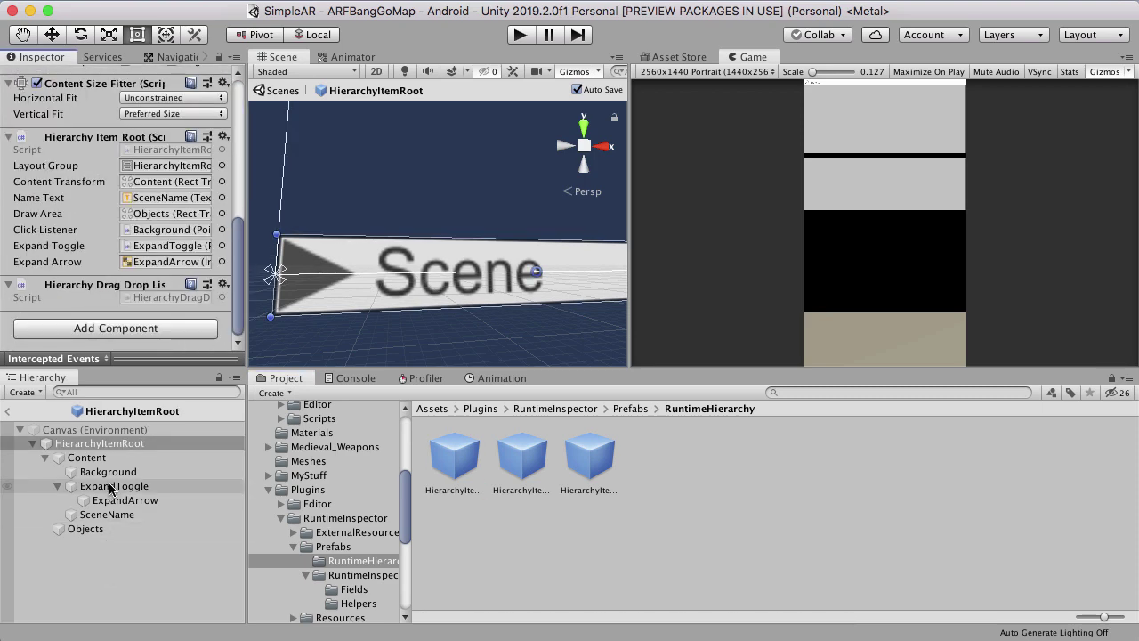
click(111, 500)
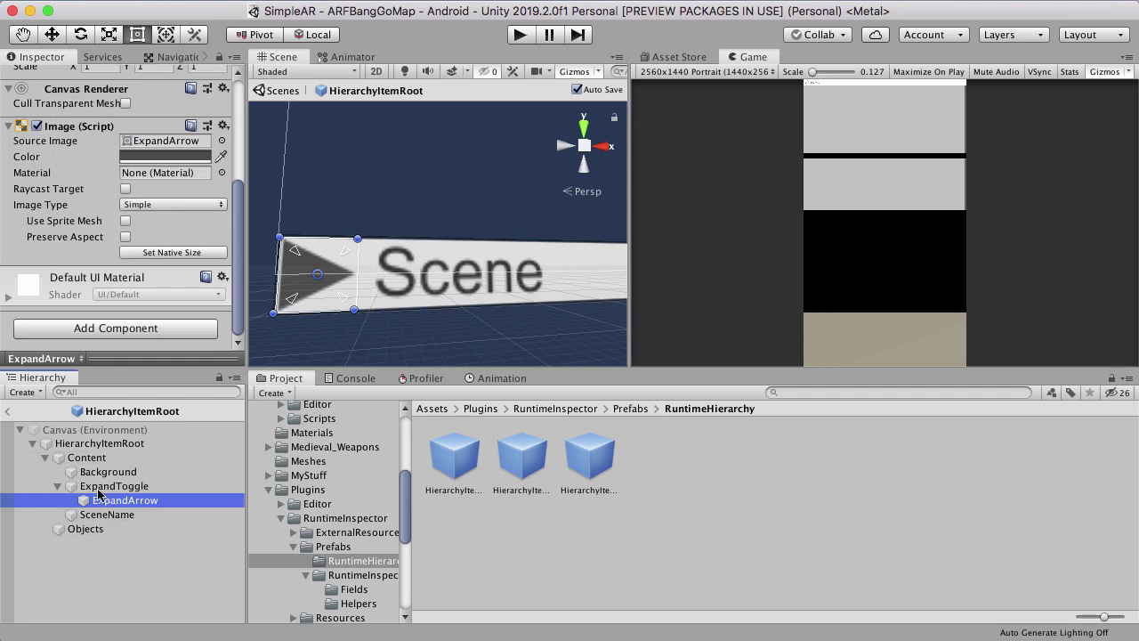
click(105, 514)
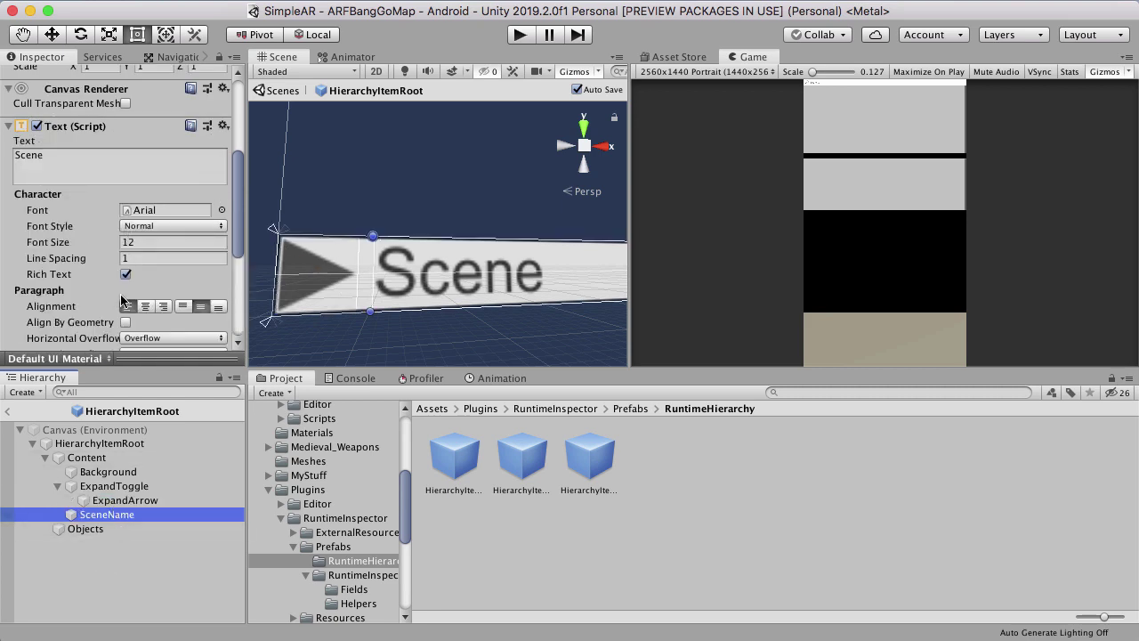
scroll(124, 303, down, 5)
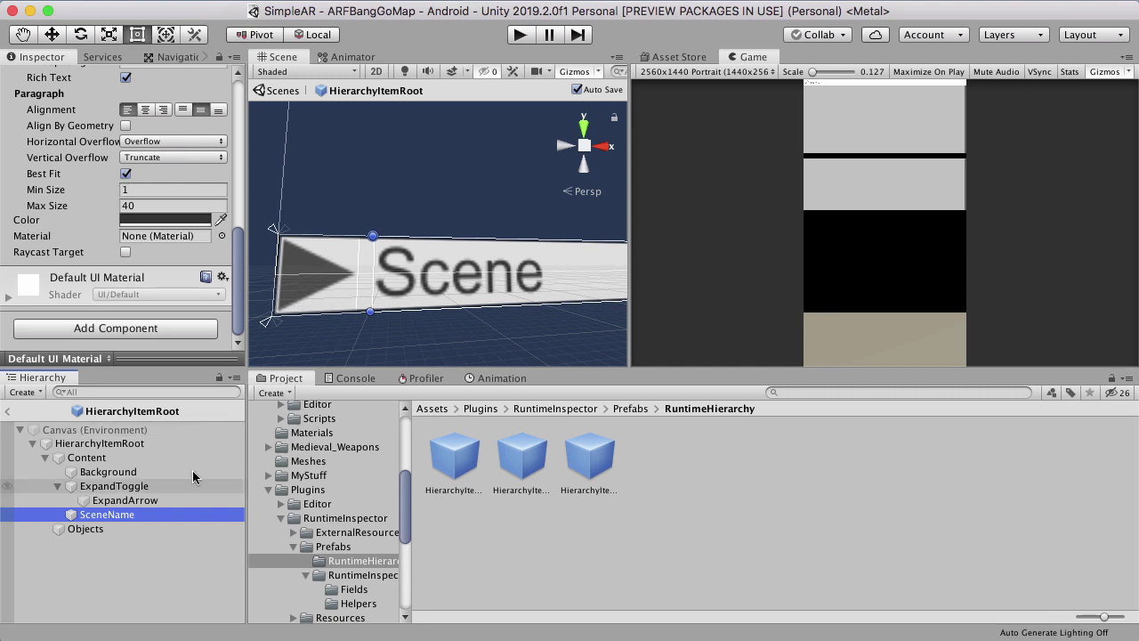
click(299, 291)
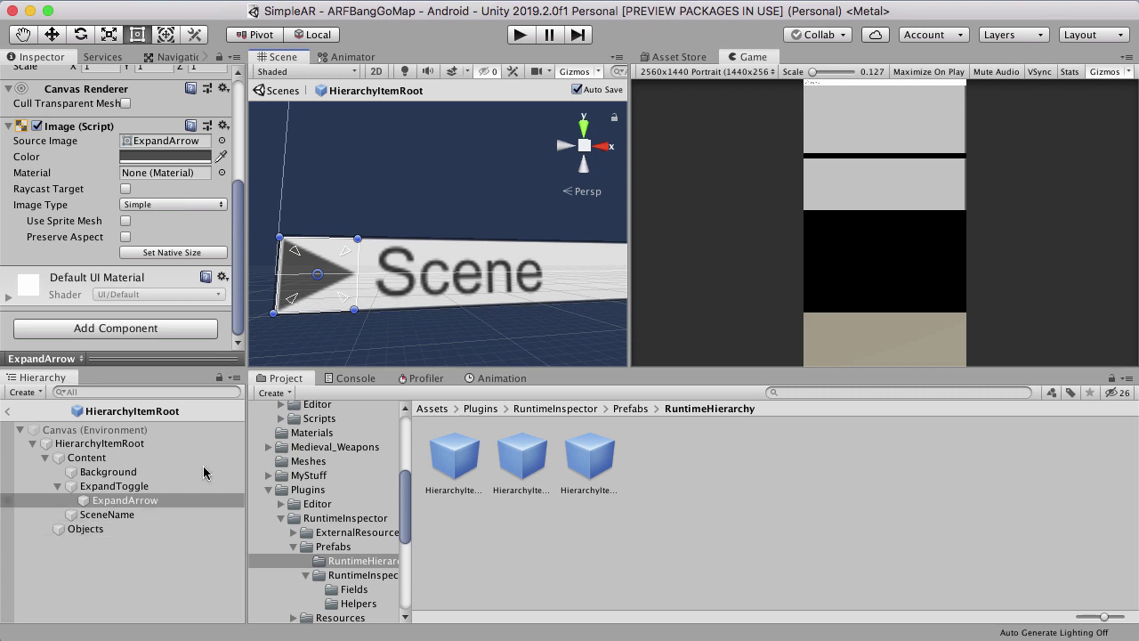
mouse_move(354, 238)
mouse_down()
mouse_move(312, 264)
mouse_move(373, 218)
mouse_move(357, 239)
mouse_up()
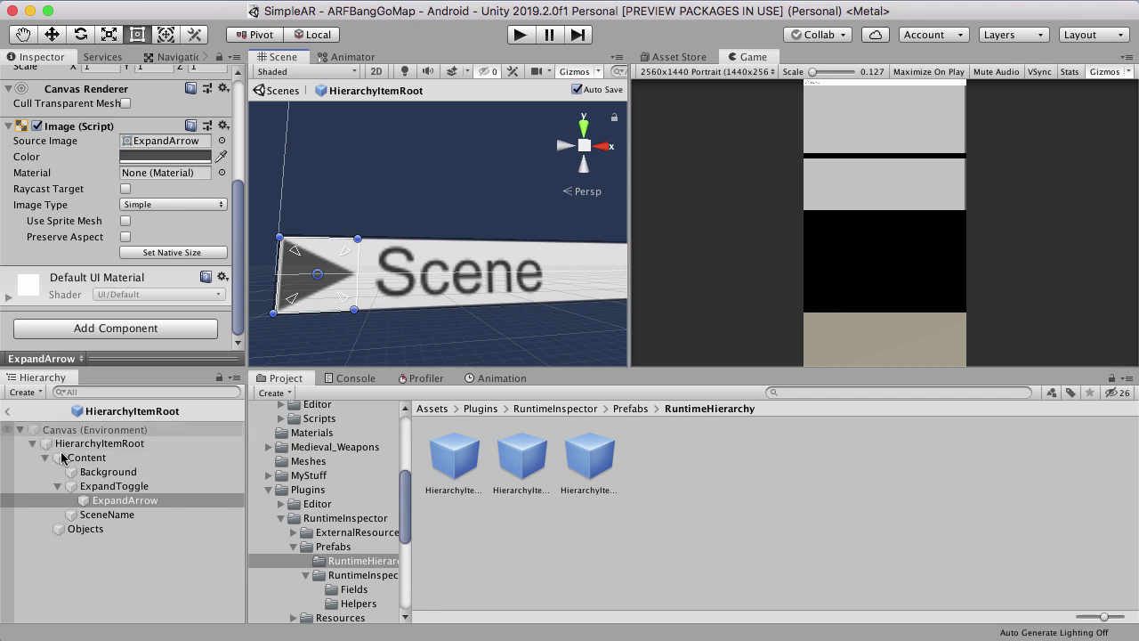
click(8, 412)
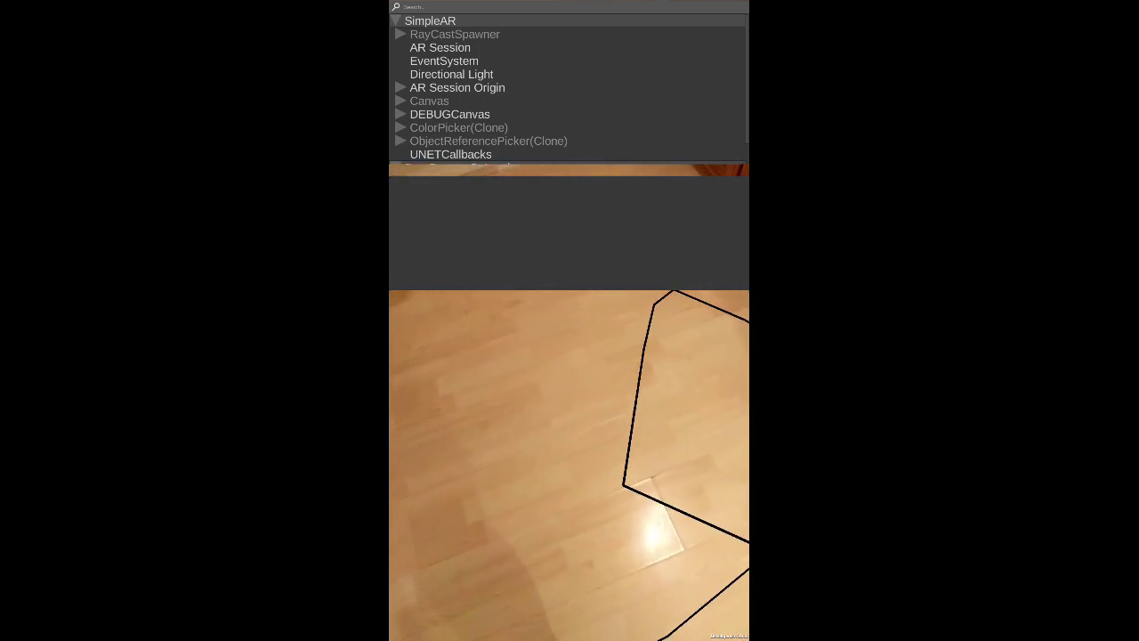
On the device, browse the SimpleAR runtime hierarchy and expand AR Session Origin.
scroll(569, 89, down, 1)
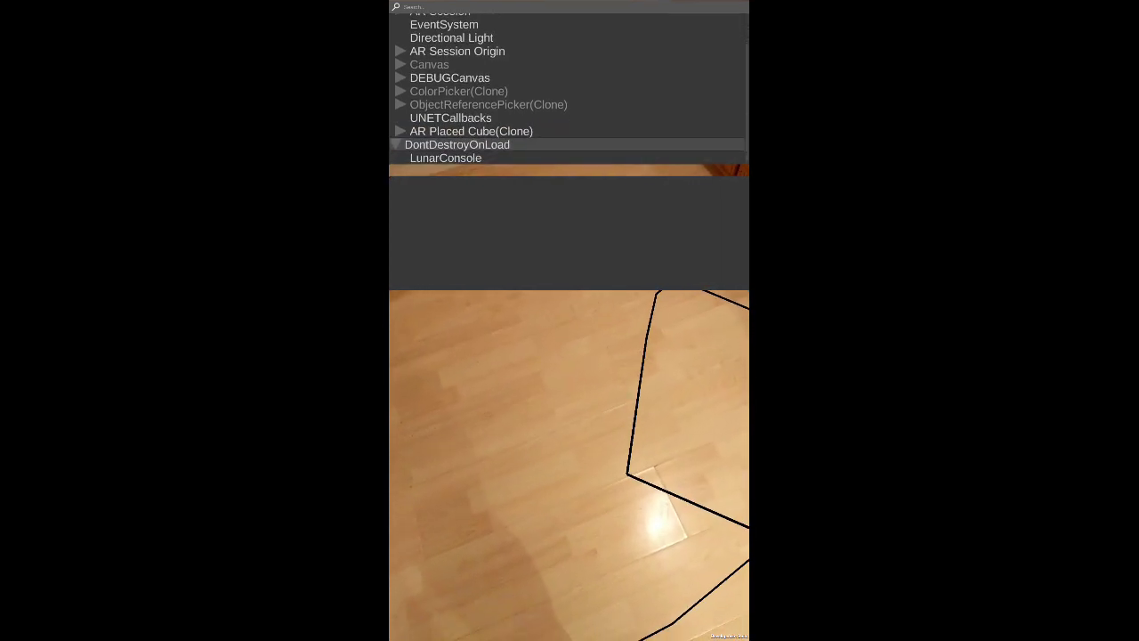
scroll(570, 89, up, 1)
scroll(569, 89, down, 1)
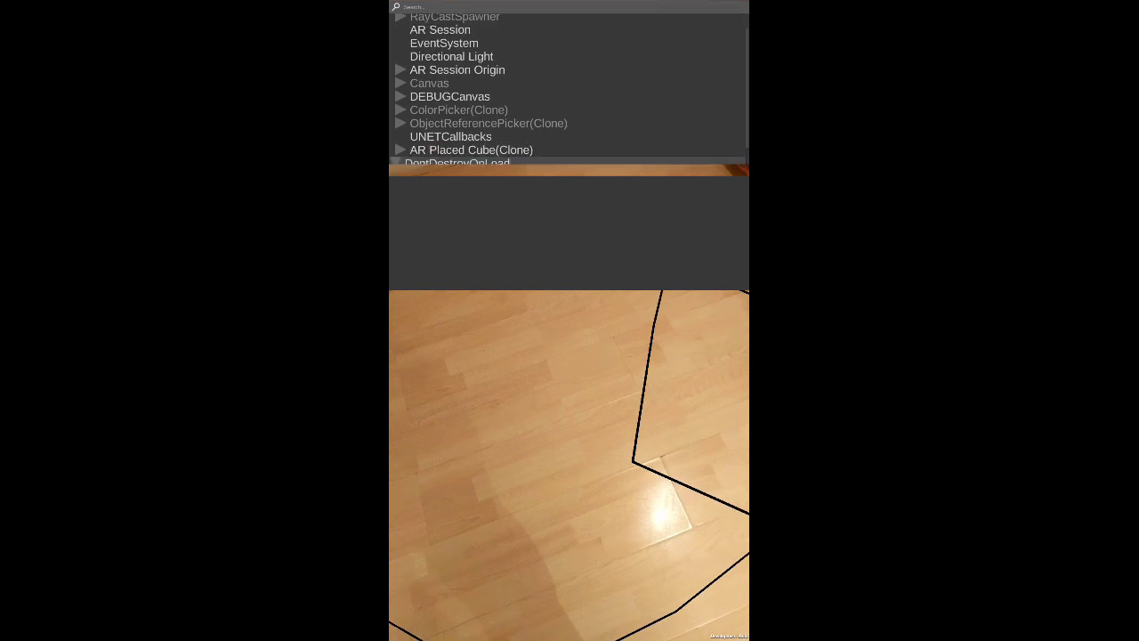
scroll(569, 89, up, 1)
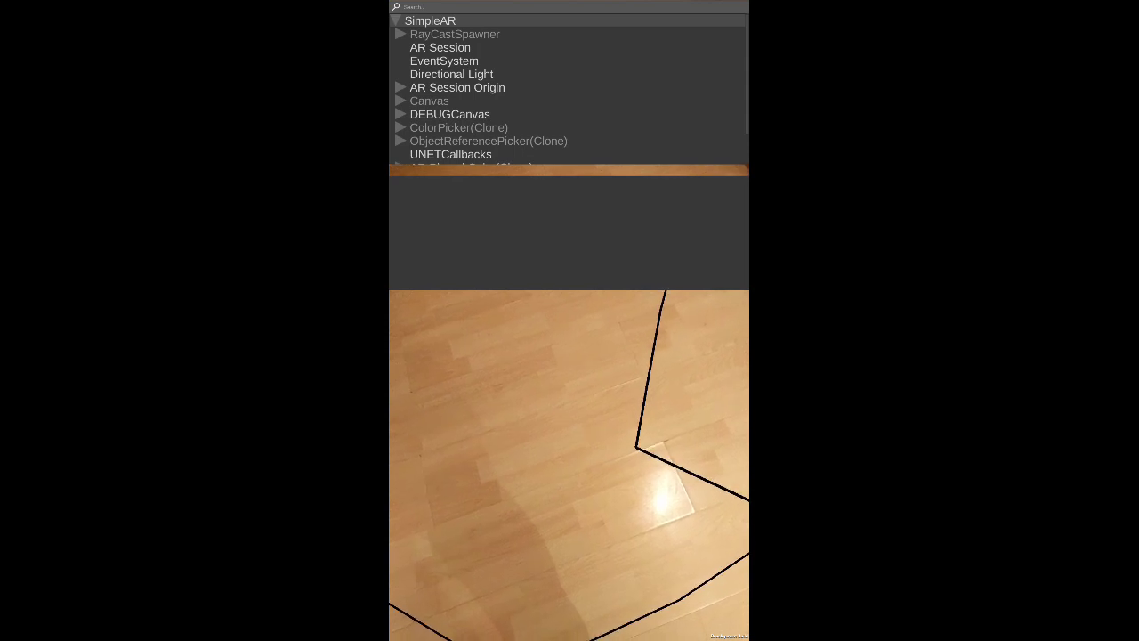
click(401, 87)
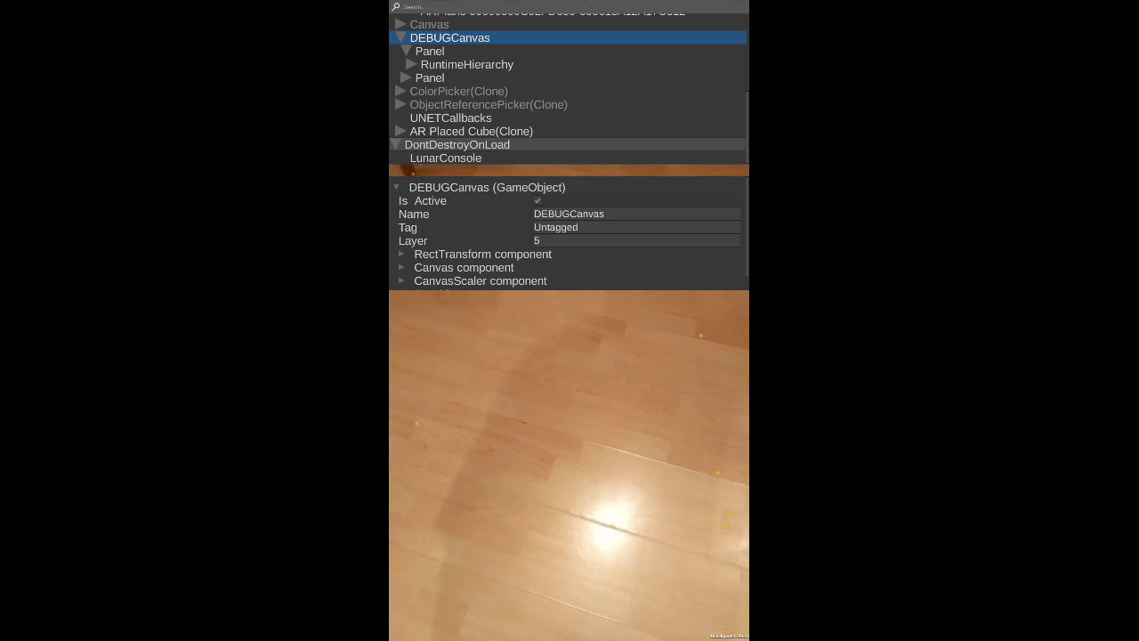
Inspect the properties and components of the ARPointCloud and the first ARPlane under Trackables.
scroll(568, 89, up, 5)
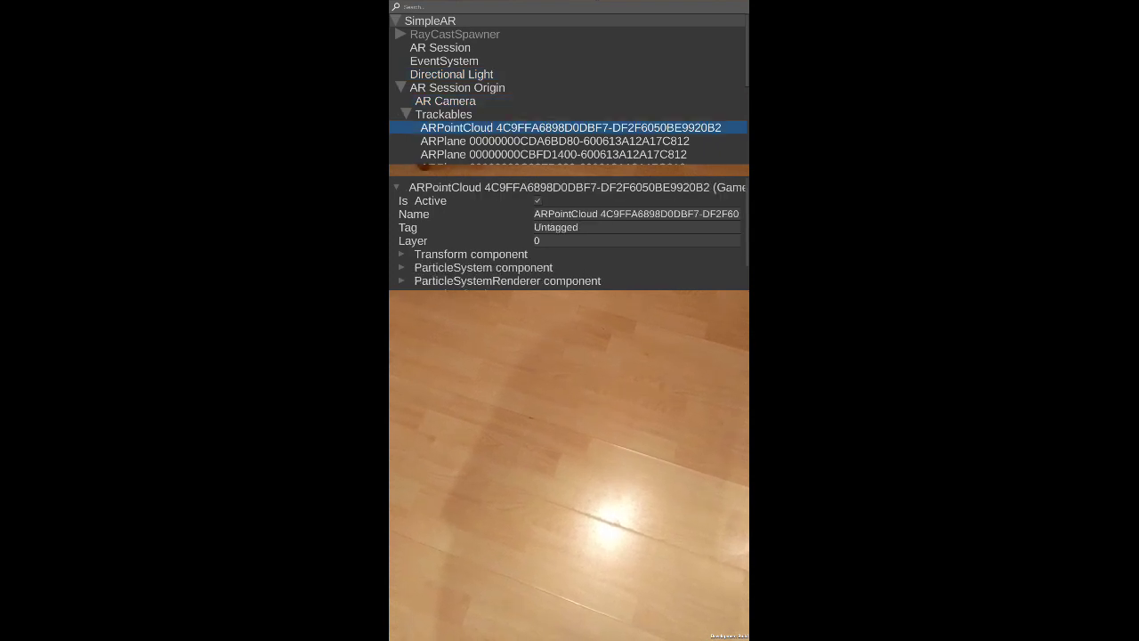
scroll(569, 236, down, 1)
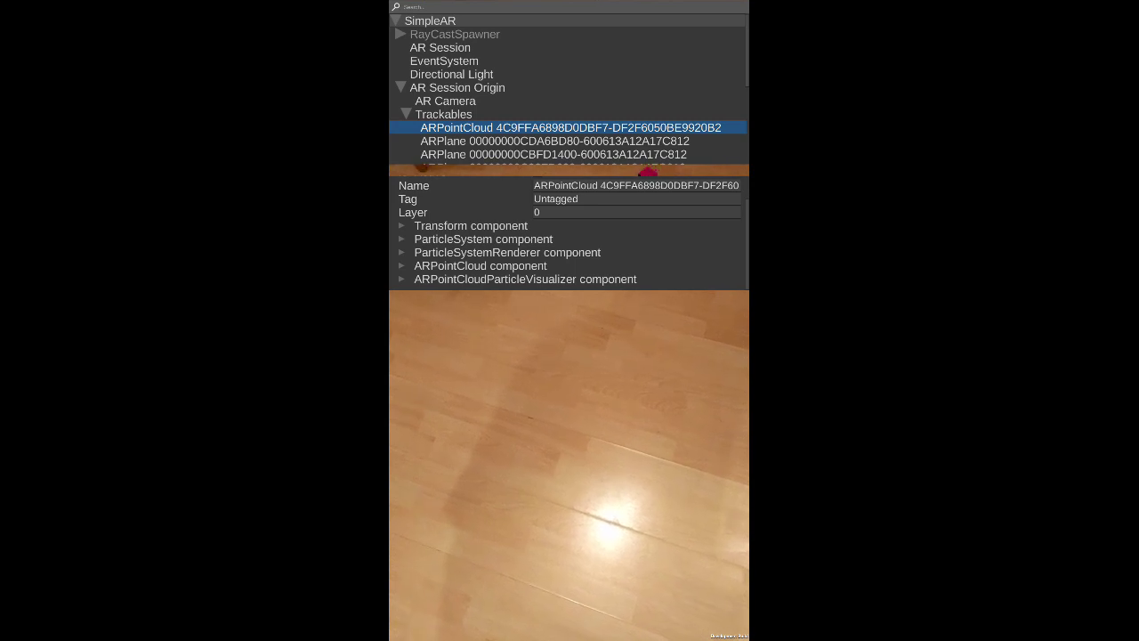
click(555, 141)
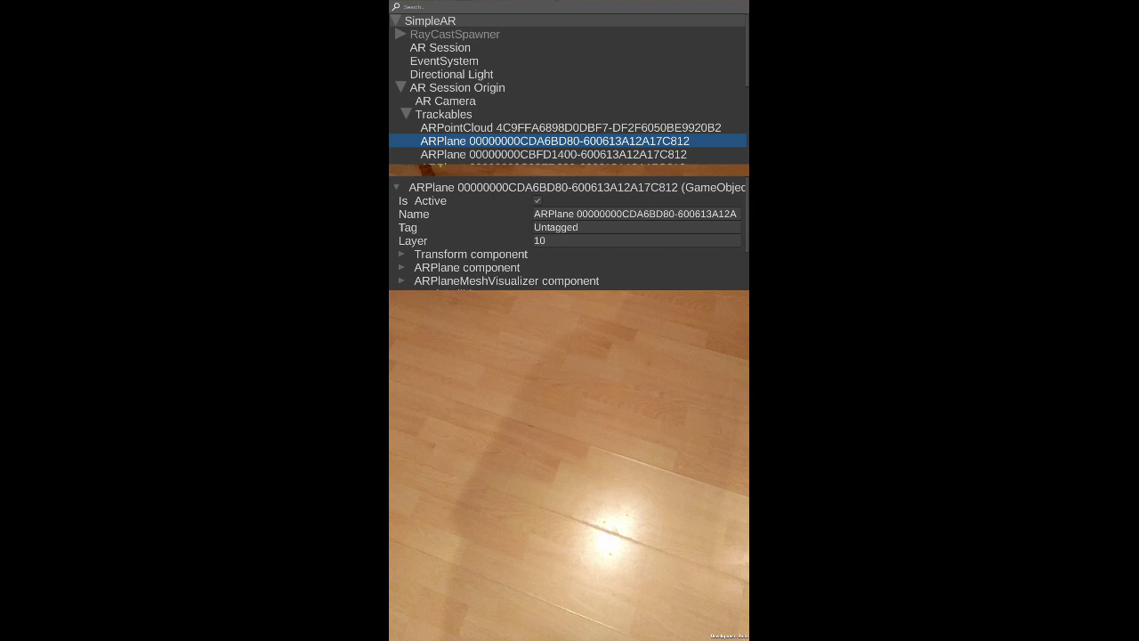
click(570, 128)
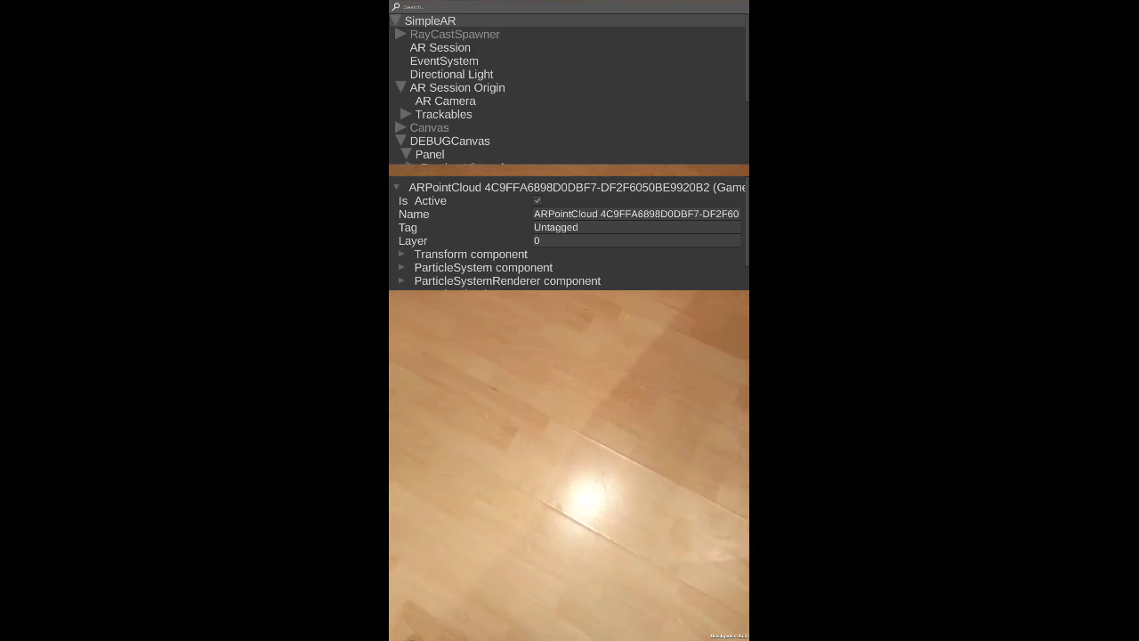
Open the Lunar Console log overlay and try enlarging it upward with Move/Resize.
click(630, 312)
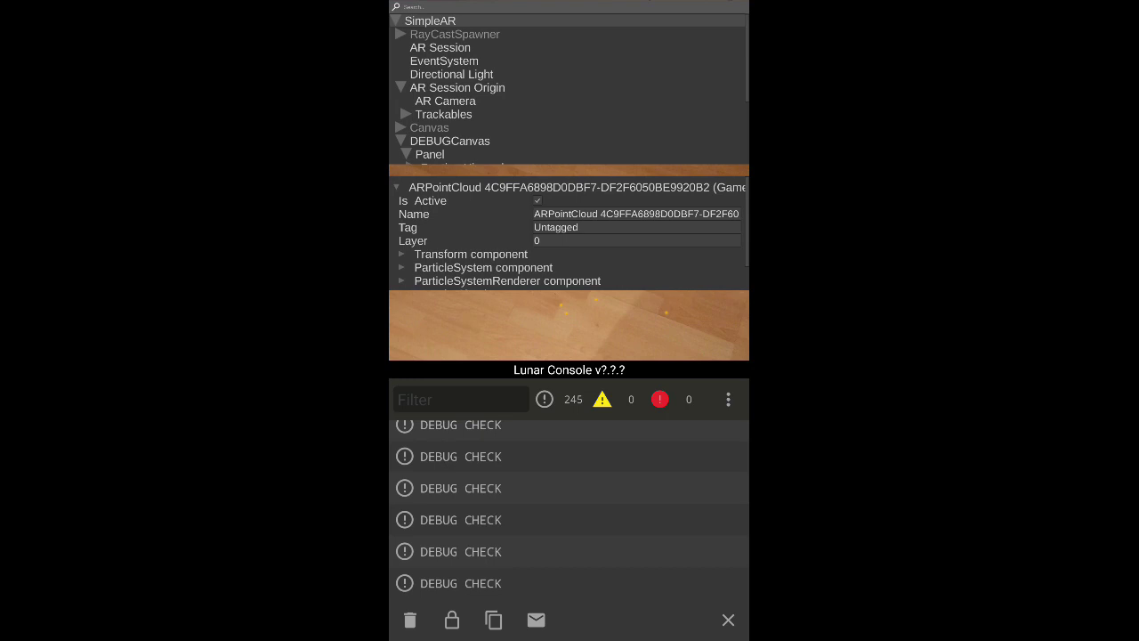
click(727, 398)
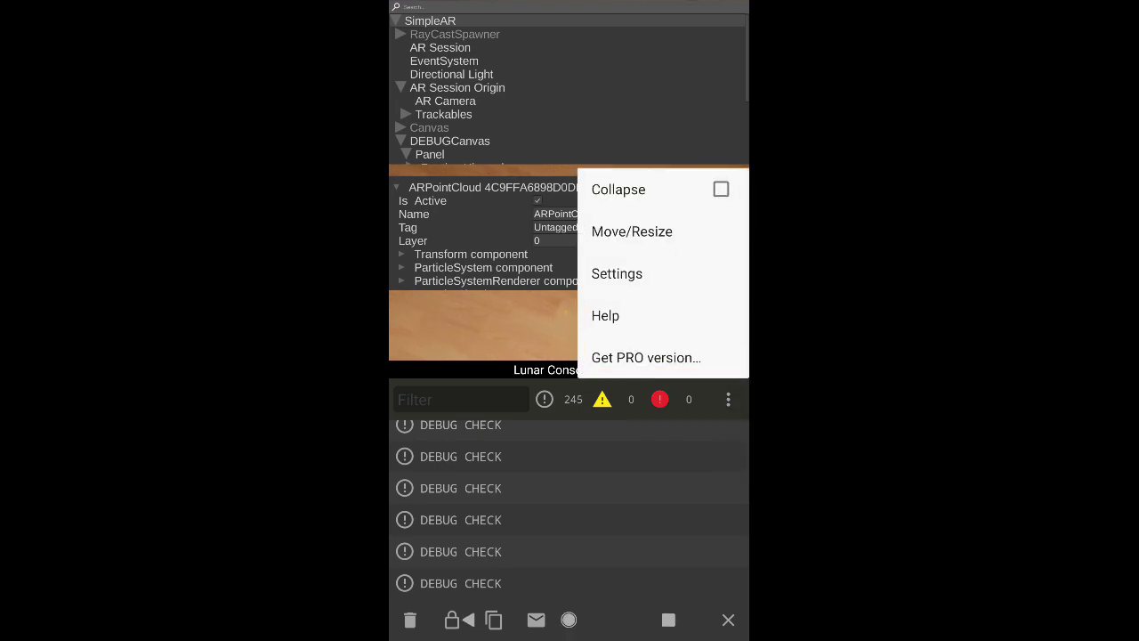
click(631, 231)
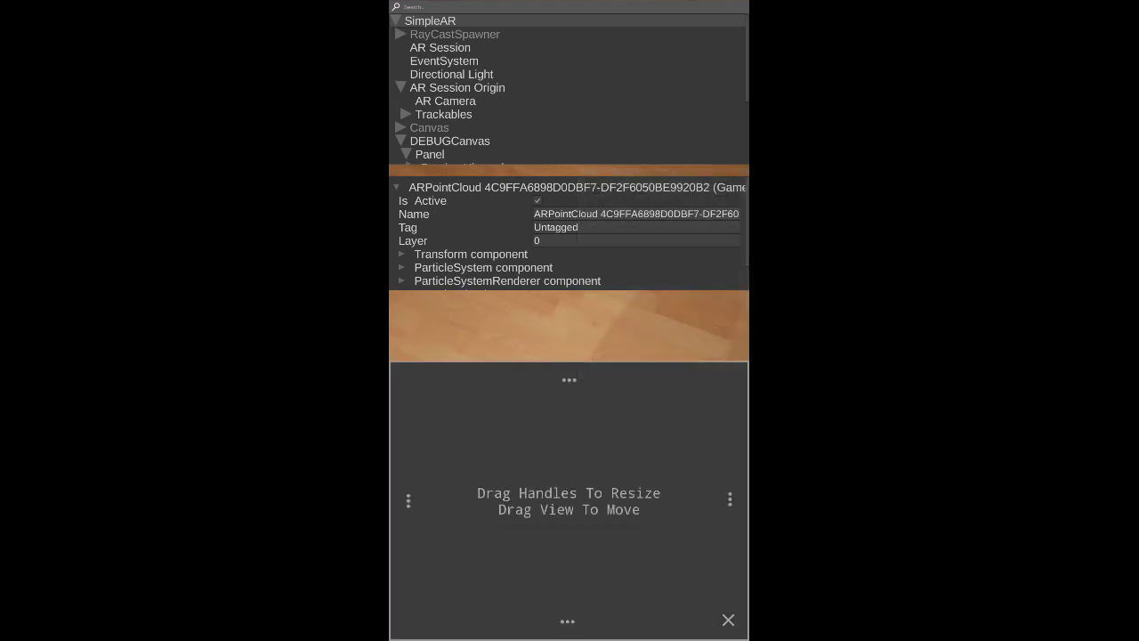
drag(568, 379, 568, 19)
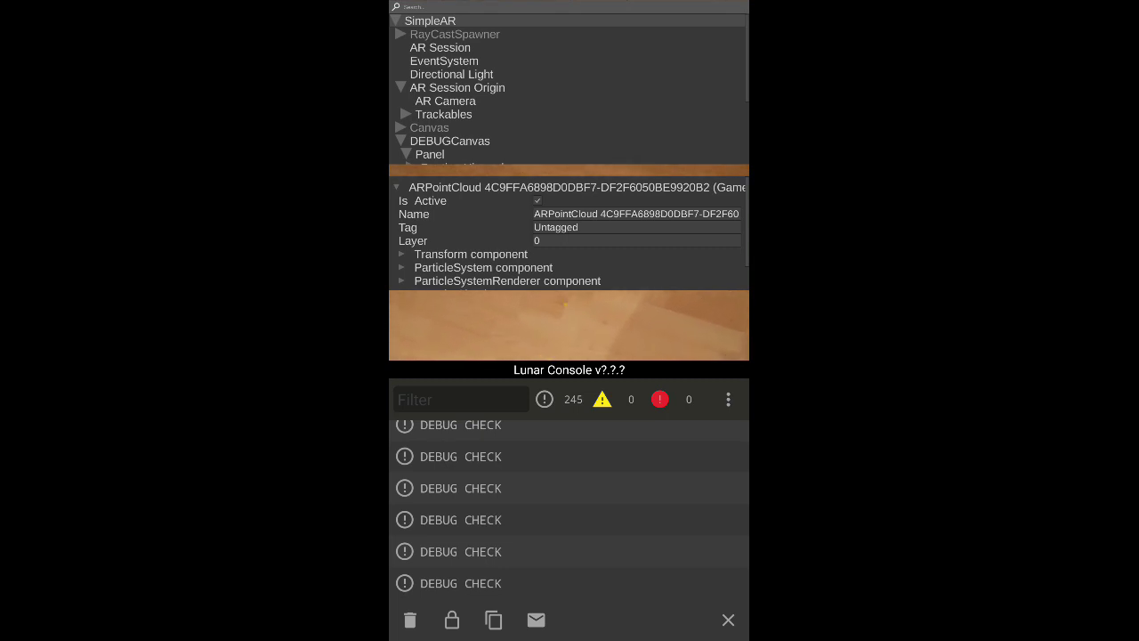
Look through the DEBUG CHECK log messages, collapse the repeated entries, and select the collapsed entry.
scroll(569, 503, up, 1)
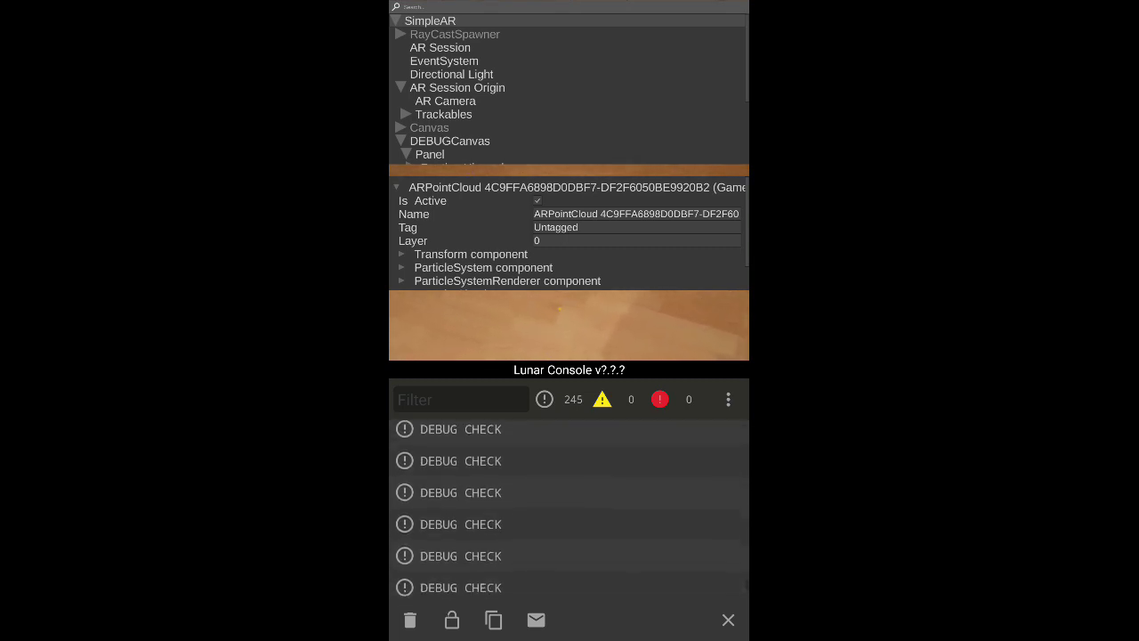
scroll(569, 507, down, 1)
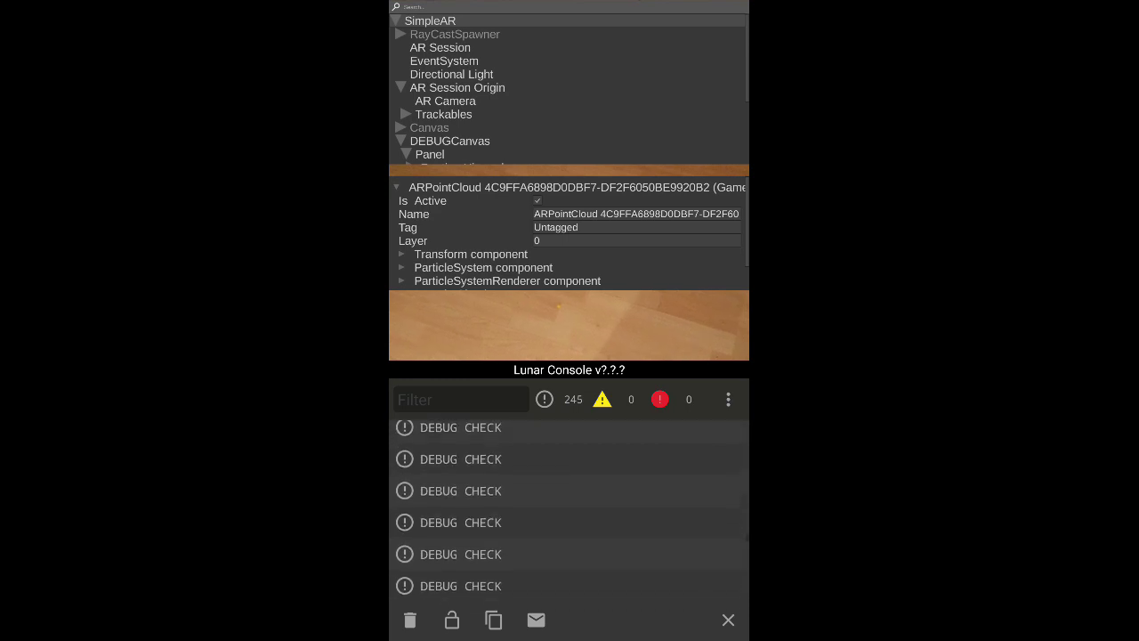
click(728, 398)
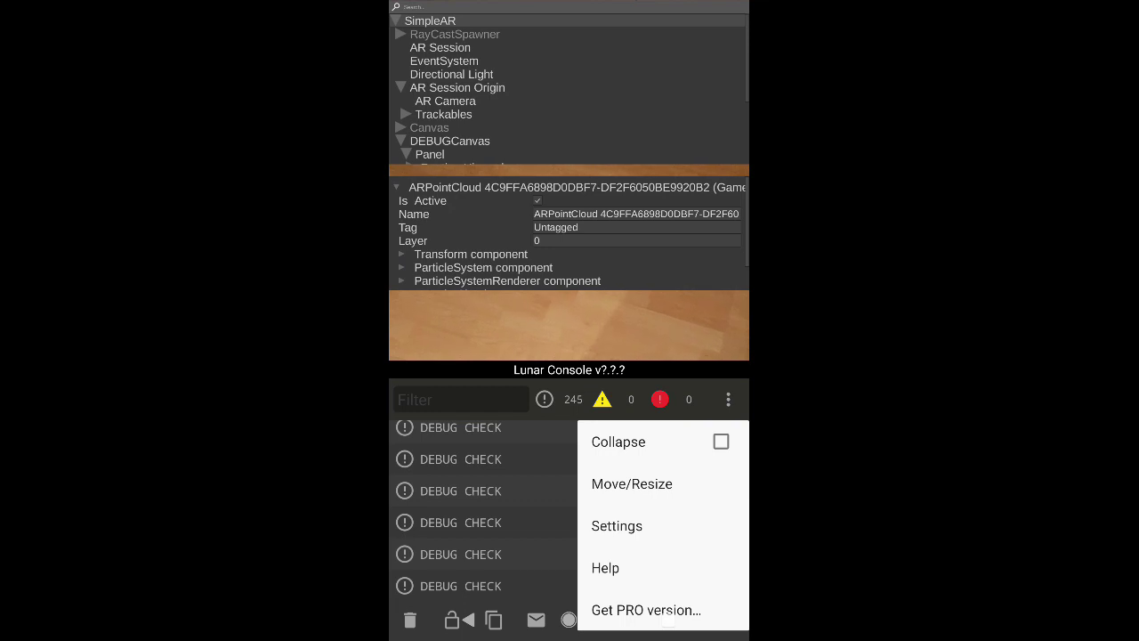
click(658, 441)
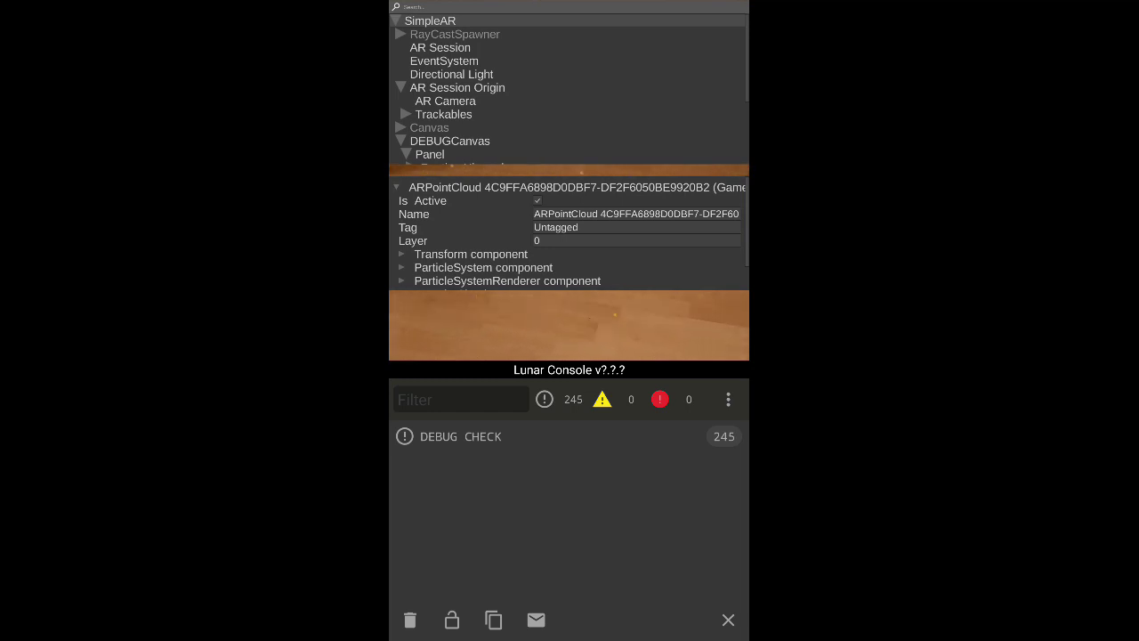
click(460, 436)
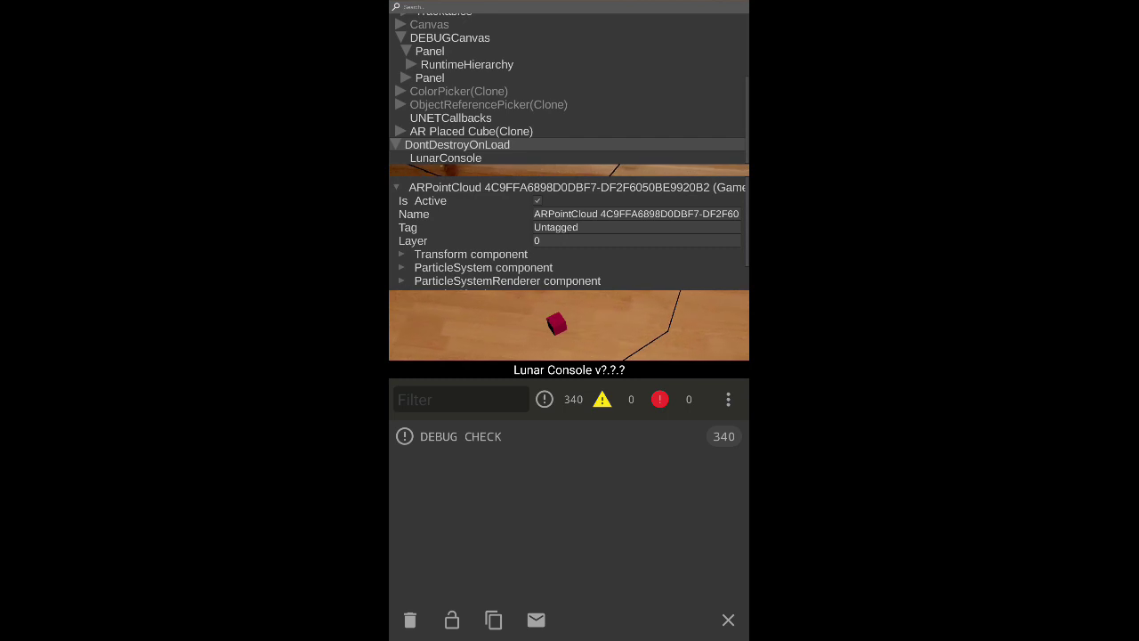
Select AR Placed Cube(Clone) in the runtime hierarchy to inspect its properties.
click(471, 130)
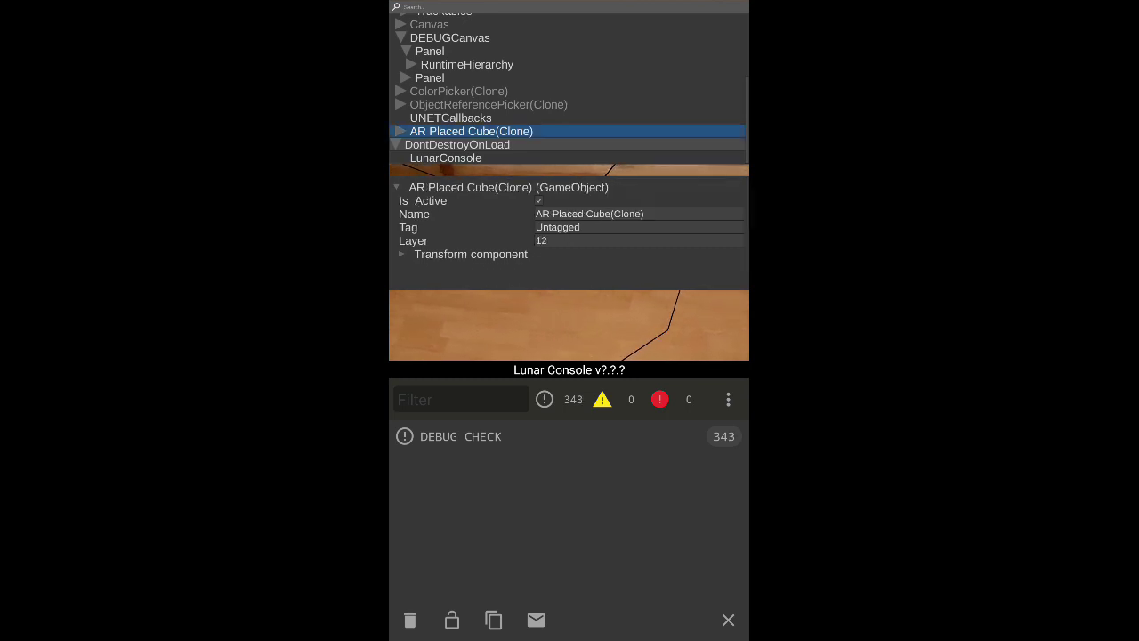